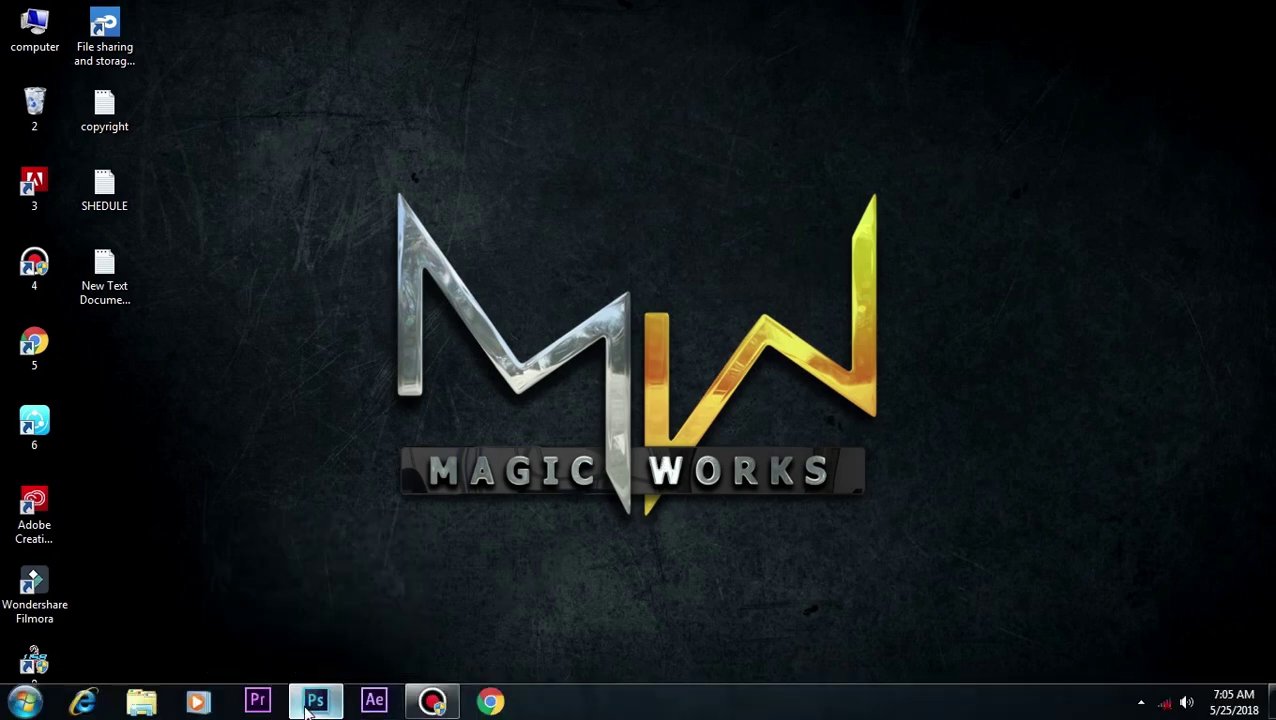
Step: Bring the Photoshop window to the front from the taskbar
left_click(315, 701)
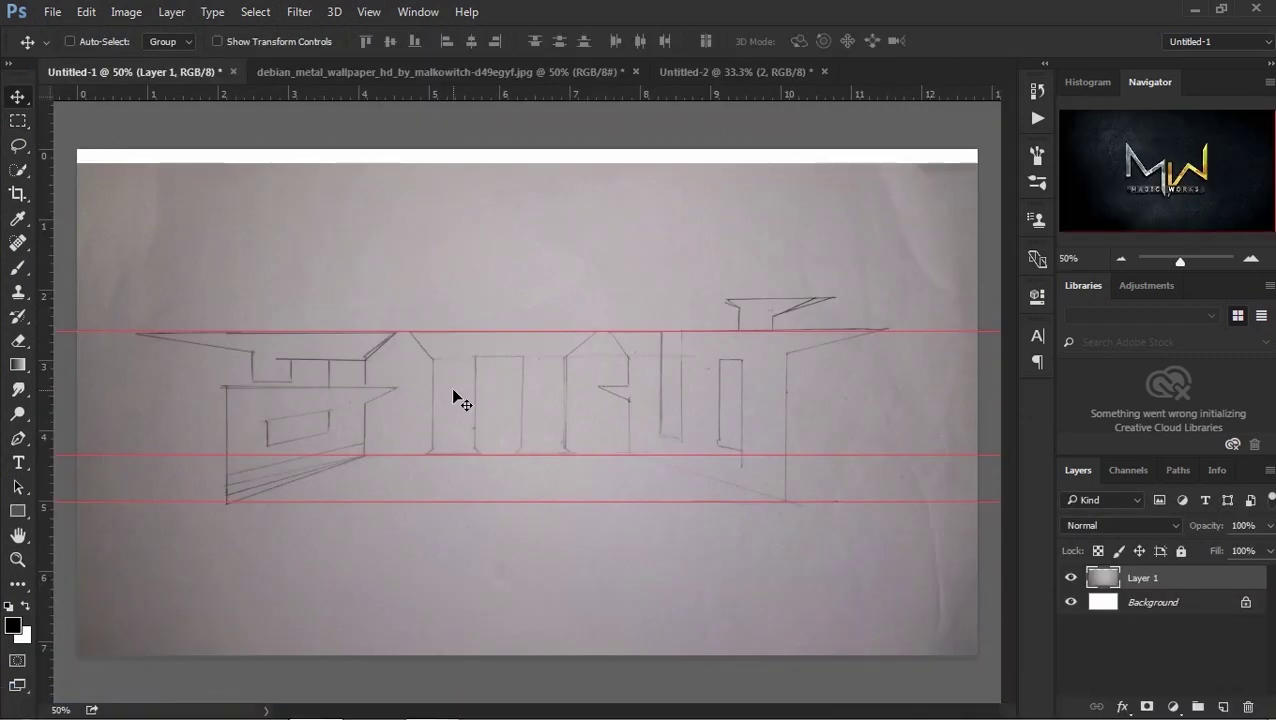
Step: Draw a solid rectangle above the first sketched letter with its stroke maxed out
key("p")
left_click(456, 399, "ctrl")
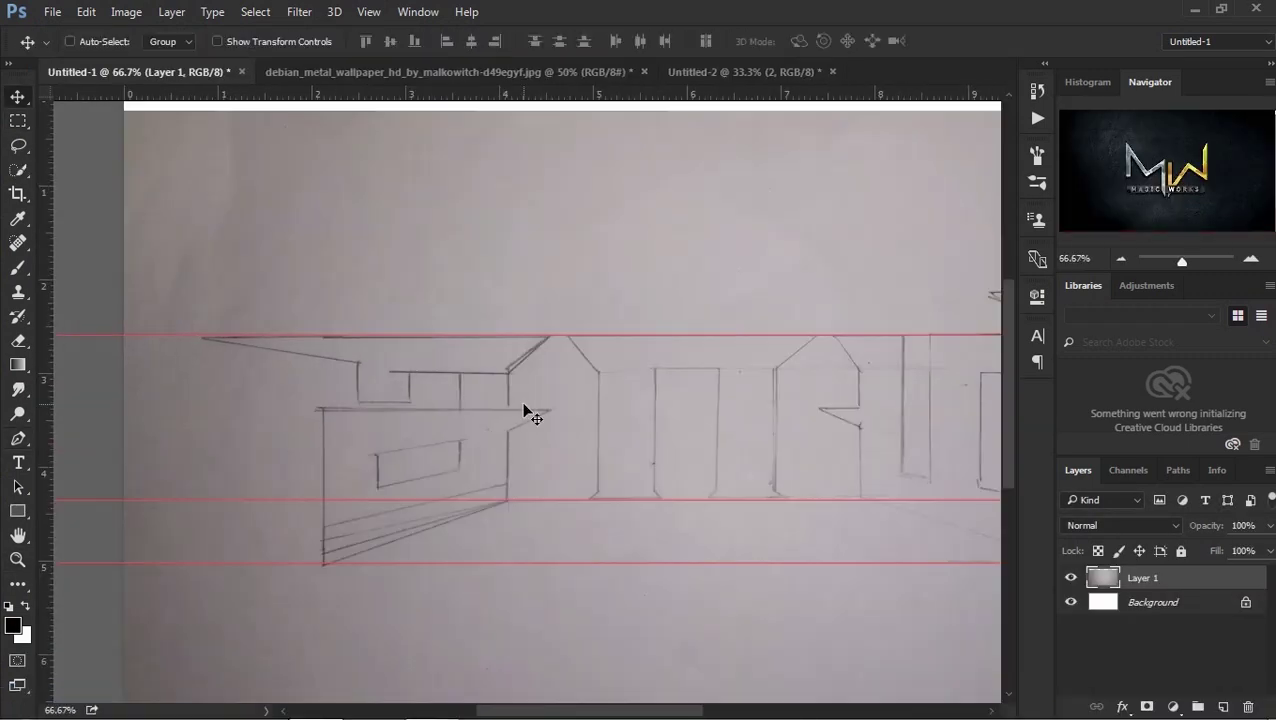
left_click(18, 508)
mouse_move(189, 285)
left_mouse_down()
mouse_move(460, 282)
mouse_move(508, 331)
left_mouse_up()
left_click(937, 404)
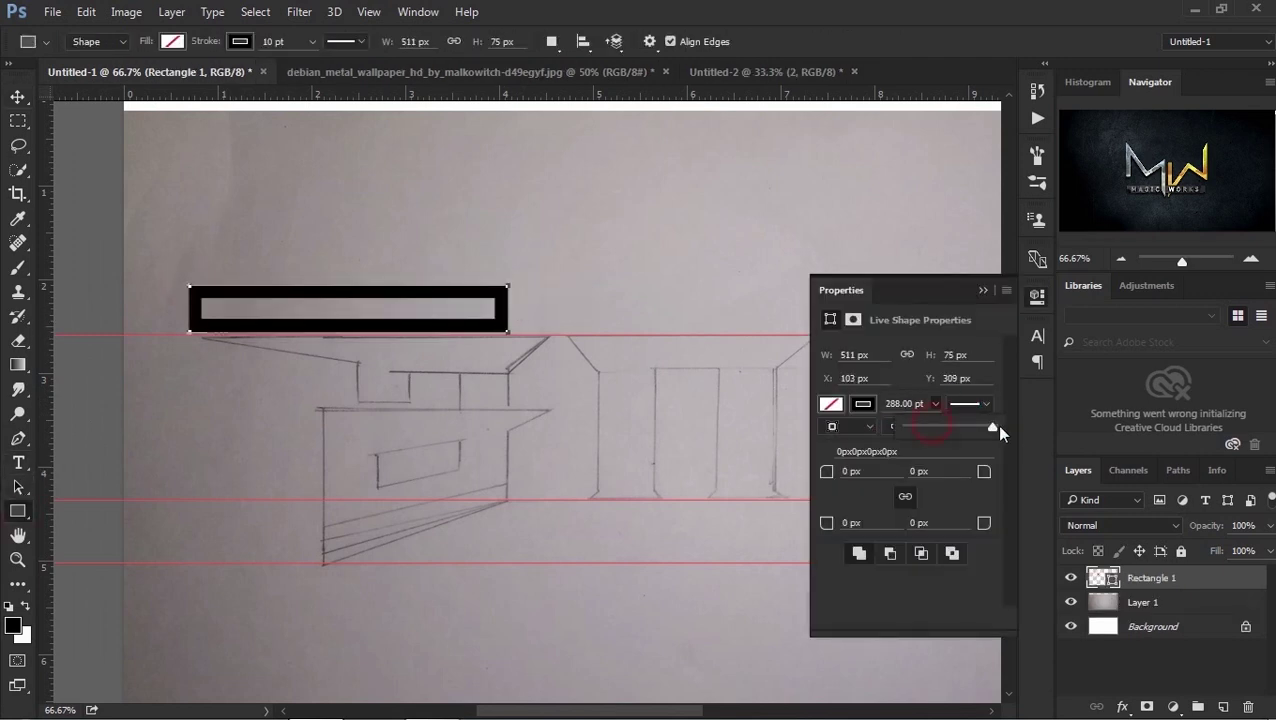
key("v")
left_click(983, 291)
Step: Set the rectangle layer to 60% opacity and keep a hidden duplicate of it
right_click(1150, 578)
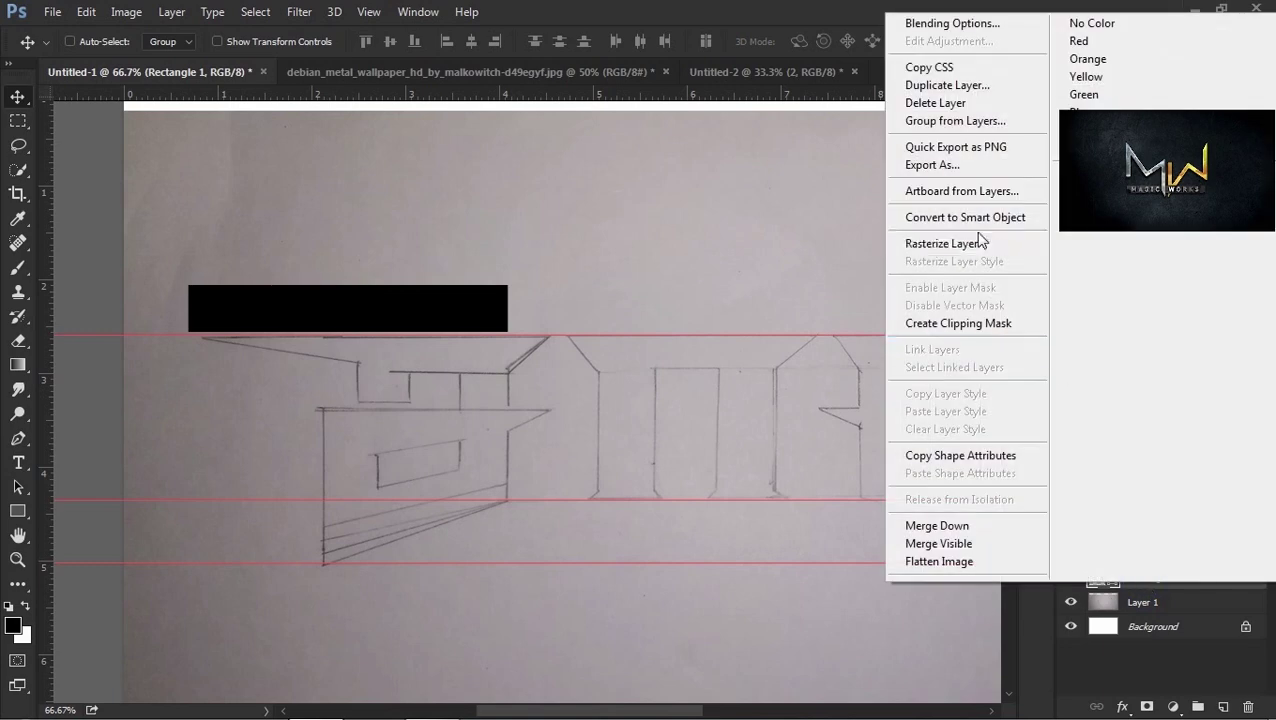
left_click(607, 333)
key("6")
key("ctrl+j")
left_click(1071, 578)
left_click(1150, 602)
Step: Move the dark rectangle onto the top bar and stretch its left edge further left
mouse_move(461, 310)
left_mouse_down()
mouse_move(474, 351)
mouse_move(501, 344)
left_mouse_up()
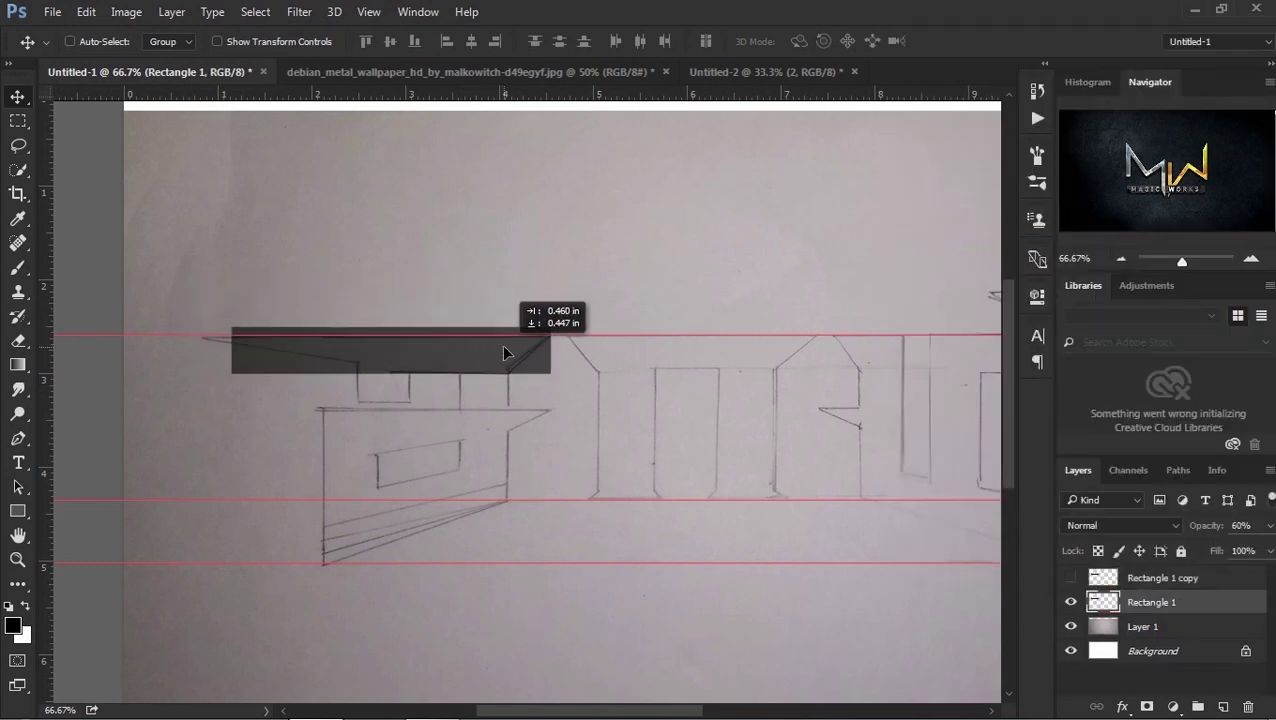
key("ctrl+t")
mouse_move(228, 352)
left_mouse_down()
mouse_move(194, 350)
mouse_move(359, 347)
left_mouse_up()
key("Return")
Step: Zoom in on the top bar and trace a trimming path around the rectangle's corner
key("z")
left_click(191, 348)
key("p")
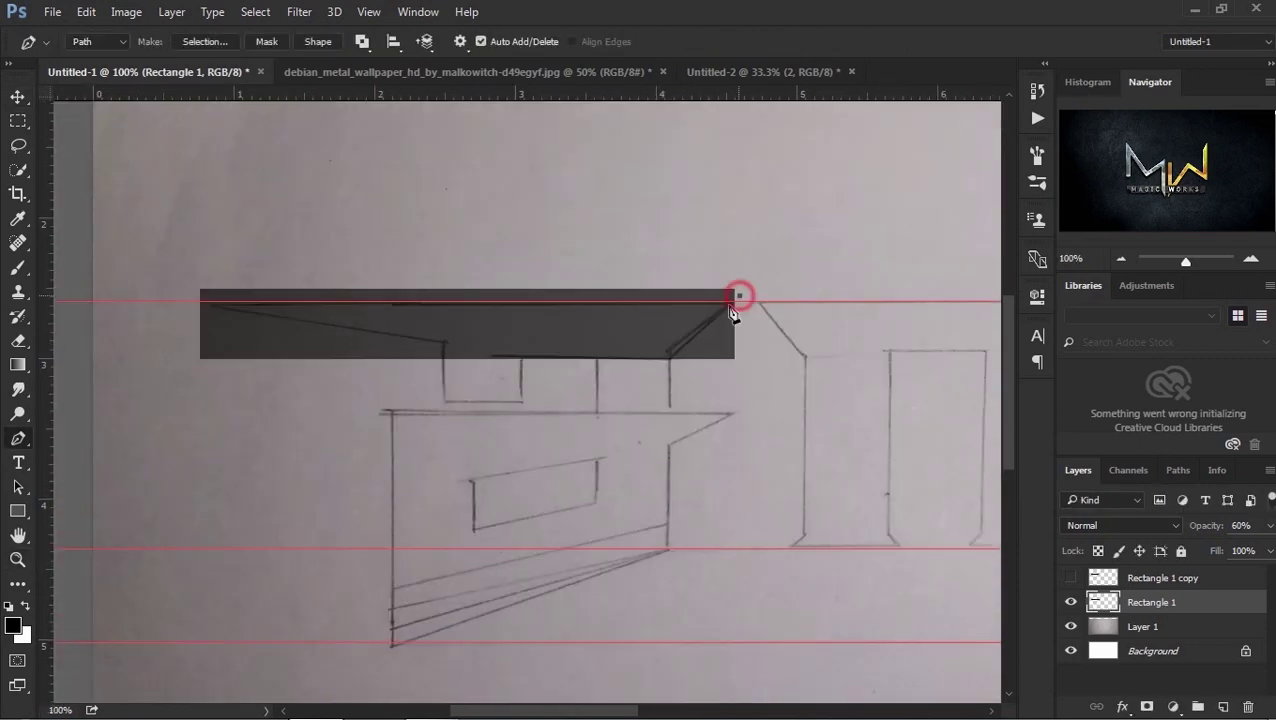
left_click(762, 372)
left_click(738, 296)
right_click(736, 300)
Step: Turn the traced path into a selection and delete that rectangle corner
left_click(780, 320)
left_click(757, 201)
key("Delete")
left_click(442, 367)
key("Escape")
Step: Select a narrow strip along the rectangle's lower edge
key("m")
left_click_drag(442, 402, 432, 346)
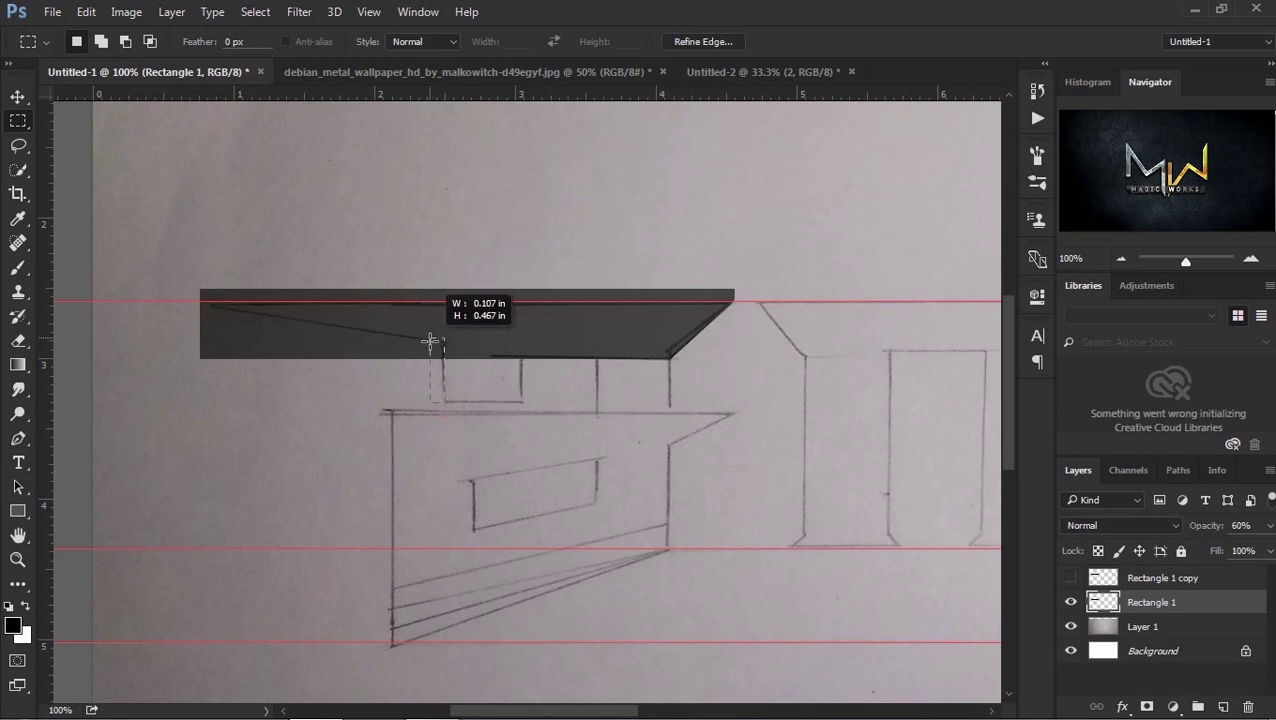
key("p")
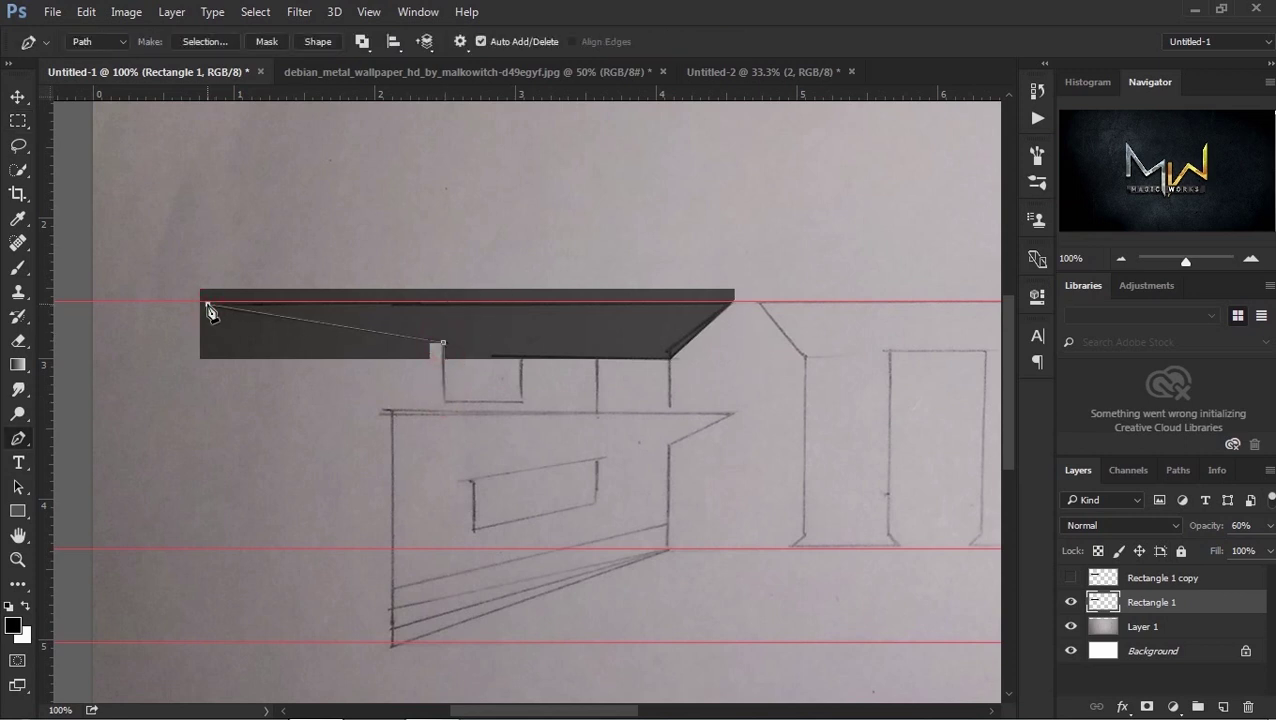
right_click(445, 350)
left_click(452, 322)
left_click(742, 196)
Step: Trace a closed path following the slanted top bar around the rectangle
left_click(741, 300)
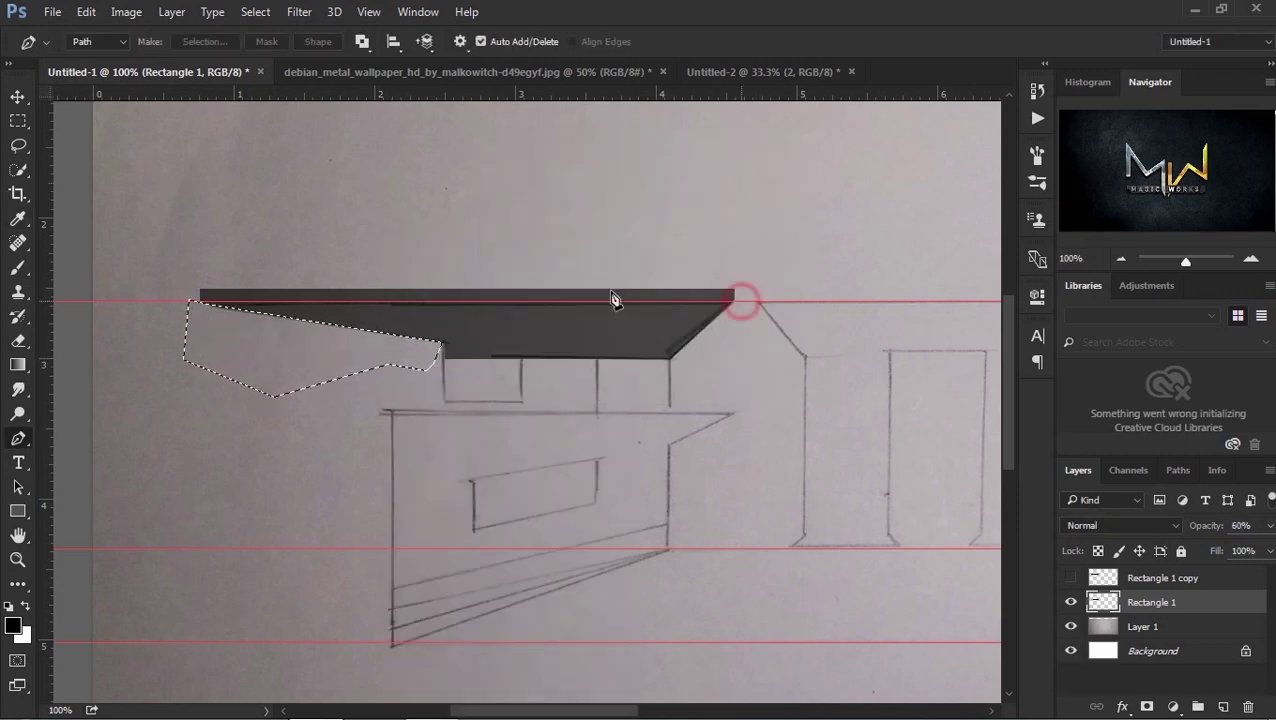
left_click(183, 274)
left_click(205, 237)
left_click(316, 206)
left_click(641, 205)
left_click(766, 245)
left_click(741, 300)
Step: Delete everything outside the slanted path, leaving a tapered wedge, then deselect
right_click(655, 276)
left_click(690, 325)
left_click(742, 196)
key("Delete")
key("ctrl+d")
key("v")
left_click(20, 120)
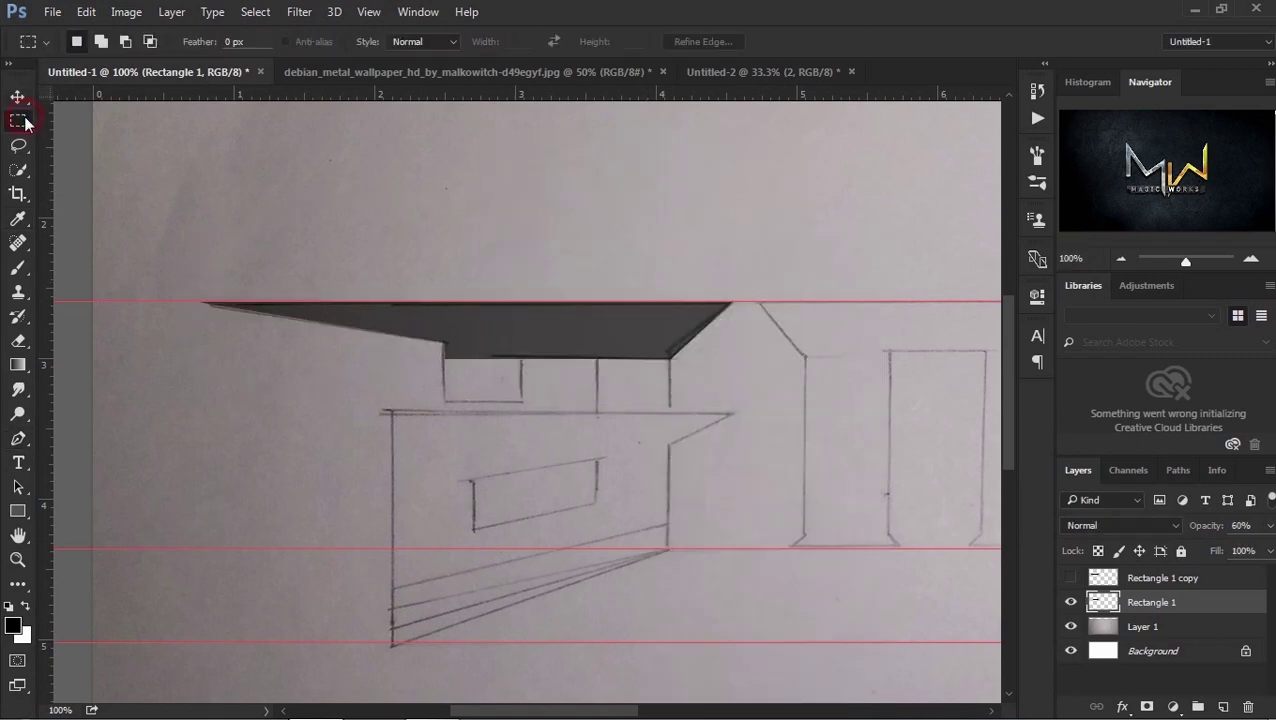
Step: Paint the small block under the top bar dark grey
scroll(525, 383, "up", 1)
left_click_drag(517, 419, 360, 295)
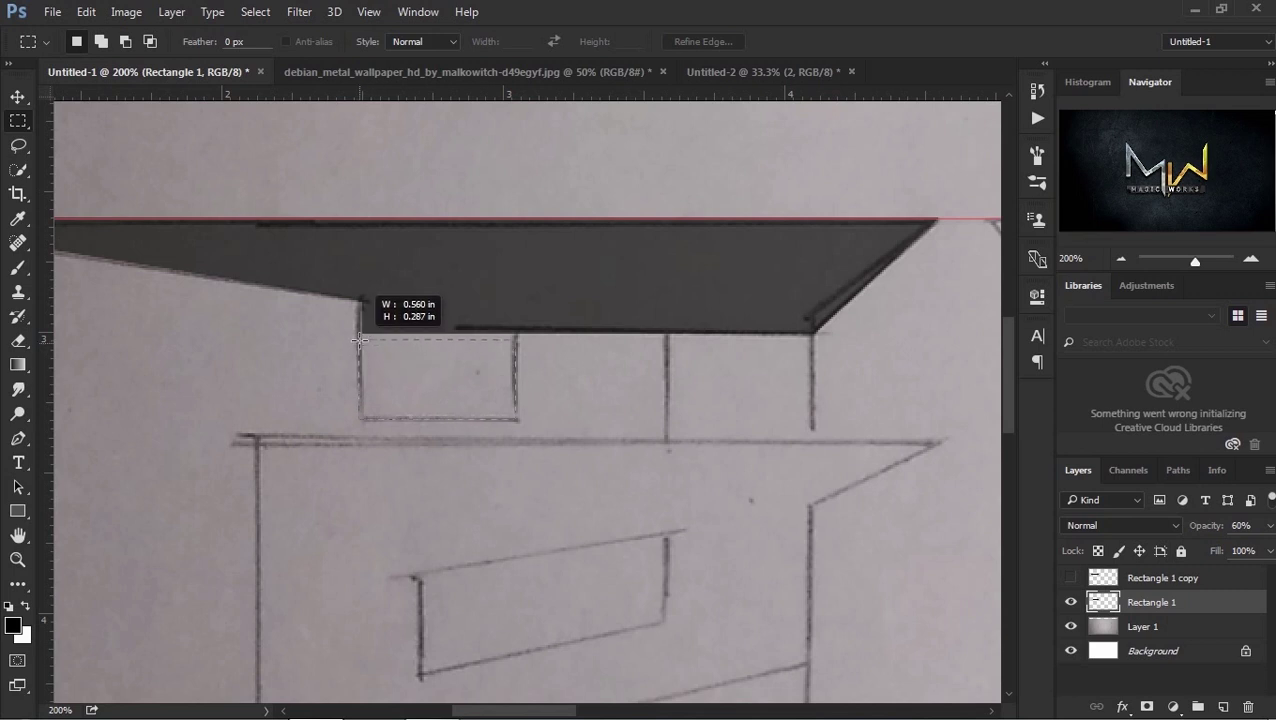
key("b")
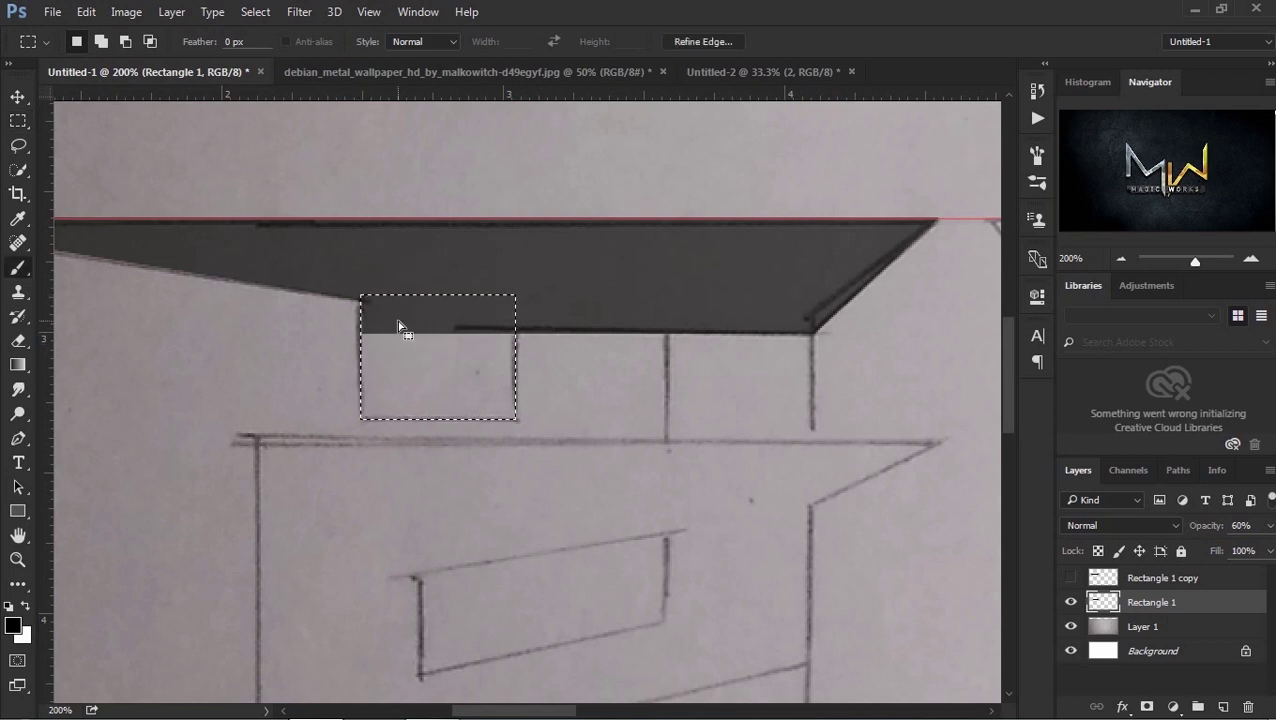
left_click(397, 320)
mouse_move(375, 362)
left_mouse_down()
mouse_move(521, 347)
mouse_move(499, 388)
left_mouse_up()
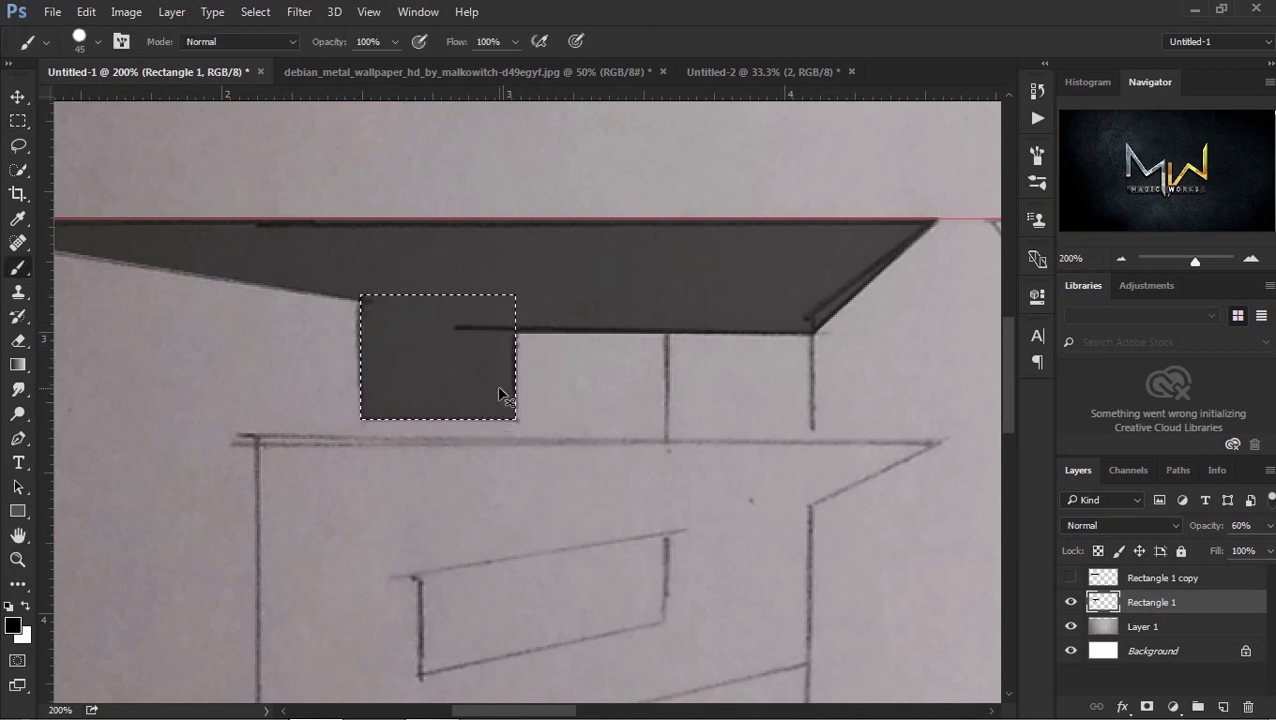
Step: Select the letter's vertical stem and paint it dark grey
scroll(850, 460, "down", 2)
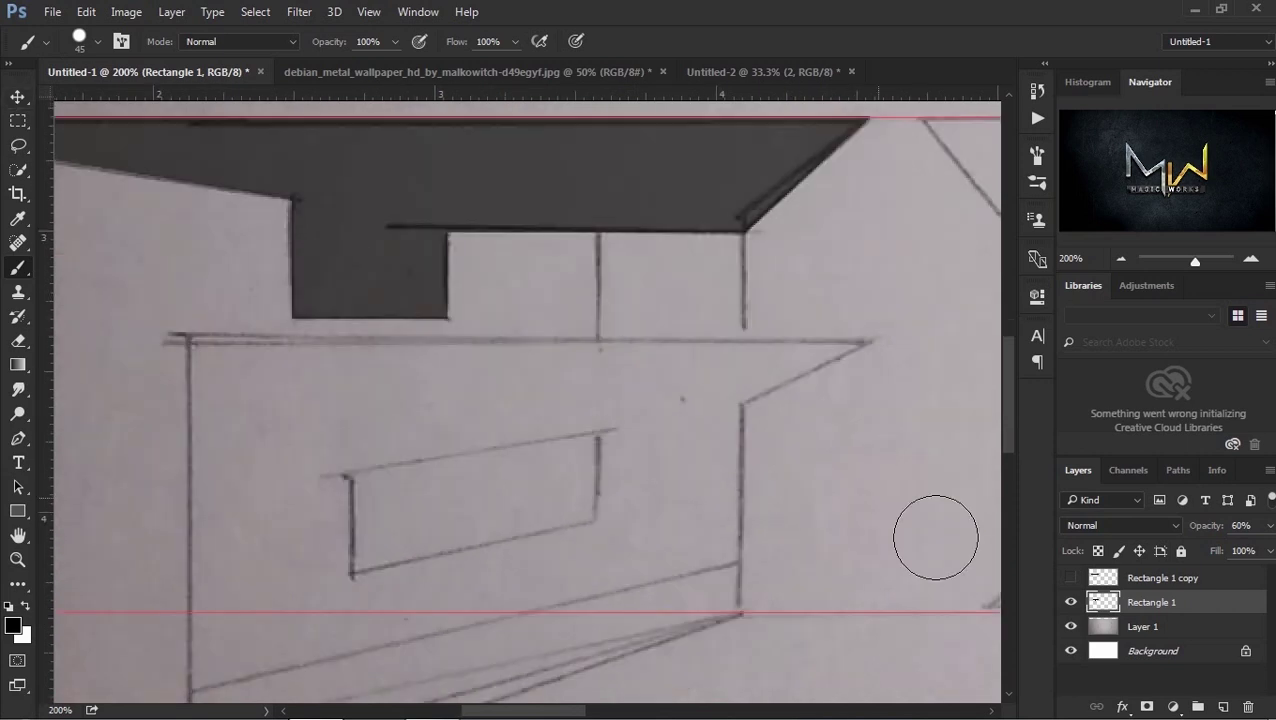
left_click(18, 120)
left_click_drag(597, 231, 741, 617)
key("b")
mouse_move(624, 336)
left_mouse_down()
mouse_move(706, 285)
mouse_move(686, 356)
mouse_move(679, 605)
left_mouse_up()
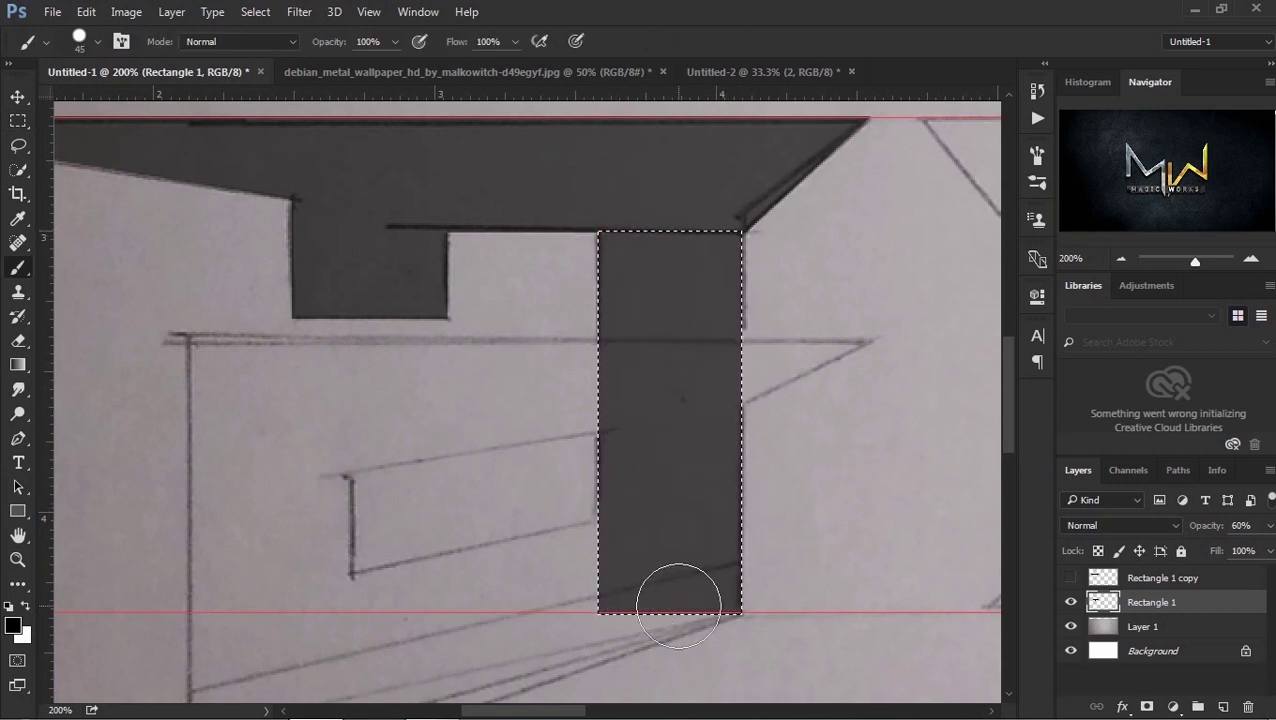
Step: Outline the letter's lower body with a path that goes around the inner window
key("p")
left_click(869, 342)
left_click(188, 343)
scroll(188, 343, "down", 3)
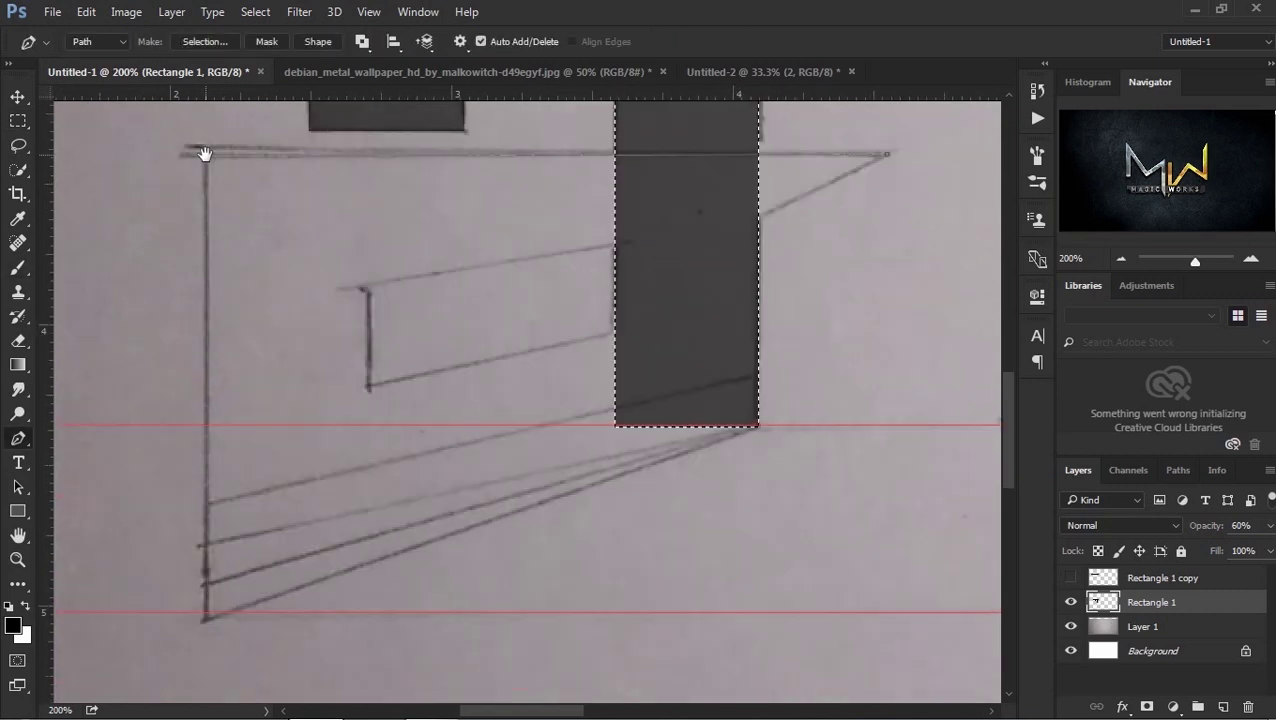
left_click(205, 620)
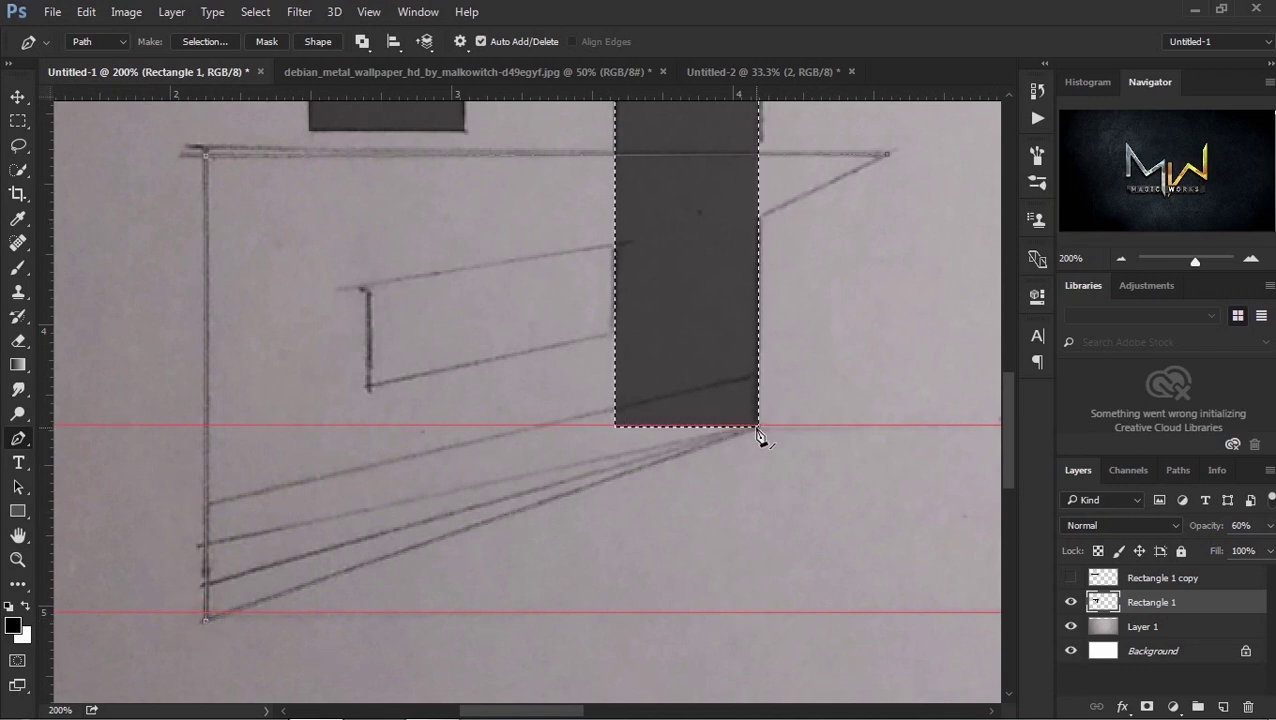
scroll(757, 436, "up", 2)
left_click(614, 421)
left_click(368, 474)
left_click(366, 374)
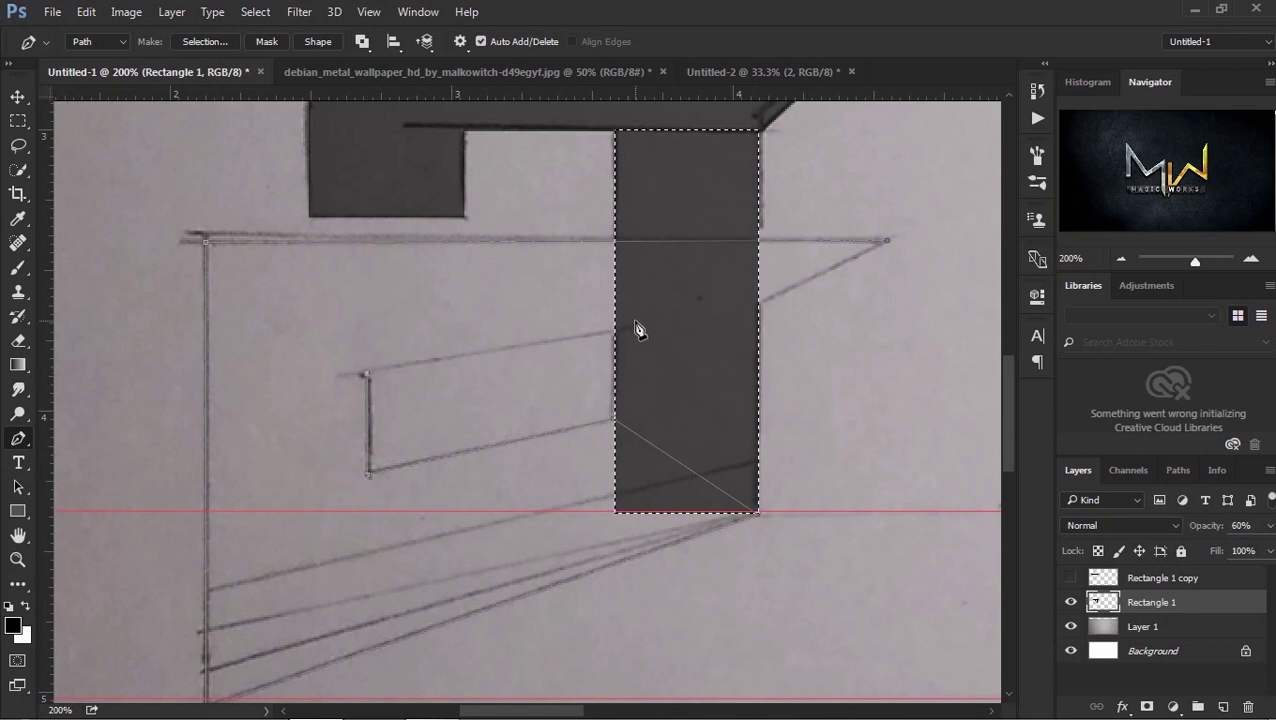
left_click(620, 329)
Step: Turn the body outline into a selection and paint it dark grey
right_click(258, 400)
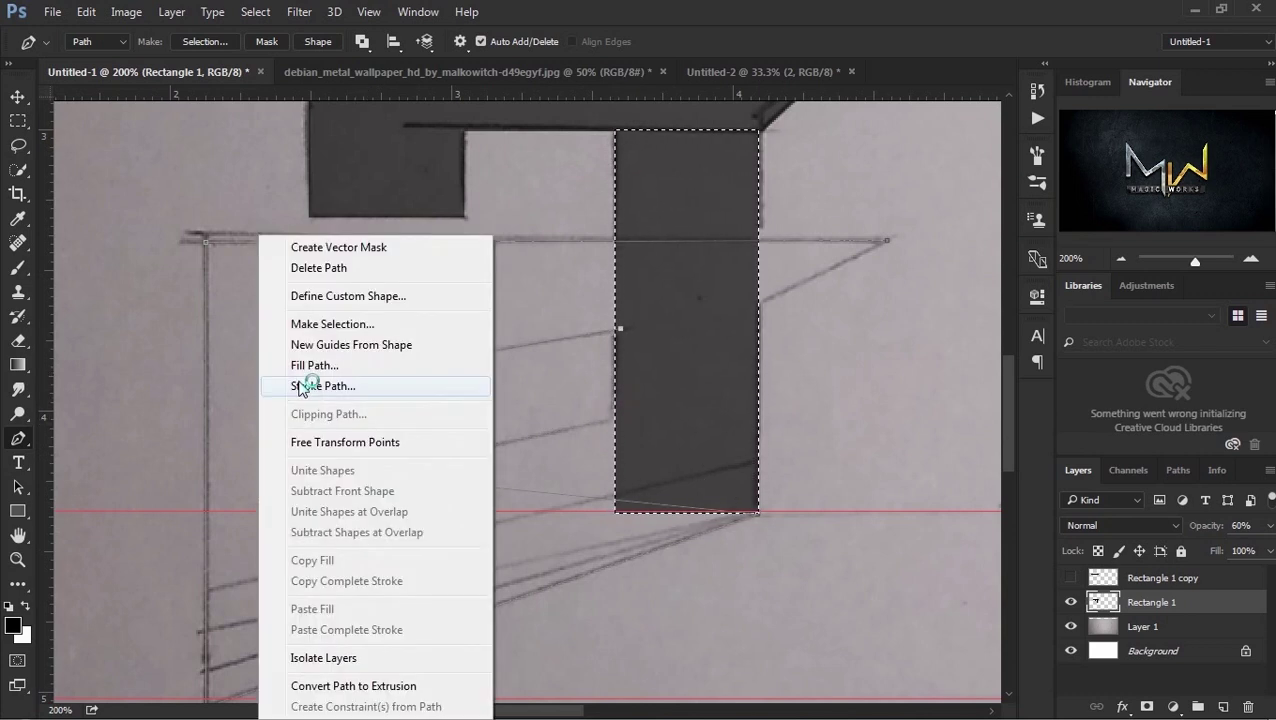
left_click(320, 324)
left_click(748, 196)
key("b")
mouse_move(555, 285)
left_mouse_down()
mouse_move(523, 306)
mouse_move(407, 555)
mouse_move(775, 487)
left_mouse_up()
key("ctrl+d")
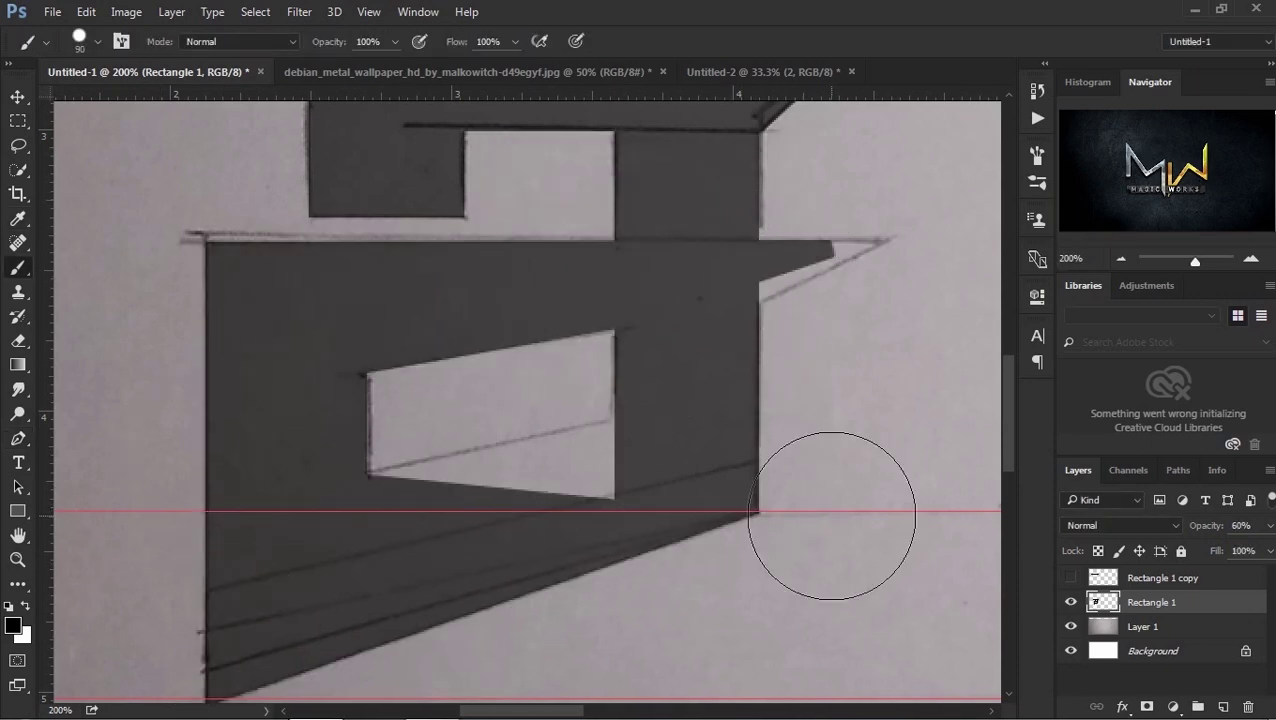
Step: Trace the area under the window and paint it dark grey
key("p")
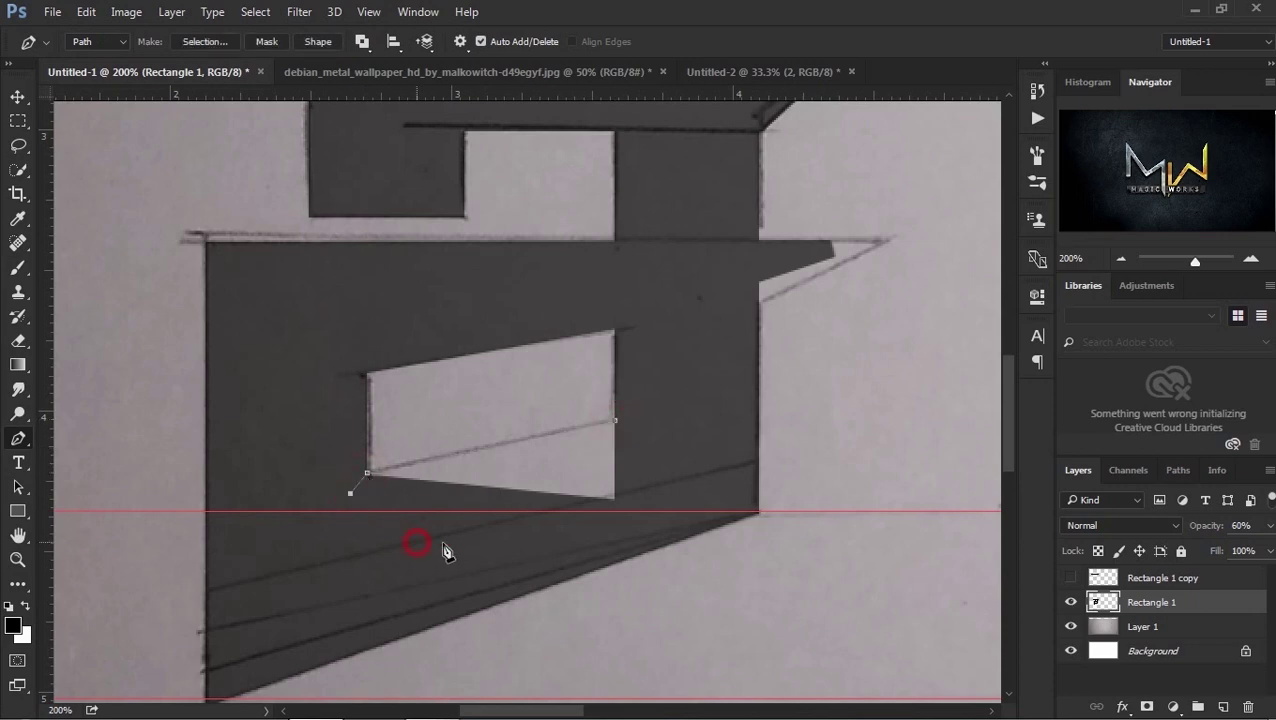
left_click(615, 421)
right_click(615, 425)
left_click(660, 324)
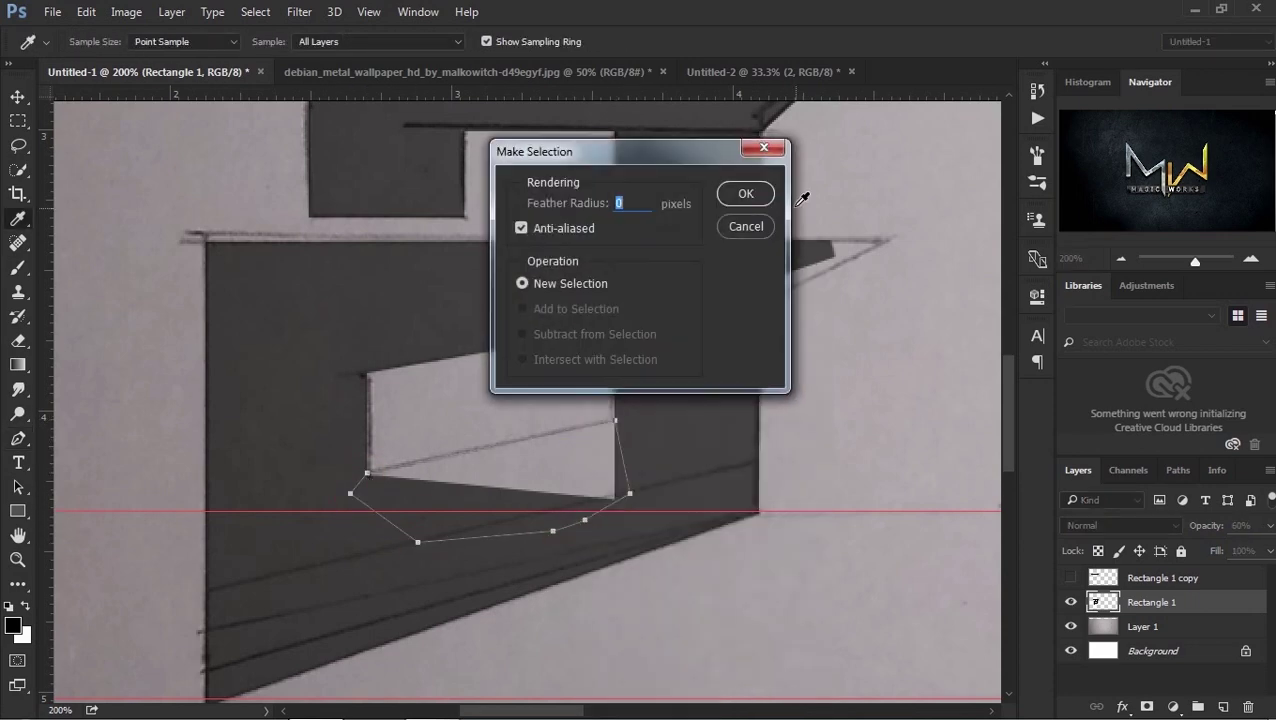
left_click(752, 196)
key("b")
key("ctrl+d")
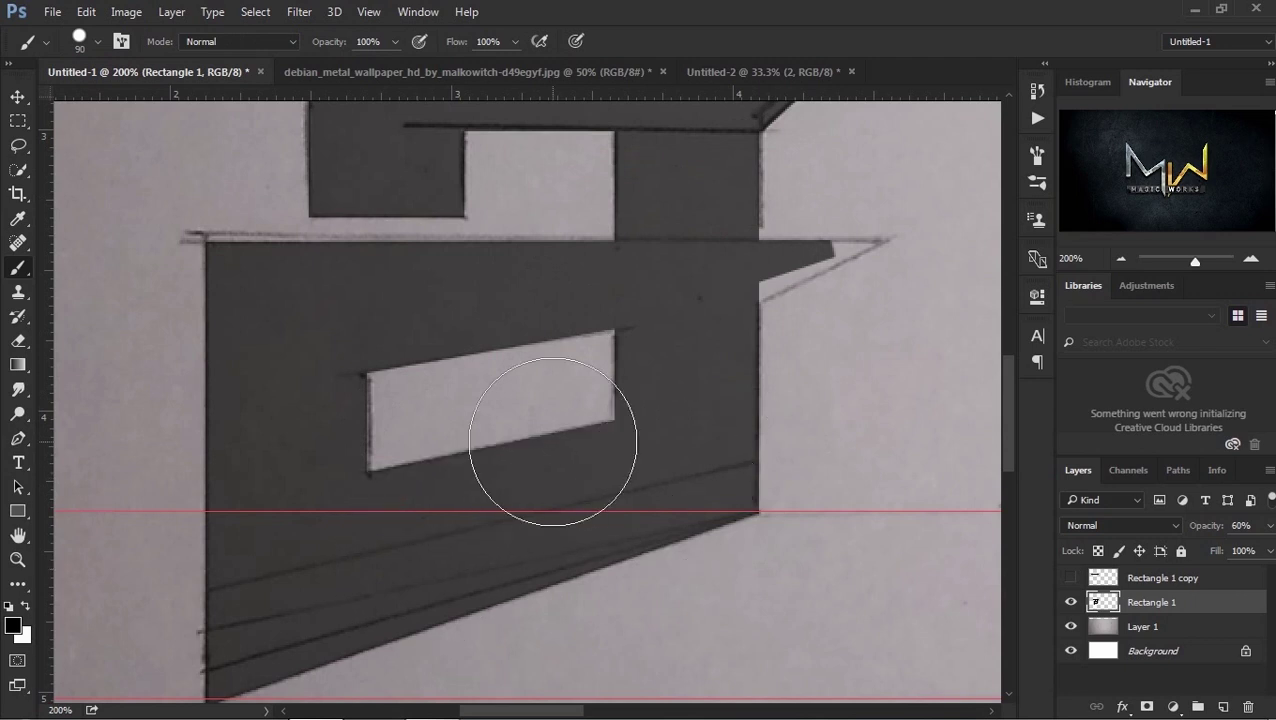
Step: Select the pointed right flap for painting, then zoom out on the sketch
key("p")
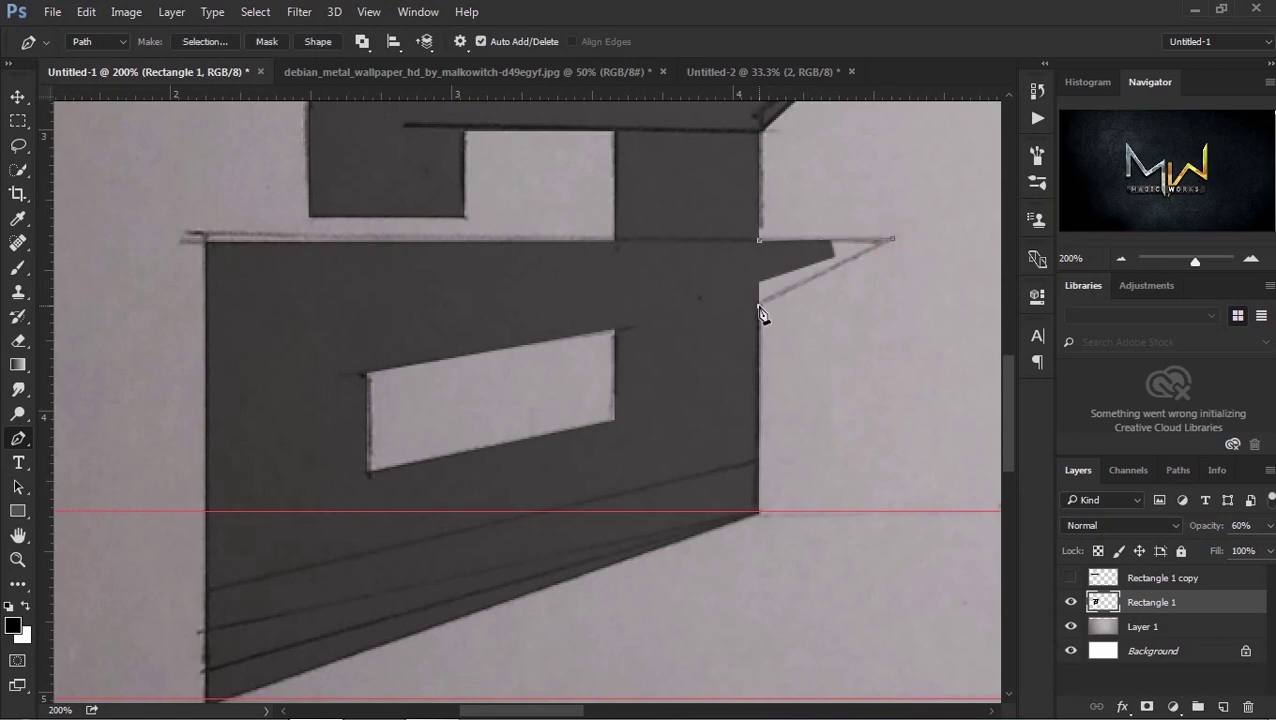
left_click(759, 243)
right_click(759, 243)
left_click(854, 322)
left_click(763, 191)
key("b")
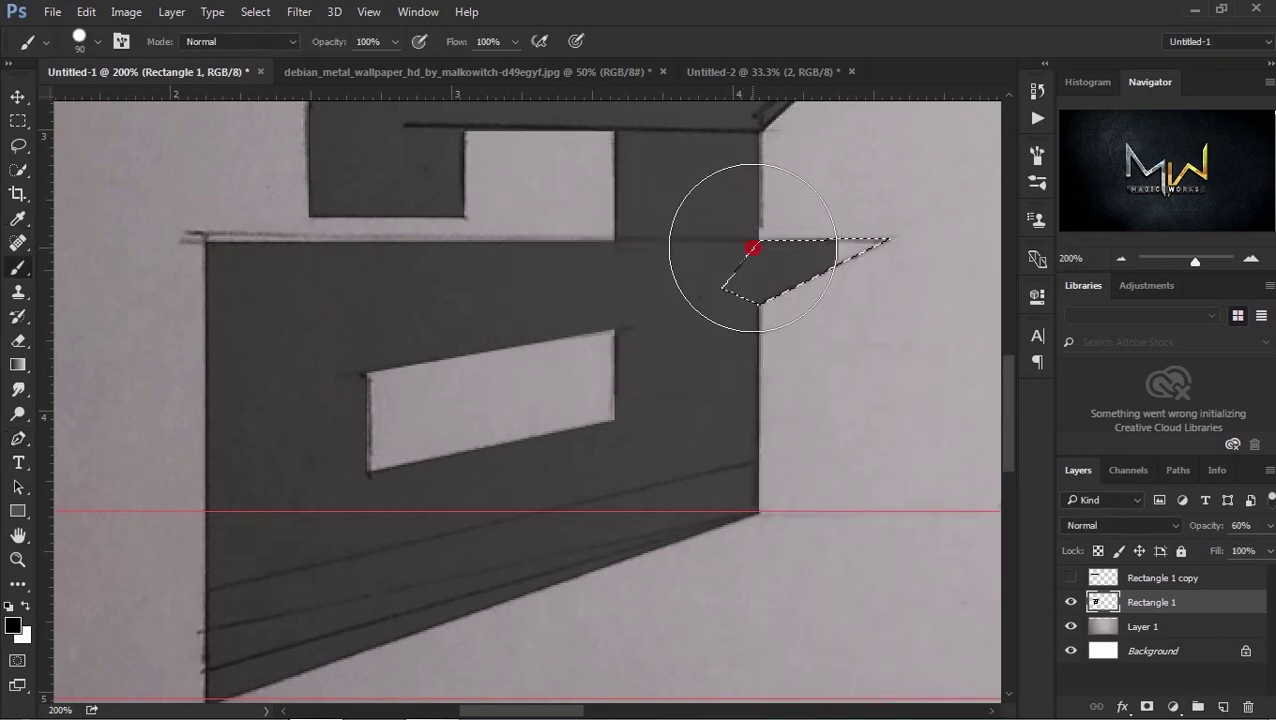
scroll(800, 421, "up", 3)
key("z")
left_click(803, 427, "alt")
Step: Zoom to 200% on the second letter and select its left pillar
left_click(803, 427, "alt")
left_click_drag(845, 375, 601, 404)
left_click(601, 404)
left_click(601, 404)
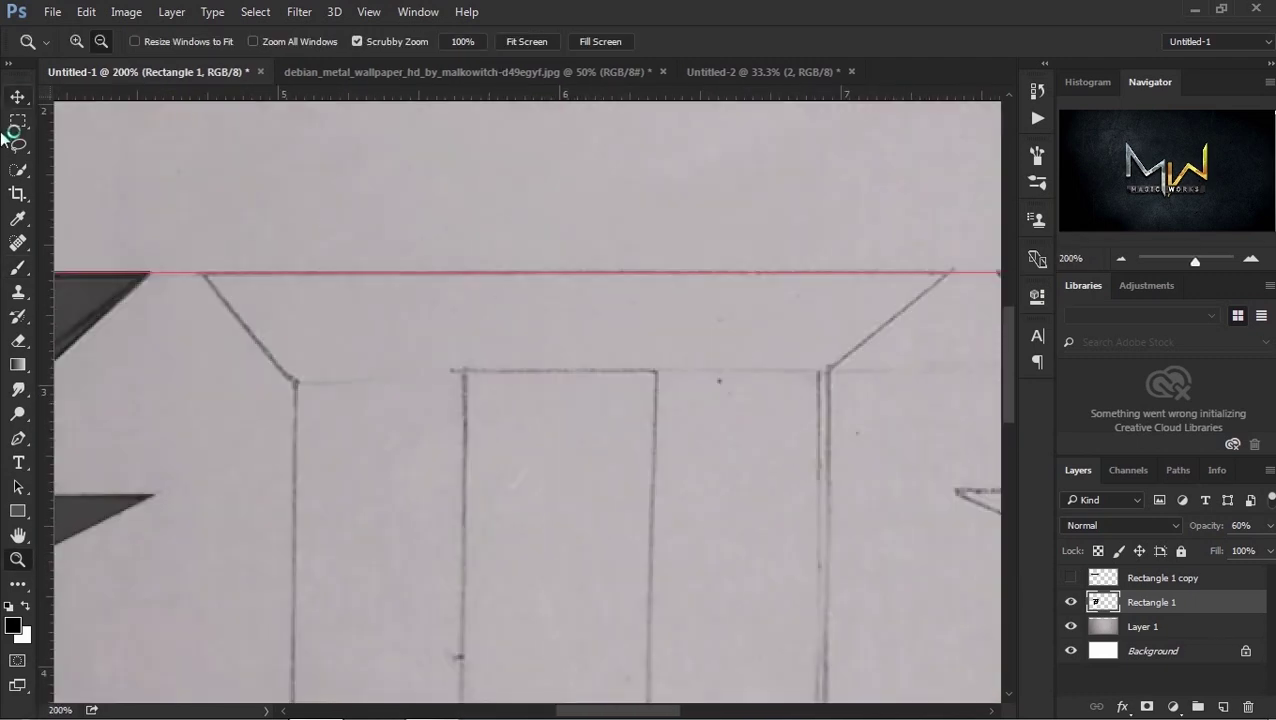
left_click(18, 120)
scroll(512, 199, "down", 3)
scroll(512, 199, "left", 2)
left_click_drag(372, 226, 540, 609)
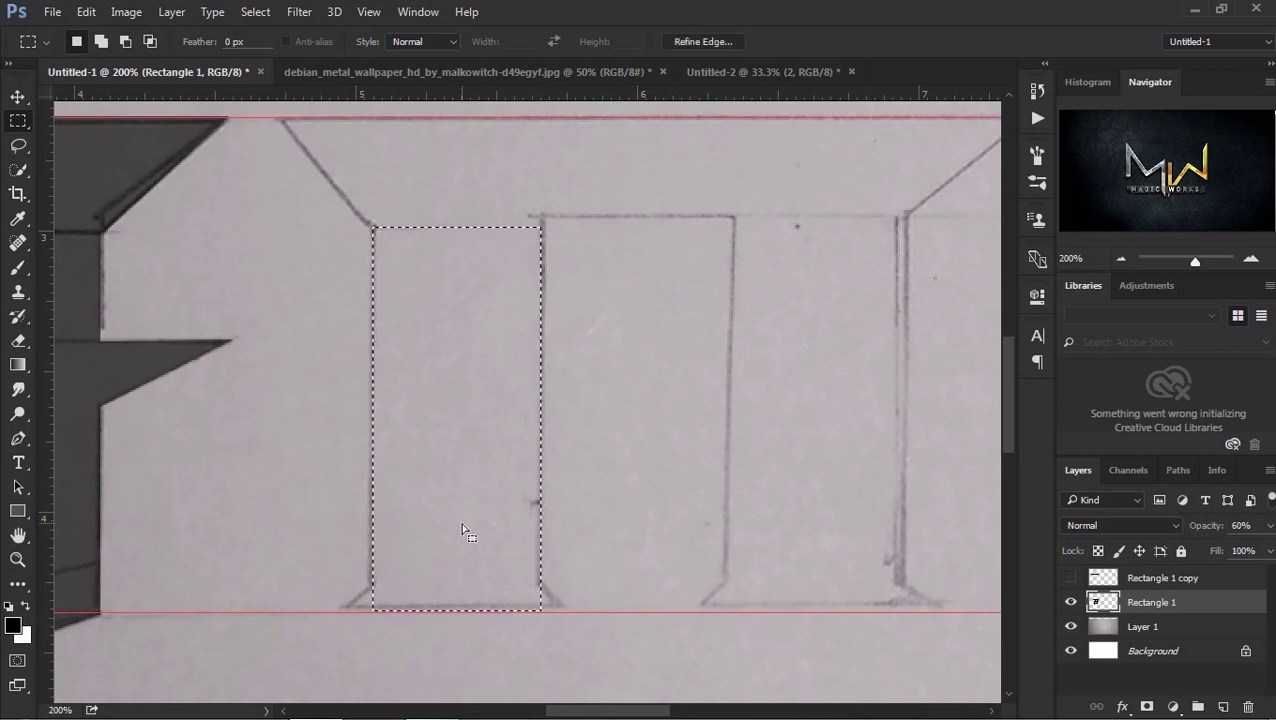
Step: Paint the pillar on a new layer and set that layer to 60% opacity
left_click(1222, 706)
key("b")
mouse_move(428, 302)
left_mouse_down()
mouse_move(350, 592)
mouse_move(293, 621)
left_mouse_up()
key("v")
key("6")
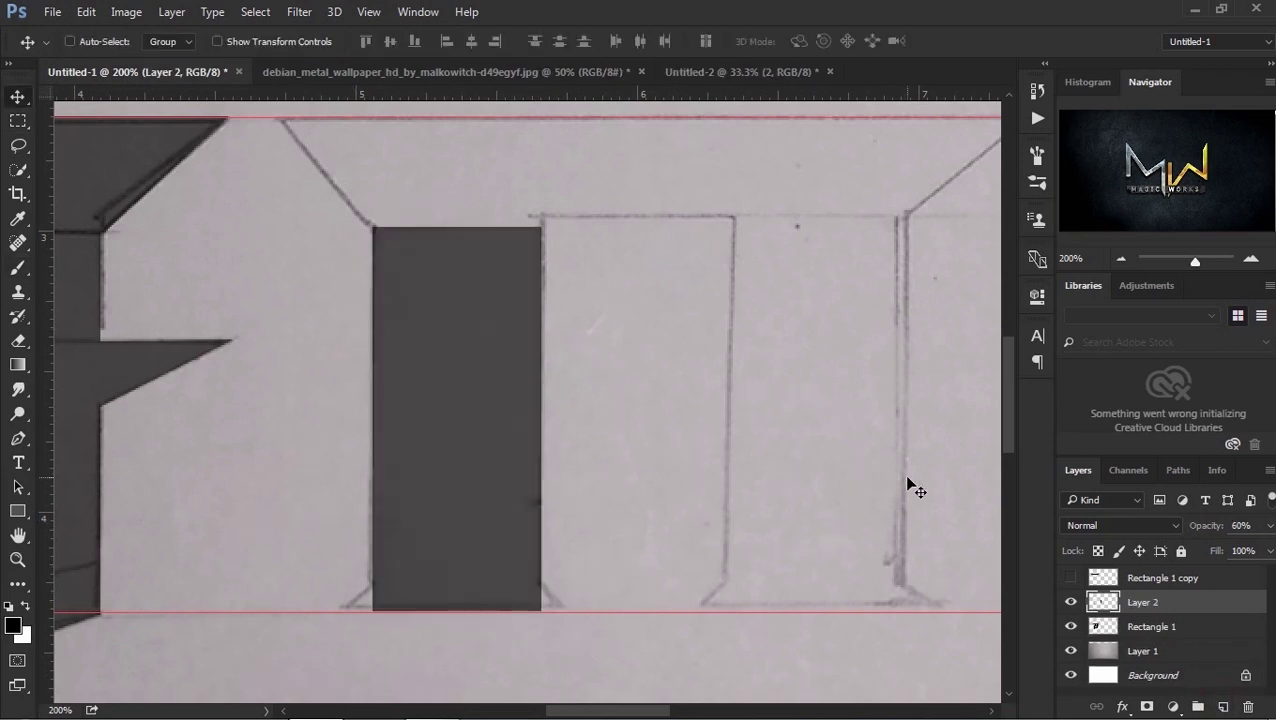
Step: Fill the flared bottom-left corner triangle dark grey
key("p")
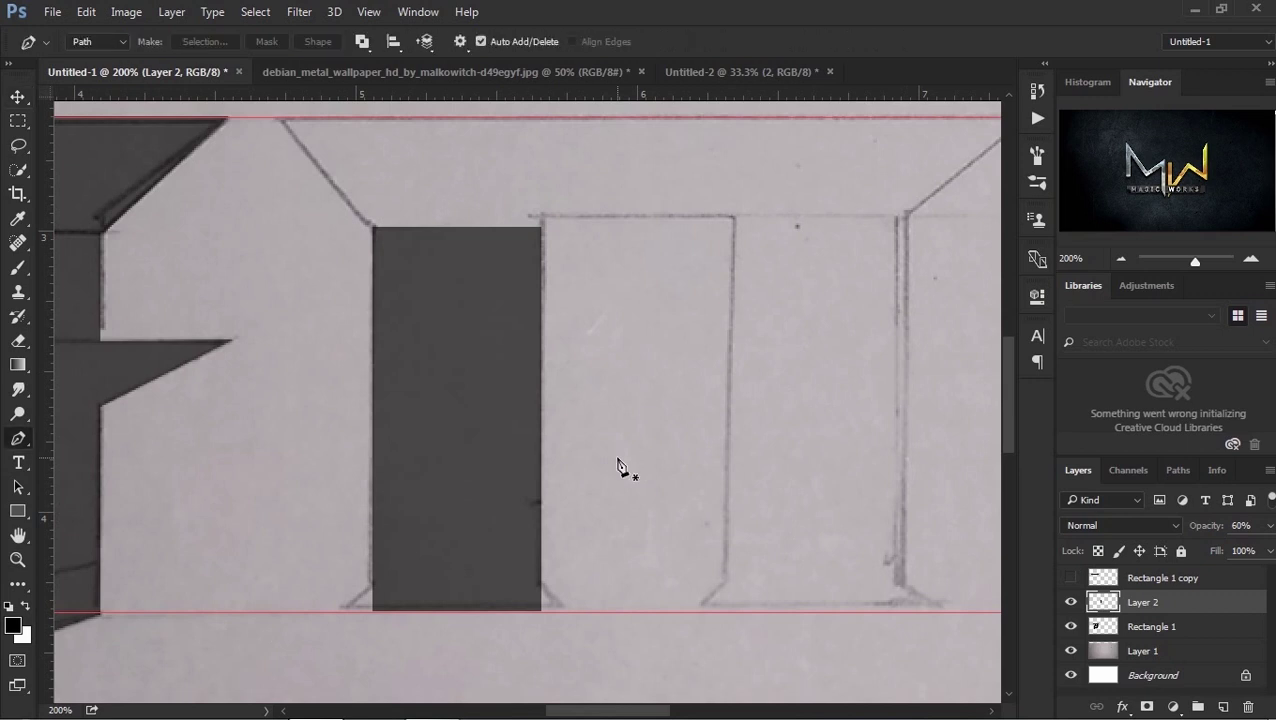
left_click(376, 611)
right_click(376, 614)
left_click(500, 208)
left_click(740, 194)
key("b")
key("alt+BackSpace")
key("ctrl+d")
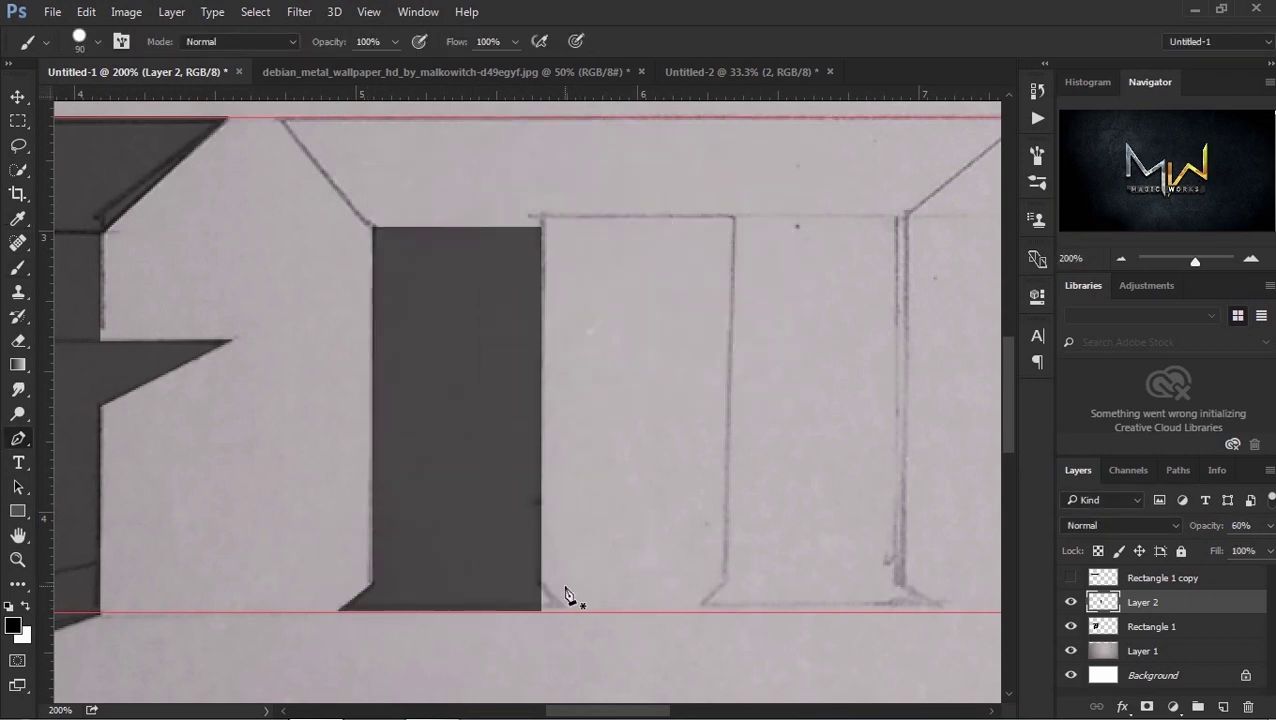
Step: Fill the flared bottom-right corner triangle dark grey
key("p")
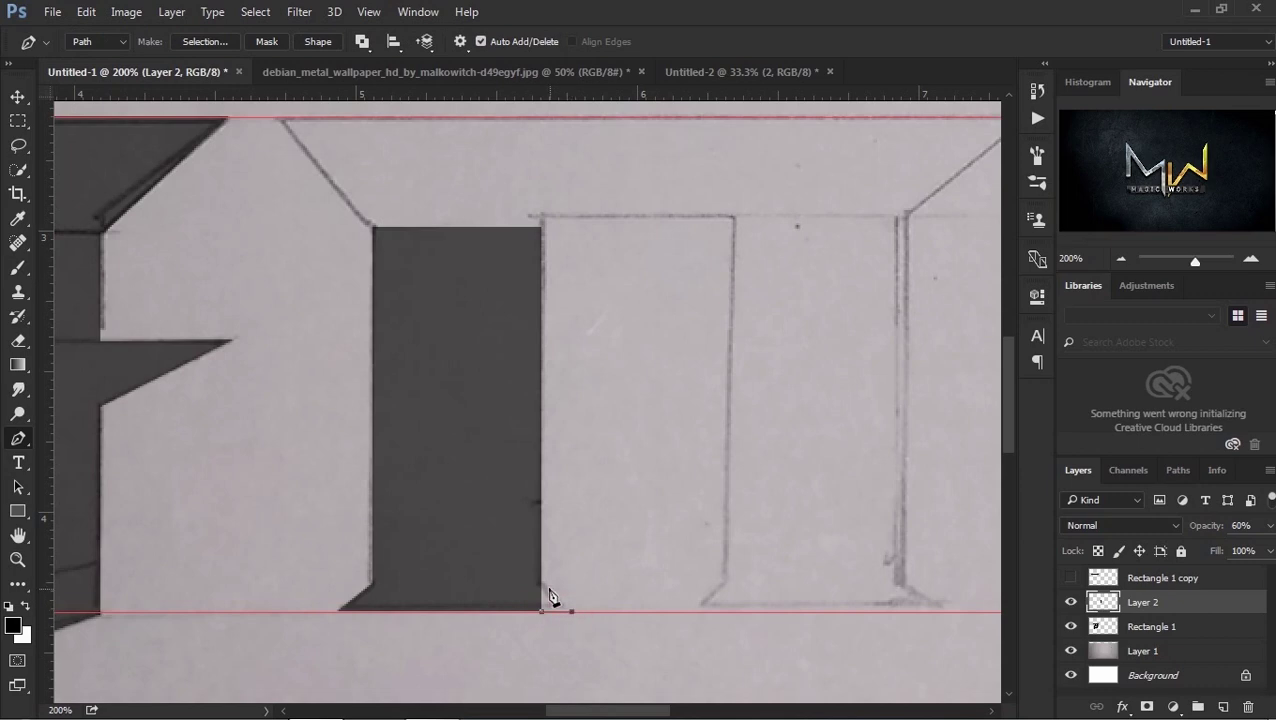
left_click(540, 590)
right_click(527, 596)
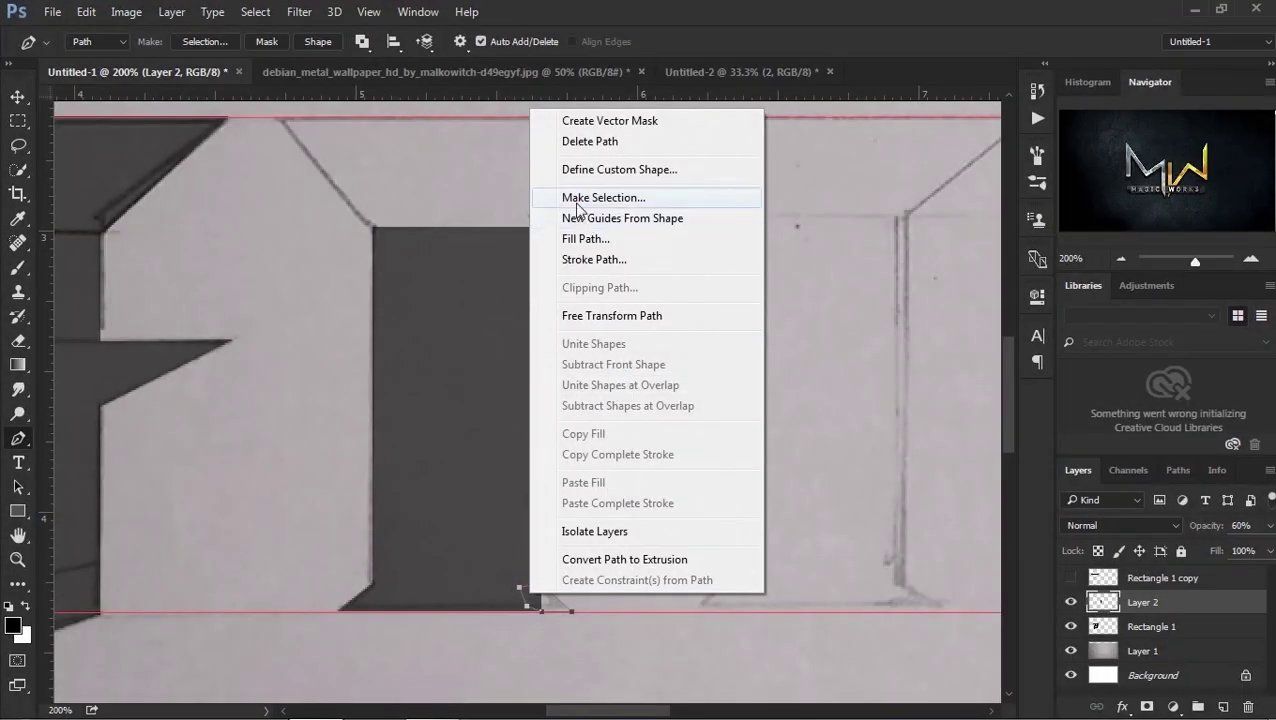
left_click(585, 196)
left_click(745, 194)
key("b")
key("alt+BackSpace")
key("ctrl+d")
key("v")
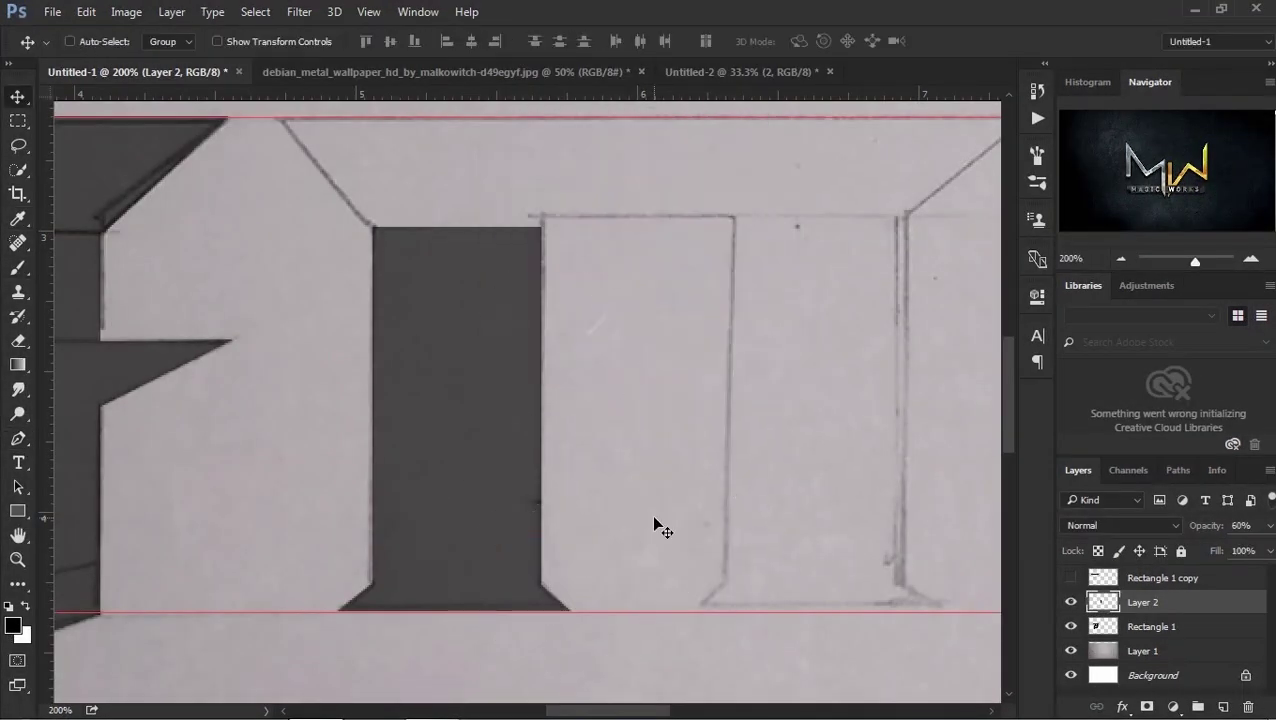
Step: Trace the top corner shape and paint it dark grey
key("p")
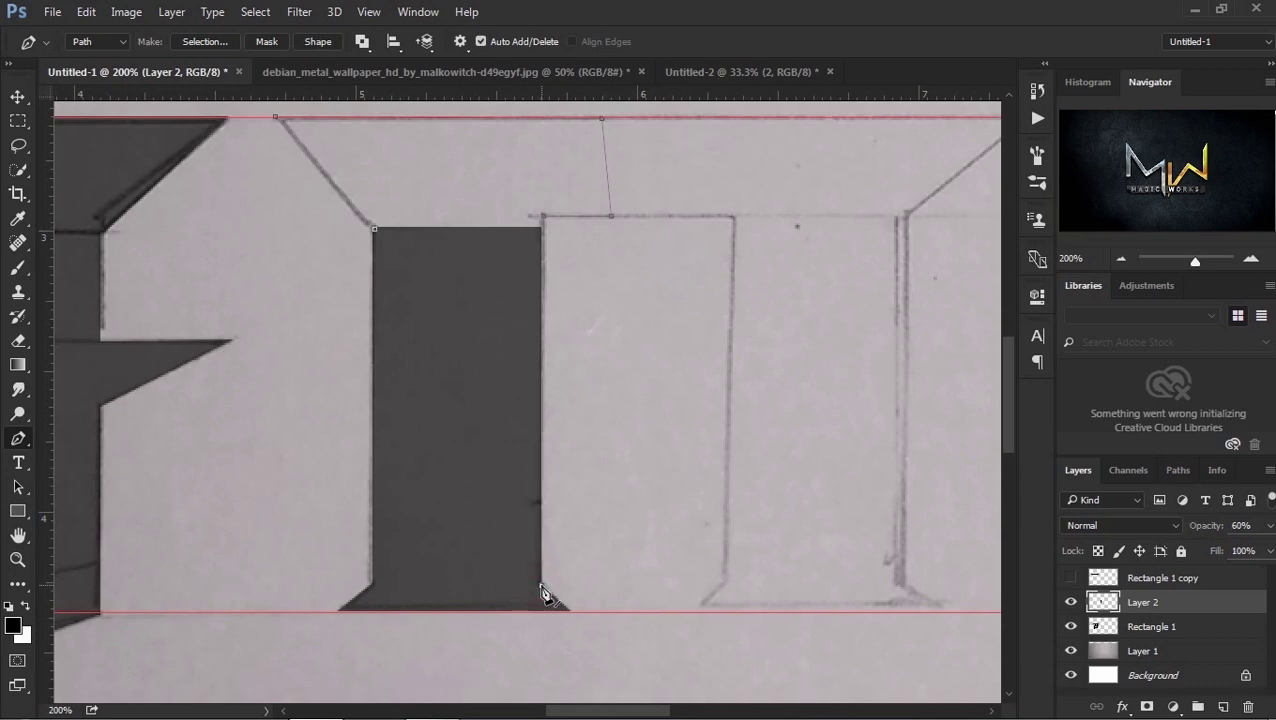
right_click(455, 448)
left_click(543, 330)
left_click(764, 187)
key("b")
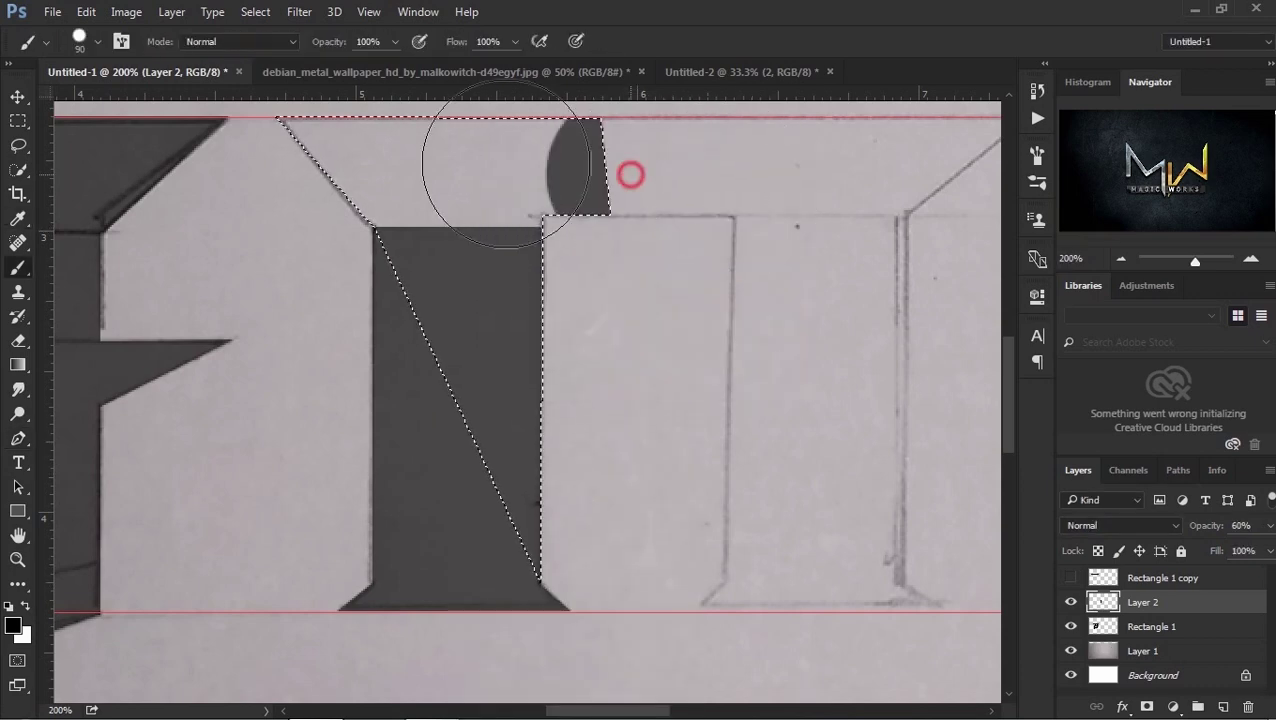
key("ctrl+d")
key("v")
Step: Fill the tall strip above the stroke dark grey
left_click(17, 120)
left_click_drag(507, 175, 543, 365)
key("b")
key("ctrl+d")
key("v")
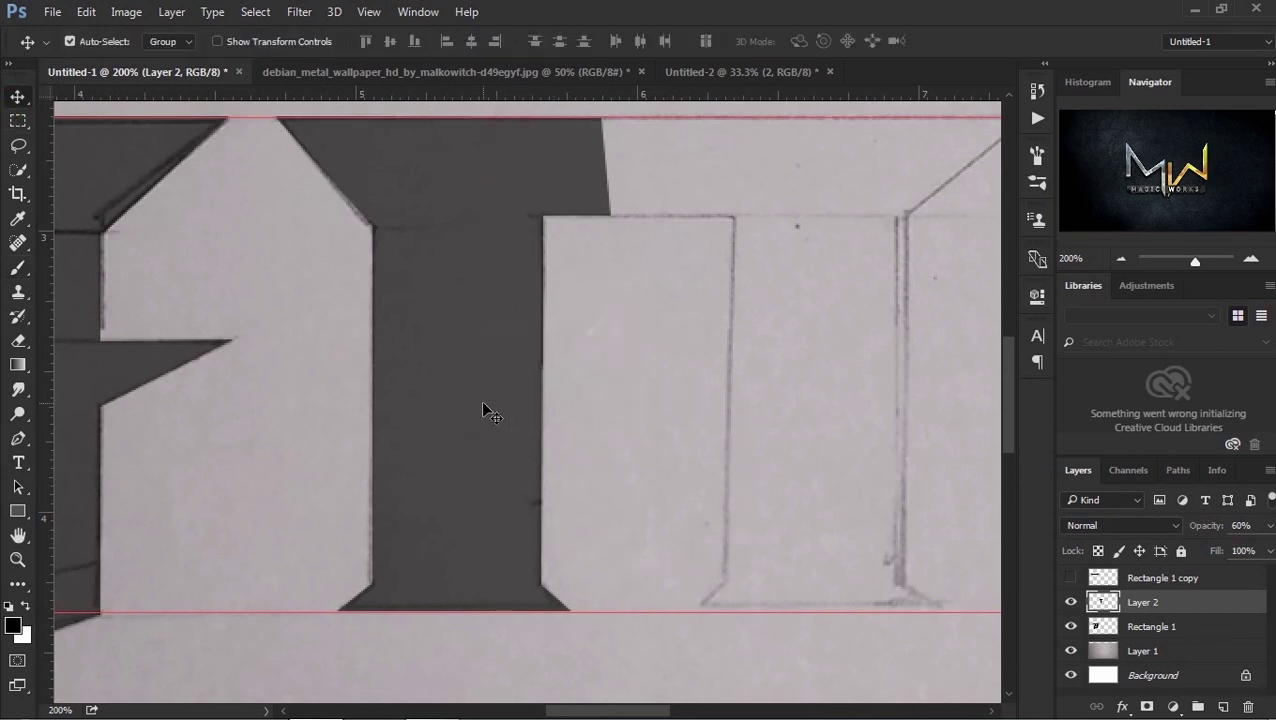
Step: Duplicate the letter layer and flip the copy horizontally to cover the next letter
key("ctrl+j")
key("ctrl+t")
right_click(488, 404)
left_click(527, 376)
key("Return")
Step: Move the mirrored stroke right, merge it down at 80% opacity, and select the letter's light gap
mouse_move(530, 378)
left_mouse_down()
mouse_move(799, 372)
mouse_move(688, 369)
mouse_move(697, 376)
left_mouse_up()
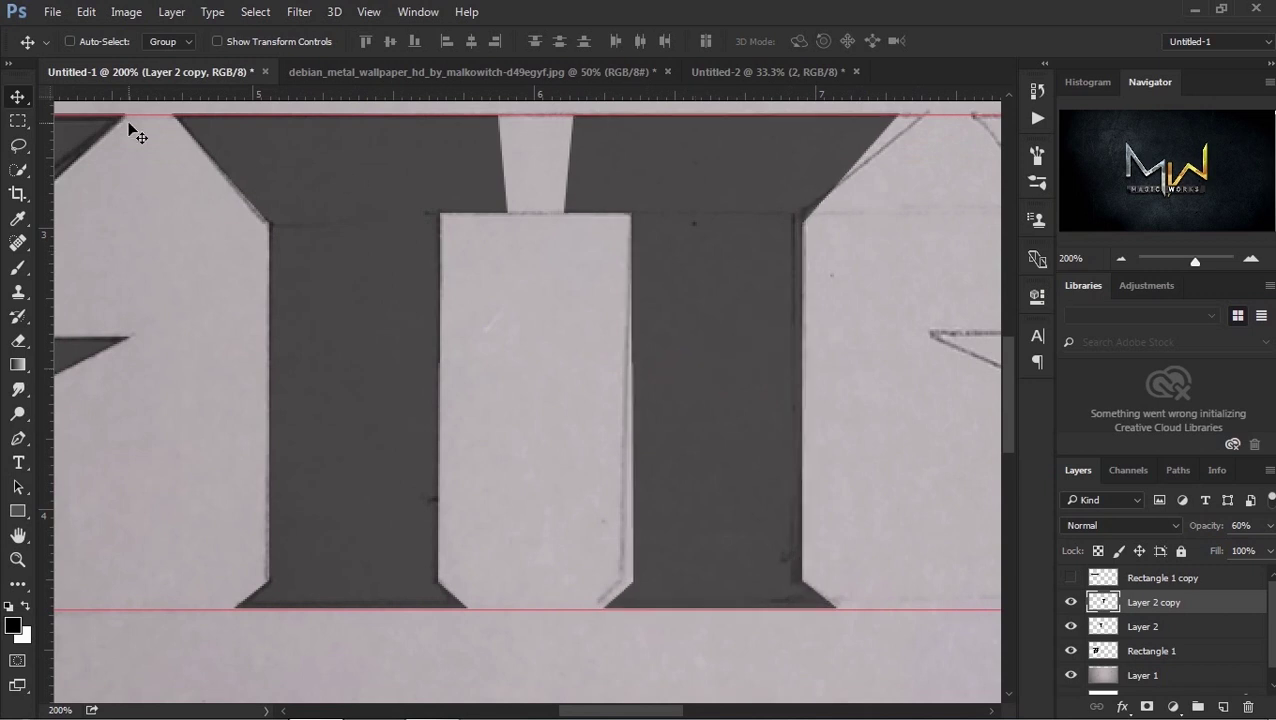
key("ctrl+e")
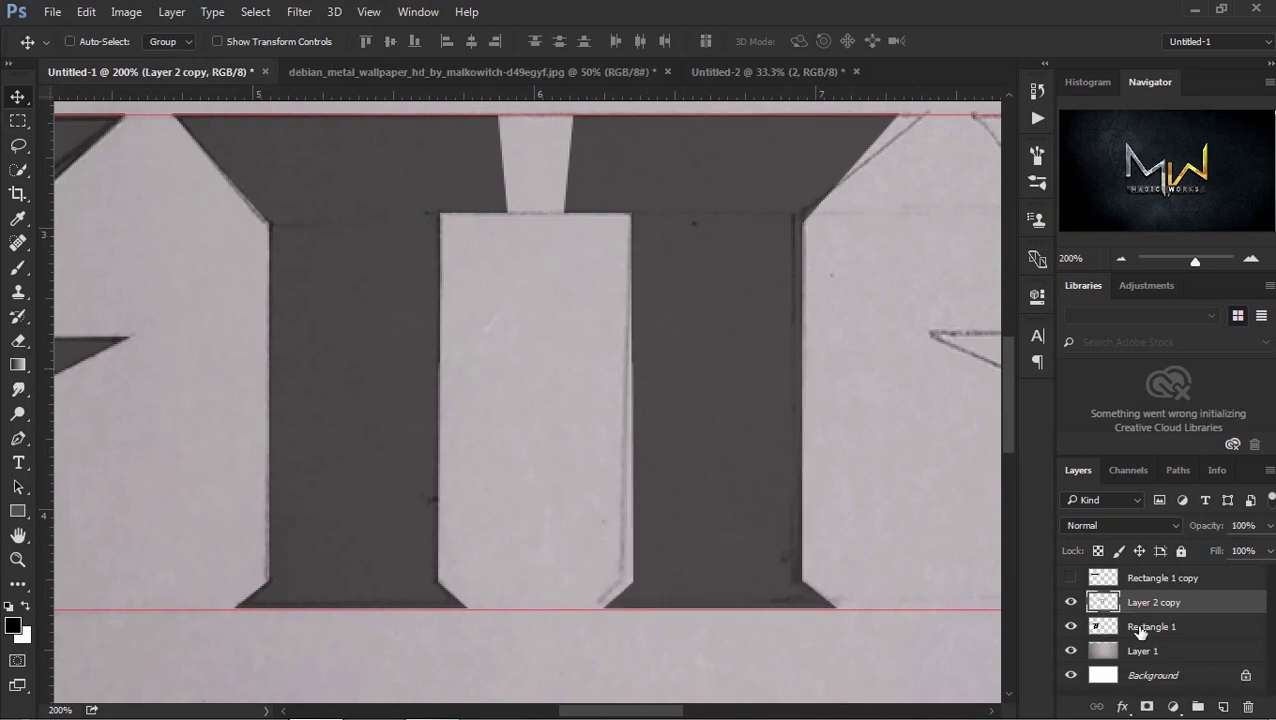
key("ctrl+alt+z")
key("ctrl+alt+z")
key("ctrl+alt+z")
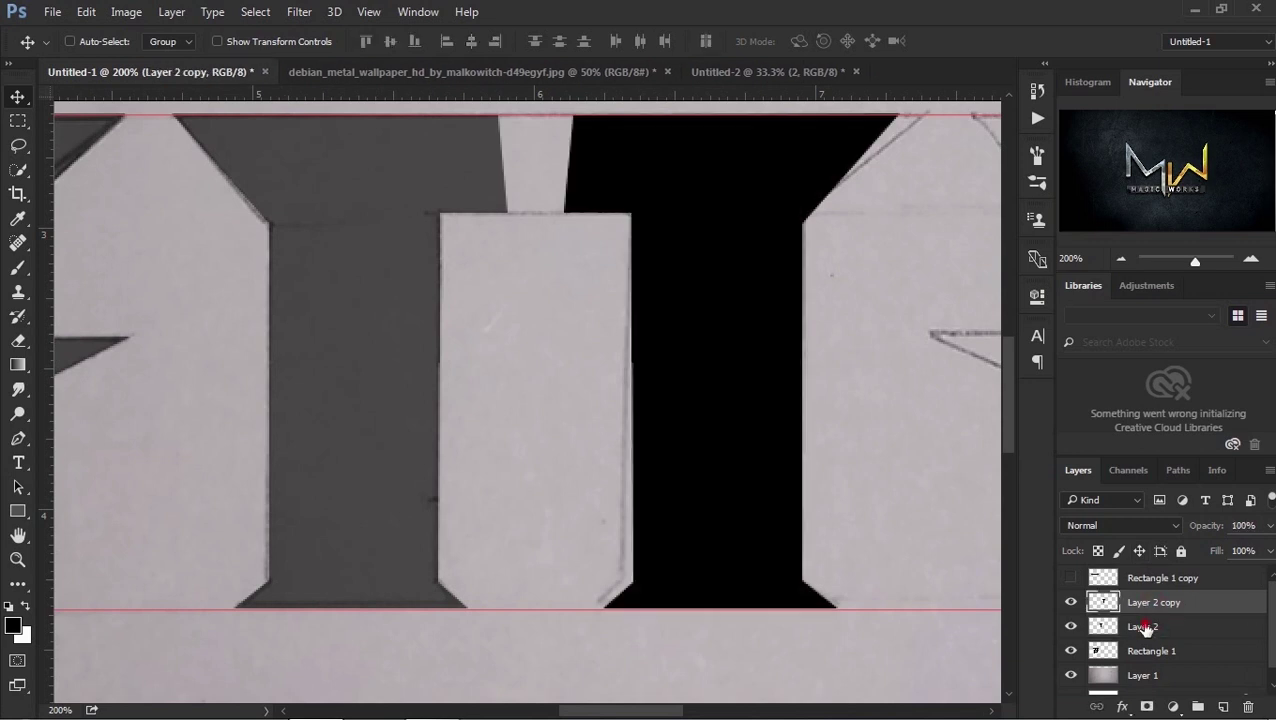
key("ctrl+alt+z")
key("ctrl+shift+z")
key("ctrl+shift+z")
key("ctrl+shift+z")
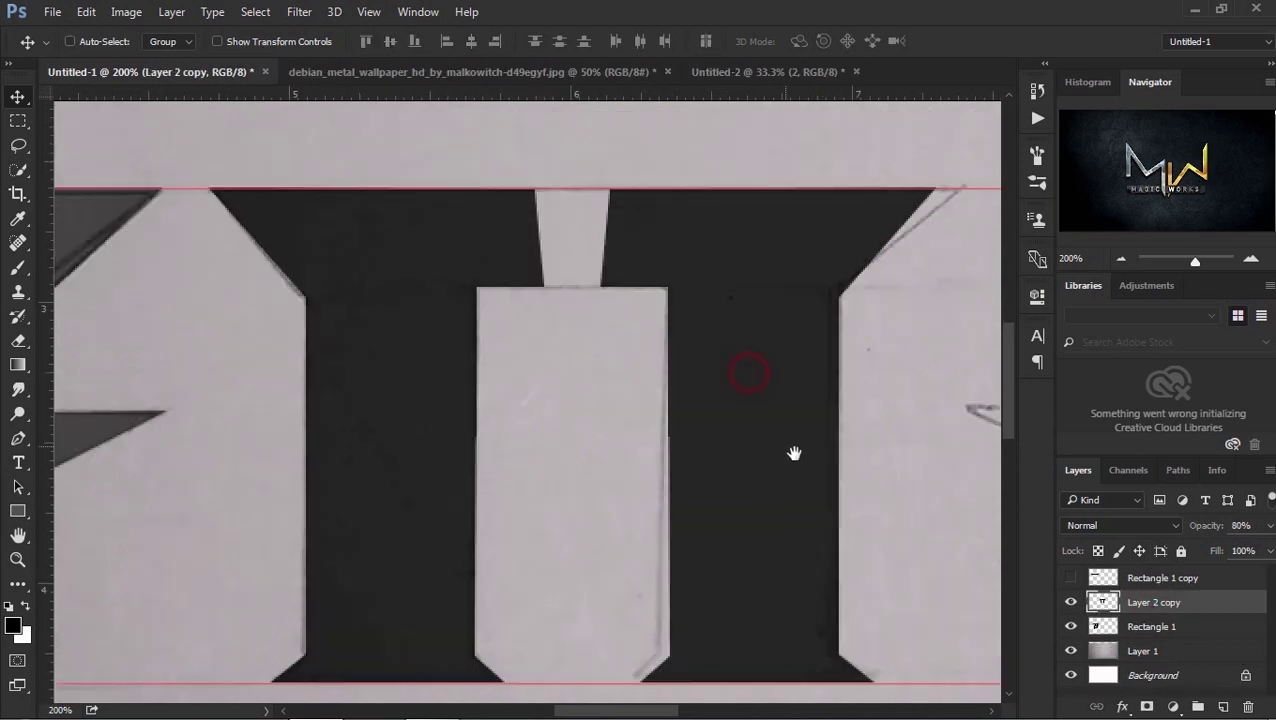
left_click(22, 121)
mouse_move(510, 197)
left_mouse_down()
mouse_move(662, 294)
mouse_move(592, 242)
left_mouse_up()
Step: Fill the selected gap black and scroll right to the next letter
key("b")
scroll(600, 300, "right", 4)
scroll(572, 339, "right", 5)
scroll(450, 330, "right", 1)
key("p")
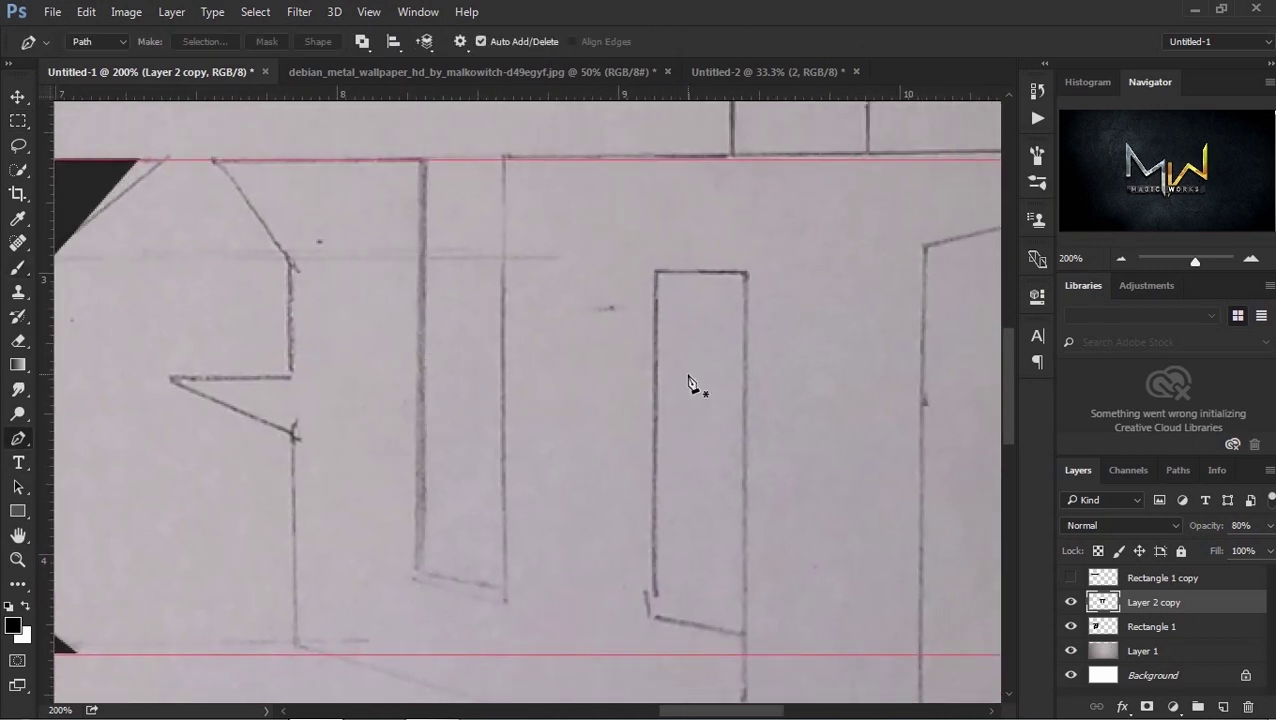
left_click(423, 161)
Step: Paint the next letter's tall vertical bar black on a new layer at 78% opacity
key("m")
left_click_drag(421, 160, 293, 655)
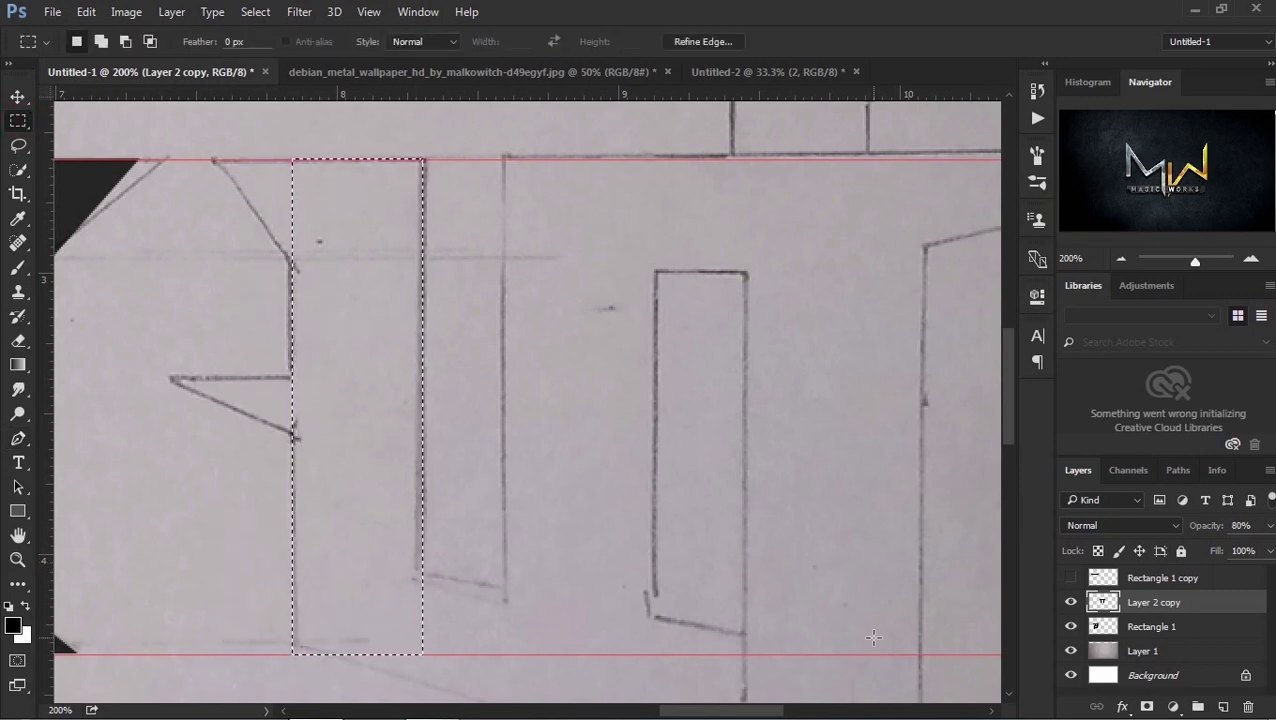
left_click(1222, 706)
key("b")
mouse_move(299, 241)
left_mouse_down()
mouse_move(383, 625)
mouse_move(299, 541)
left_mouse_up()
key("ctrl+d")
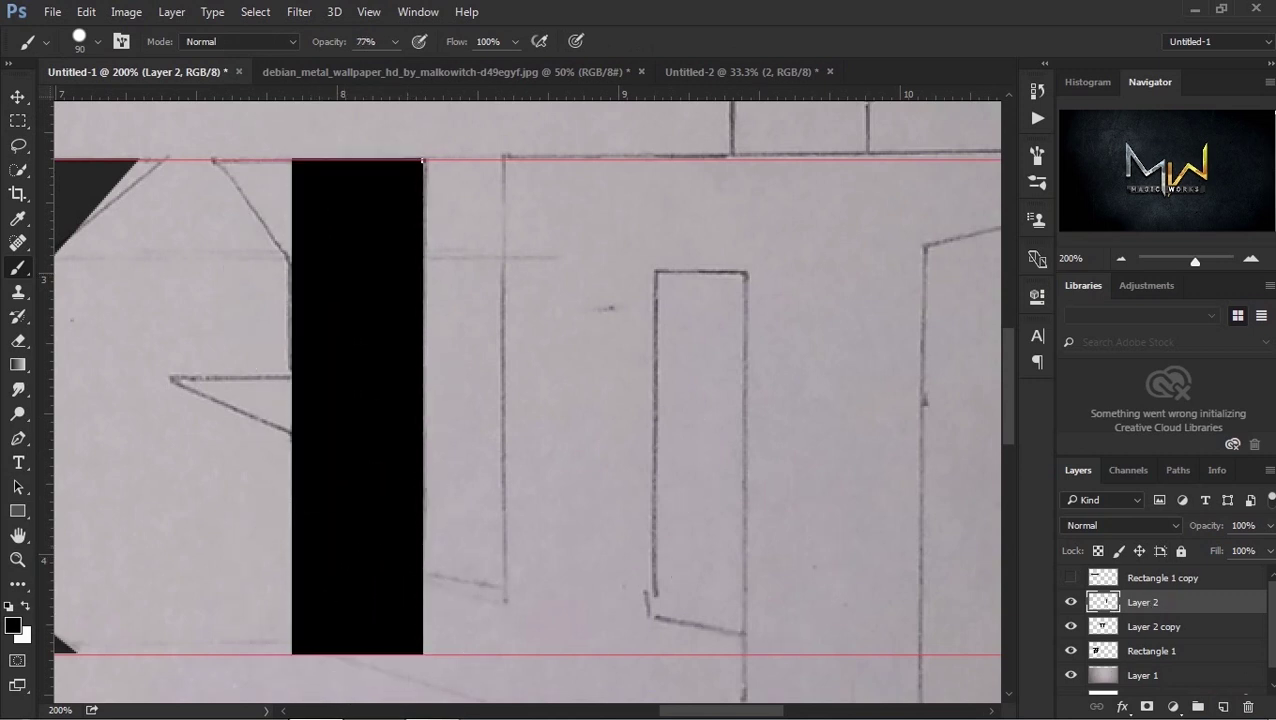
left_click_drag(1266, 548, 1247, 548)
Step: Fill a triangular slanted corner at the top of the bar from a Pen path
scroll(755, 470, "left", 3)
scroll(755, 470, "down", 1)
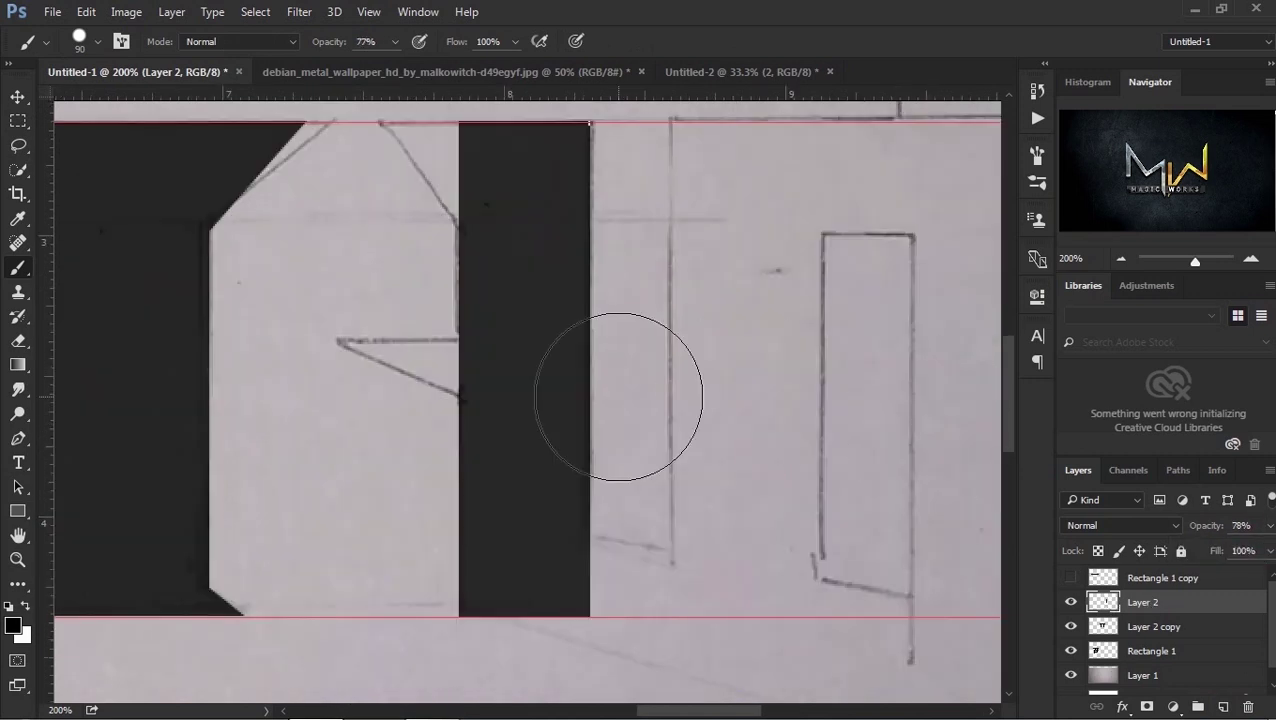
key("p")
left_click_drag(549, 297, 635, 367)
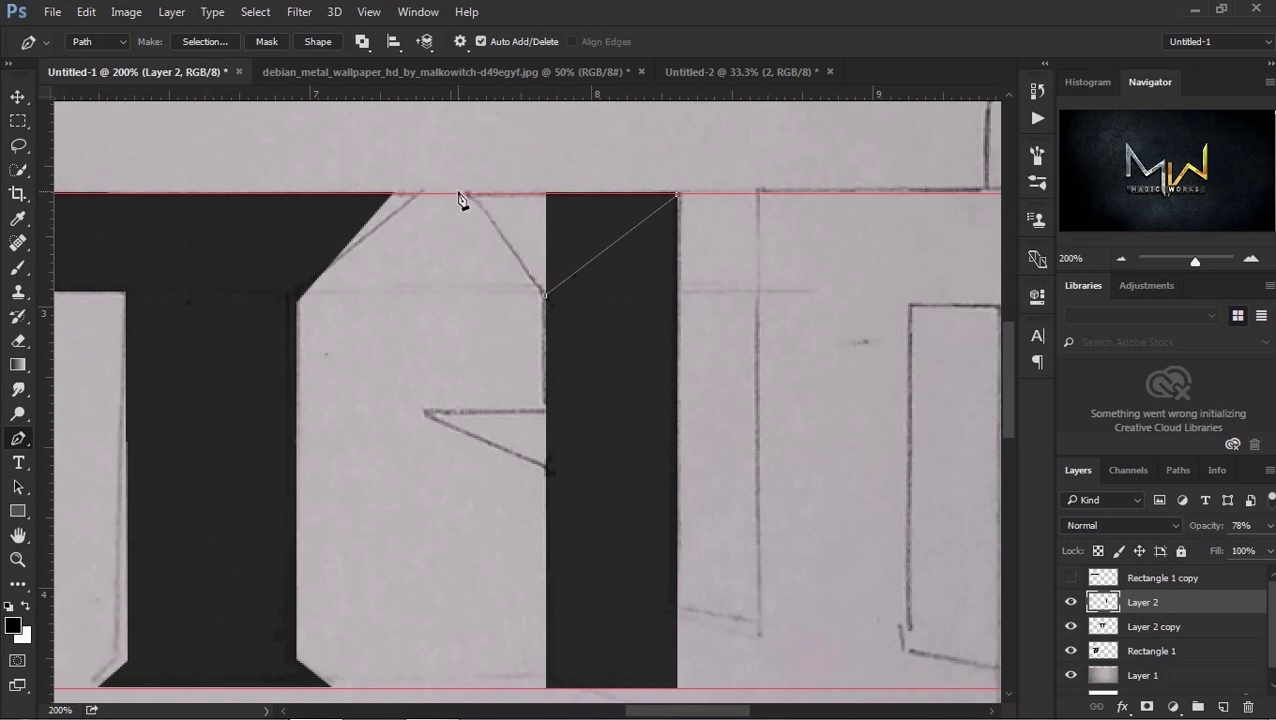
left_click(678, 197)
right_click(642, 203)
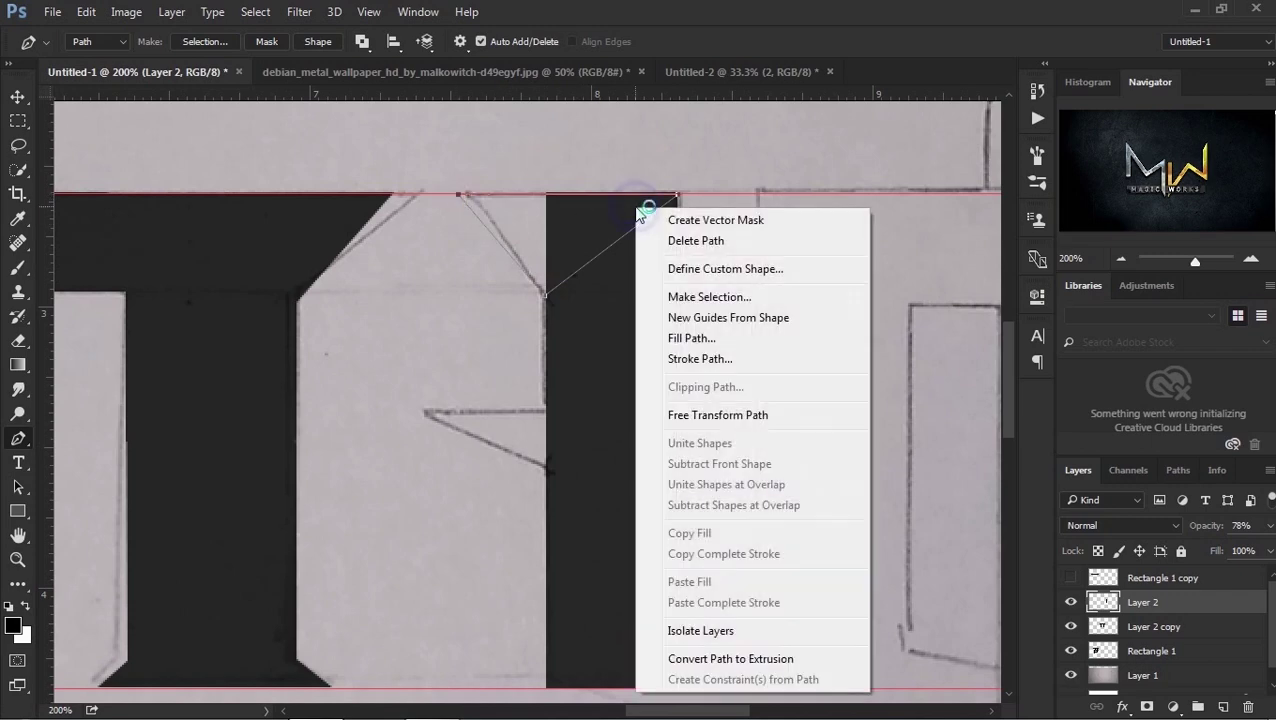
left_click(735, 293)
left_click(740, 199)
key("b")
key("ctrl+d")
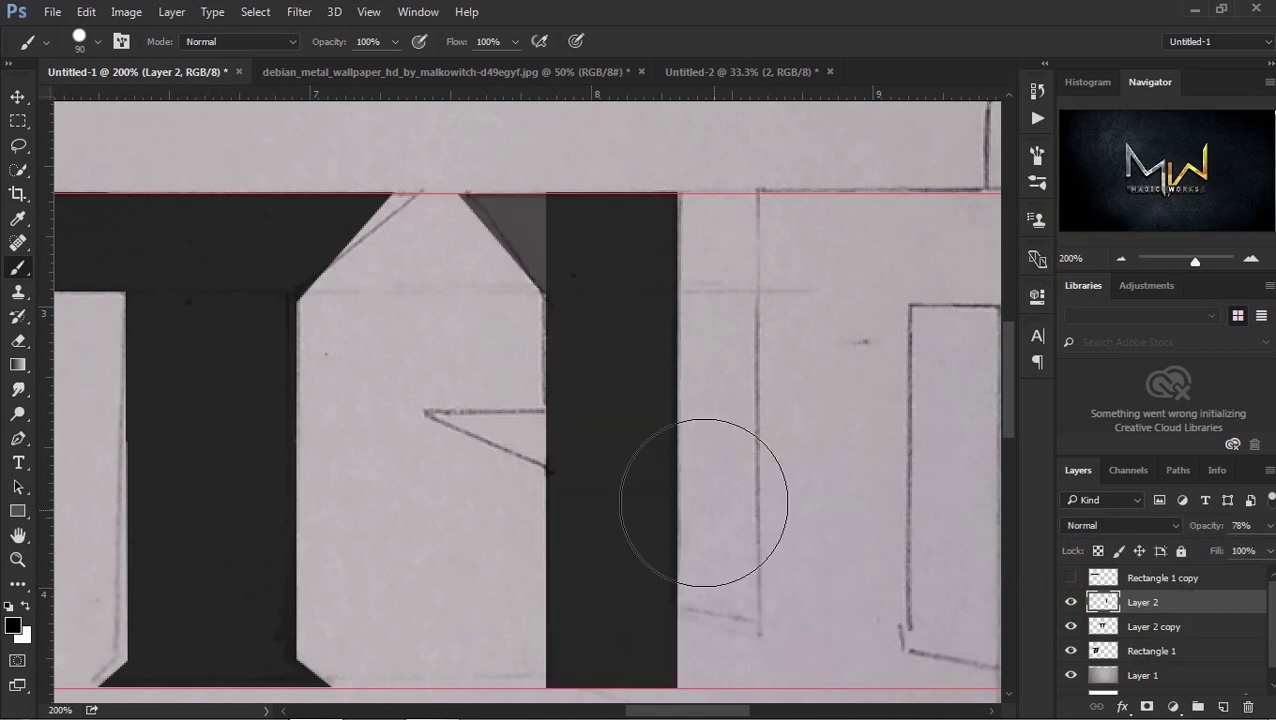
Step: Fill a dark rectangular block around the sketched arm
left_click_drag(704, 503, 675, 465)
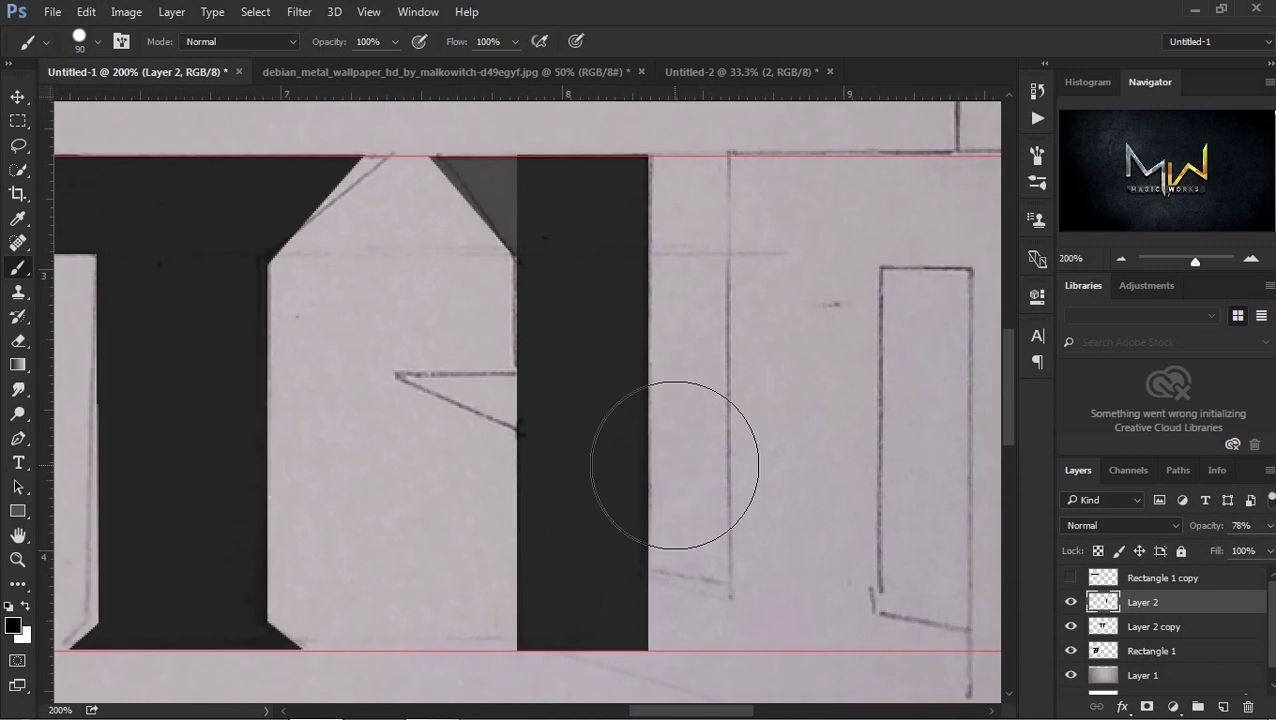
left_click(18, 120)
mouse_move(397, 373)
left_mouse_down()
mouse_move(528, 450)
mouse_move(362, 412)
left_mouse_up()
key("b")
key("ctrl+d")
Step: Delete a triangular Pen selection to cut the arm's slanted pointed edge
key("p")
left_click(388, 367)
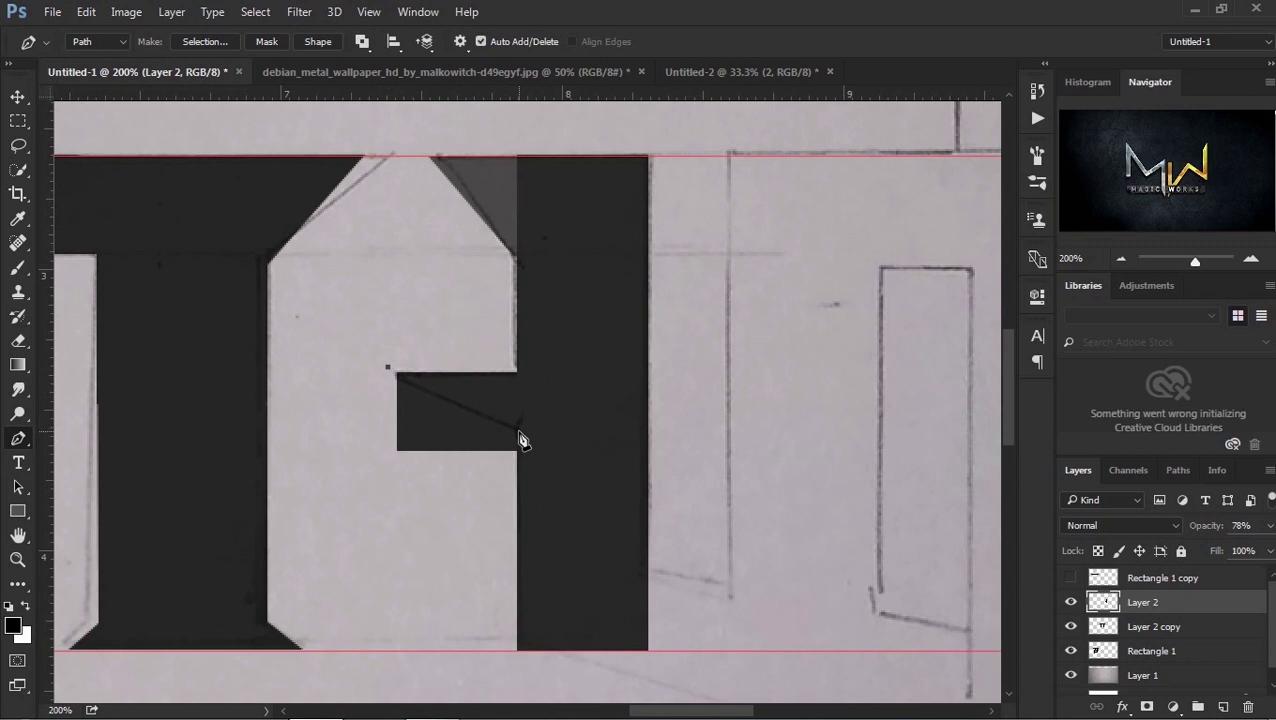
left_click(358, 459)
left_click(388, 367)
right_click(388, 367)
left_click(427, 322)
left_click(745, 192)
key("Delete")
key("ctrl+d")
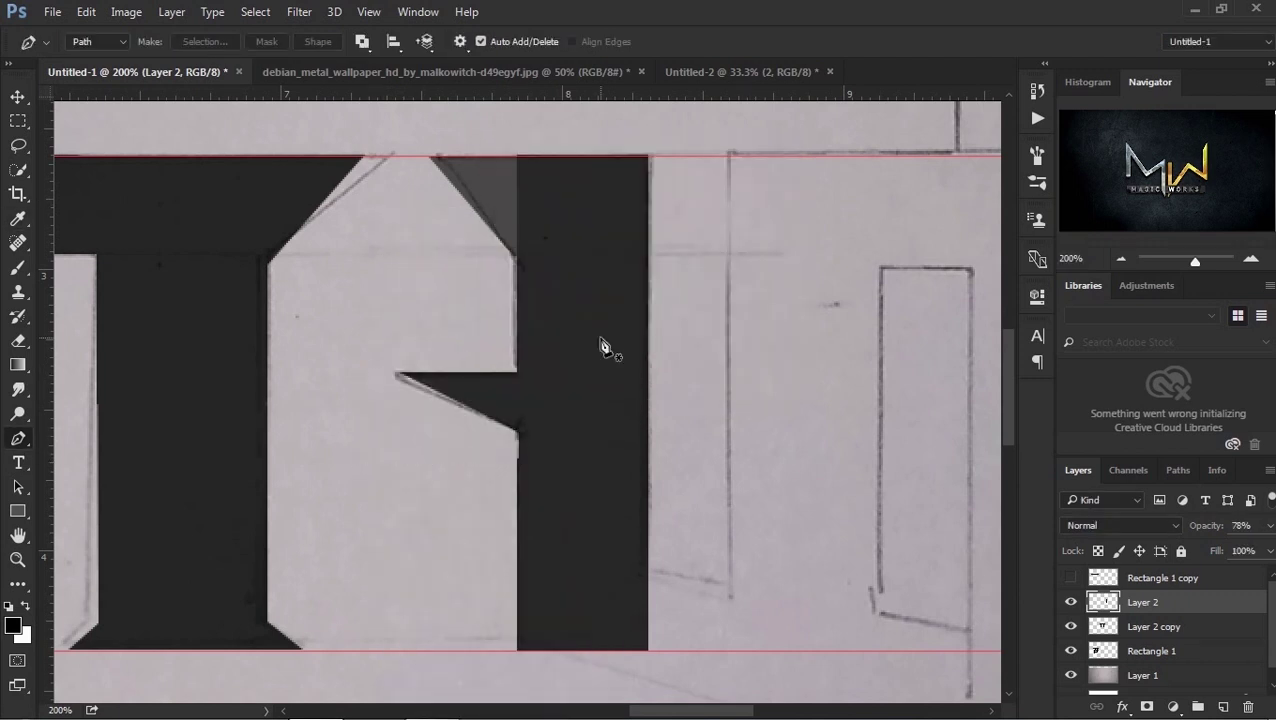
Step: Fill the narrow strip between the arm and the bar black
key("m")
left_click_drag(539, 369, 521, 510)
key("b")
key("ctrl+d")
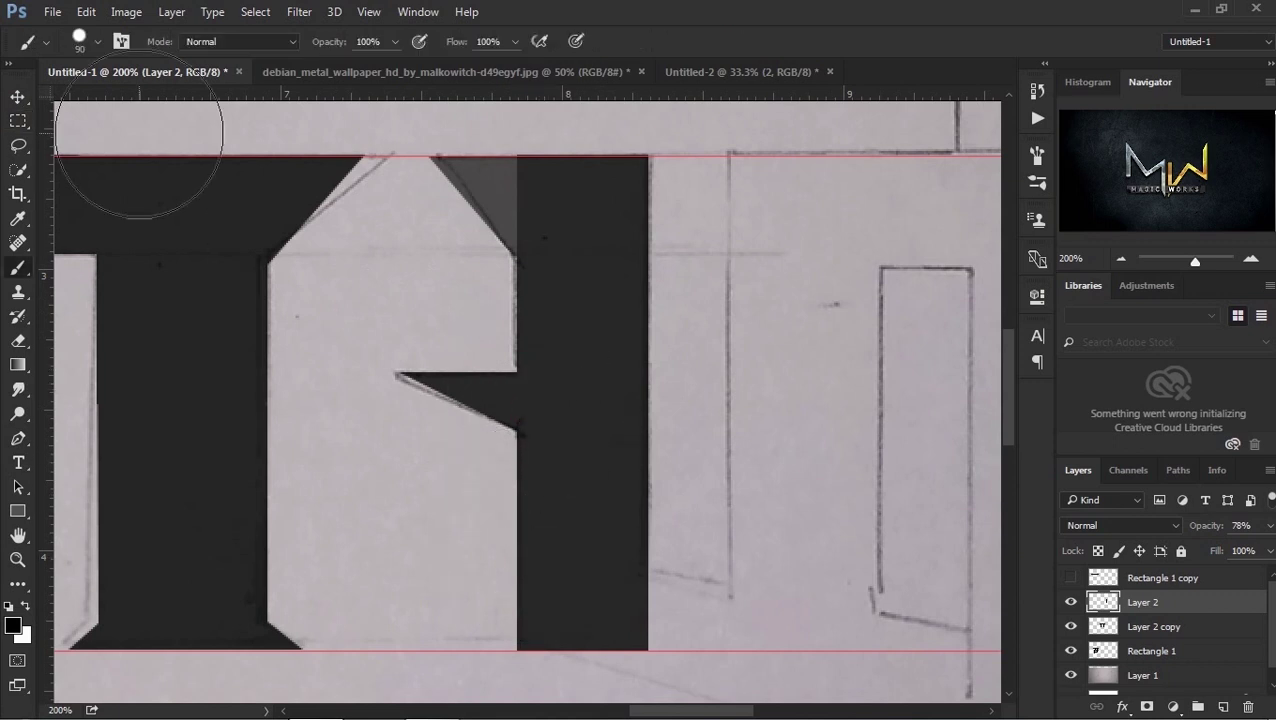
key("m")
left_click_drag(539, 389, 517, 156)
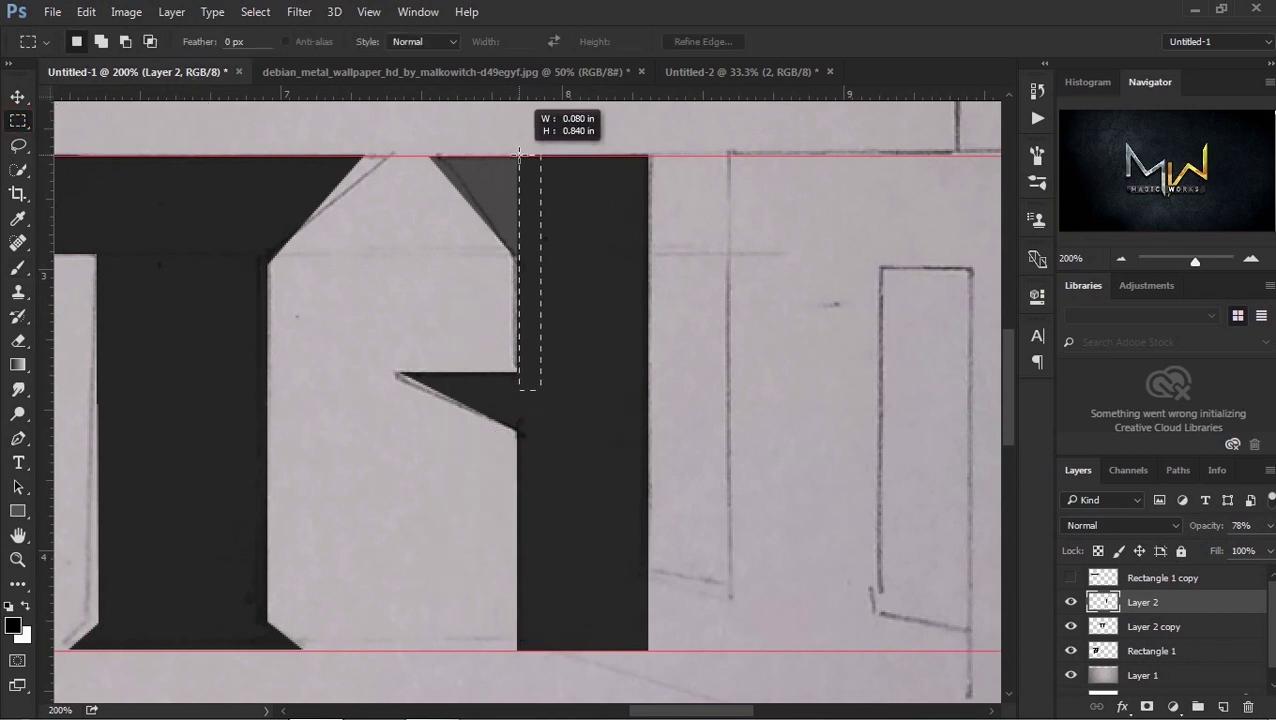
key("b")
key("alt+BackSpace")
key("ctrl+d")
key("v")
mouse_move(664, 401)
left_mouse_down()
mouse_move(467, 385)
mouse_move(469, 315)
left_mouse_up()
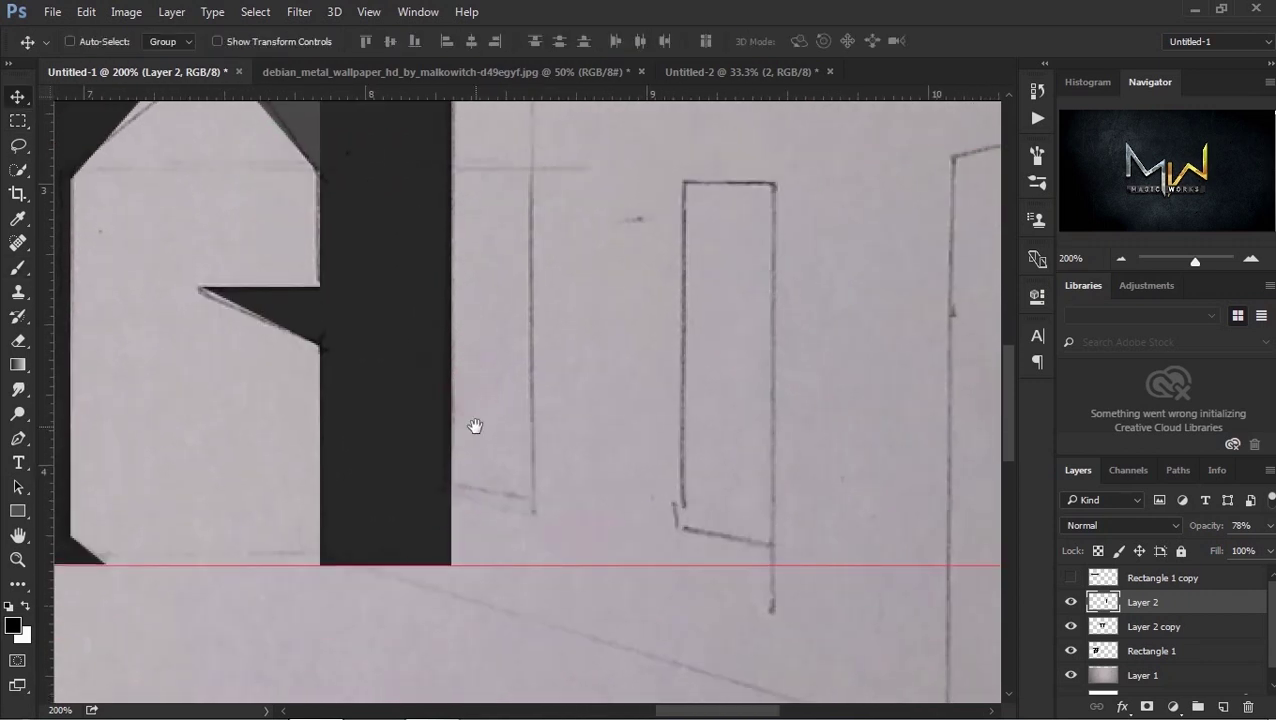
Step: Trace the lower slanted stroke with the Pen and turn it into a selection
left_click_drag(475, 426, 473, 333)
key("p")
left_click(316, 469)
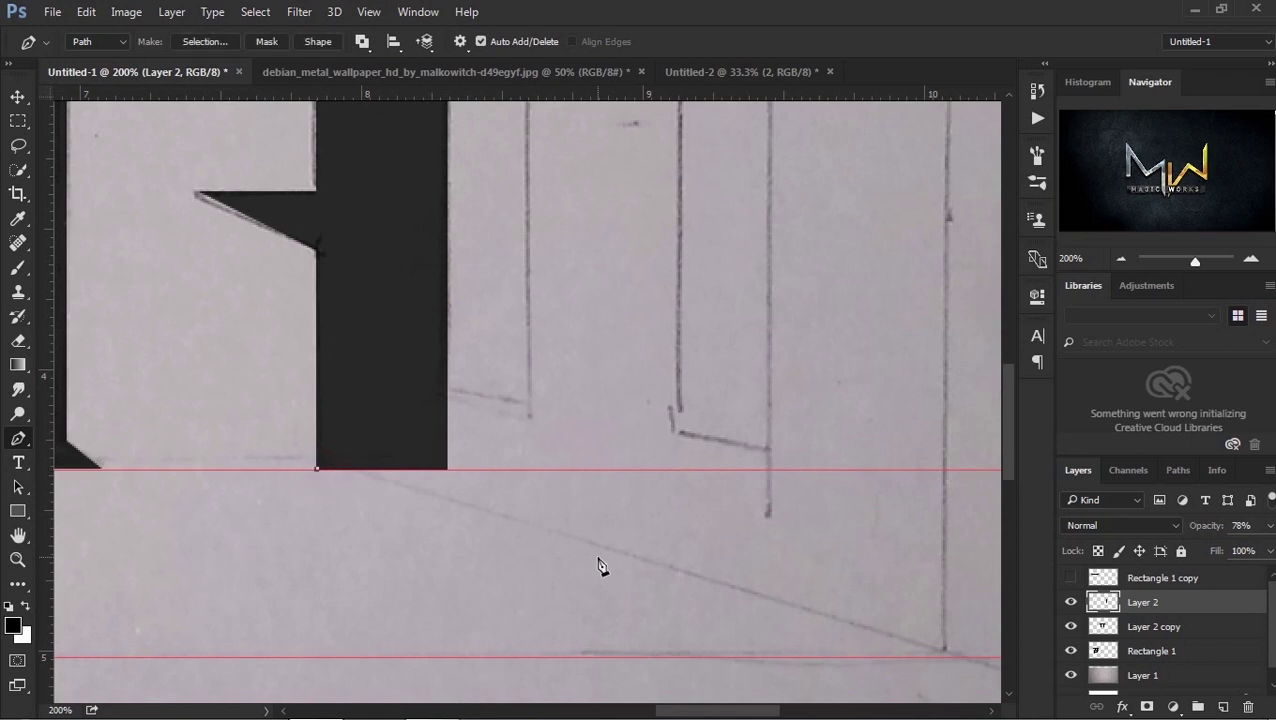
left_click(832, 614)
left_click_drag(840, 398, 822, 604)
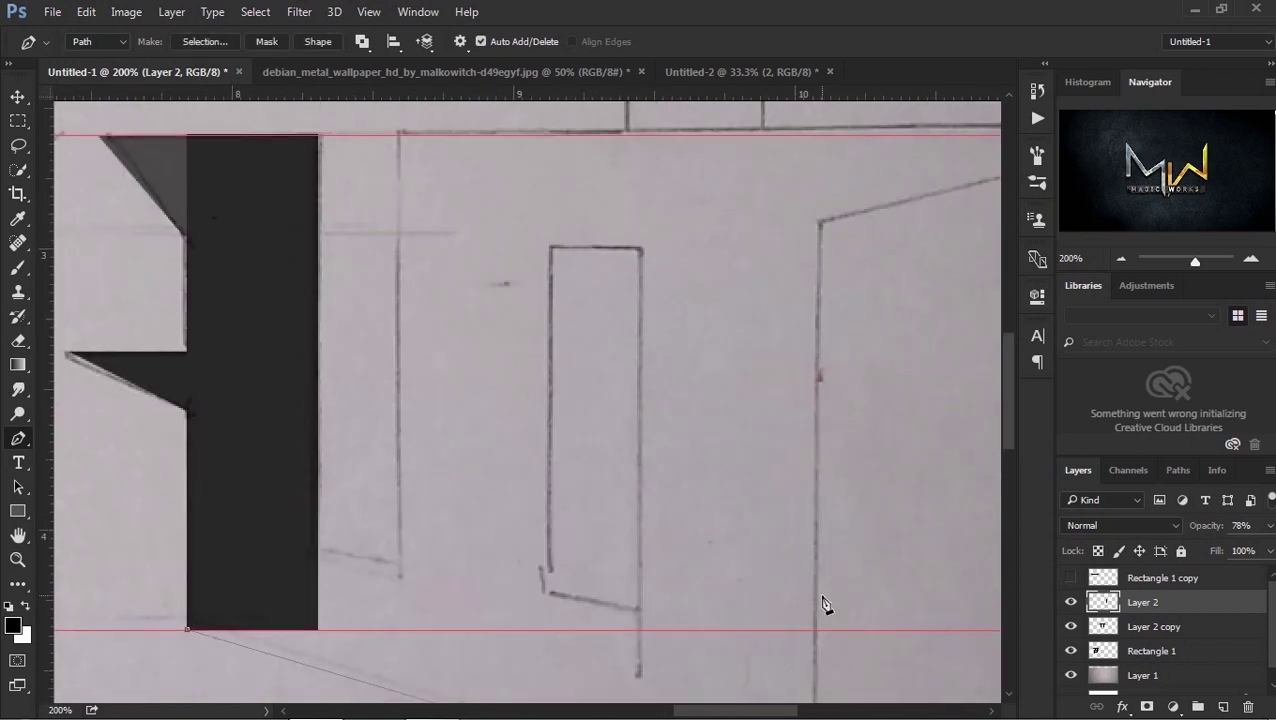
left_click(820, 220)
left_click_drag(820, 222, 768, 176)
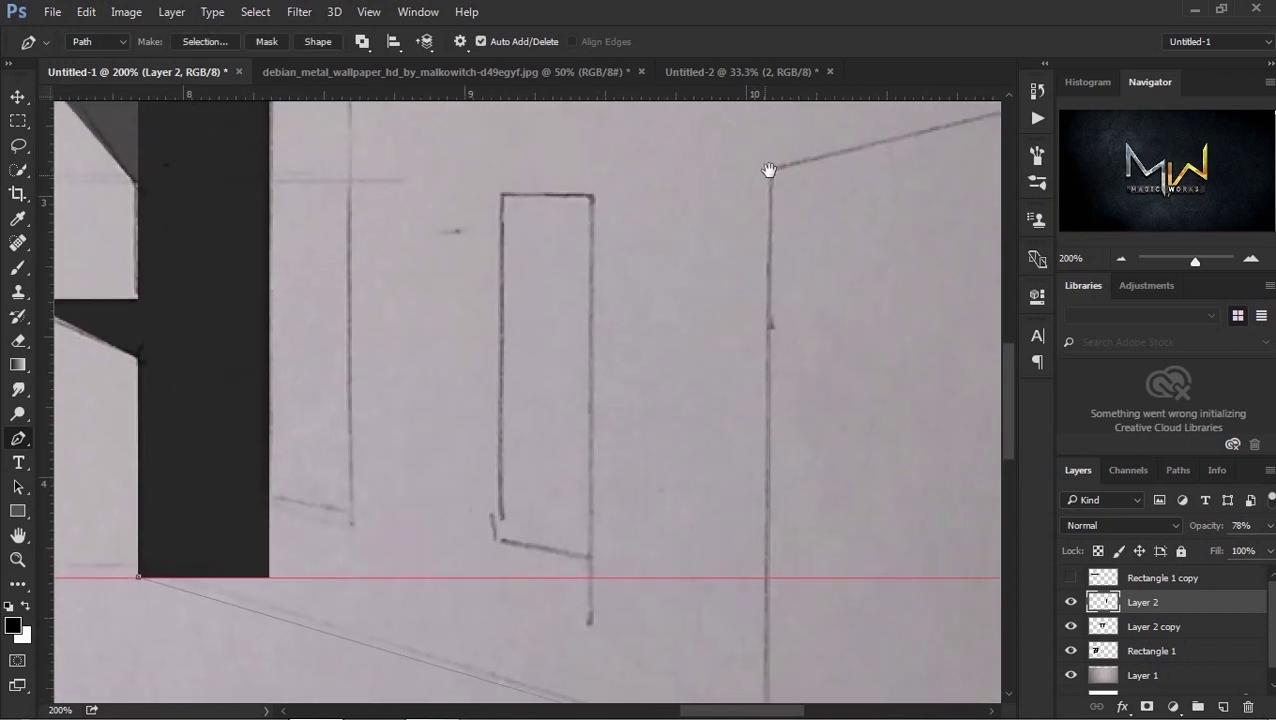
scroll(600, 260, "down", 3)
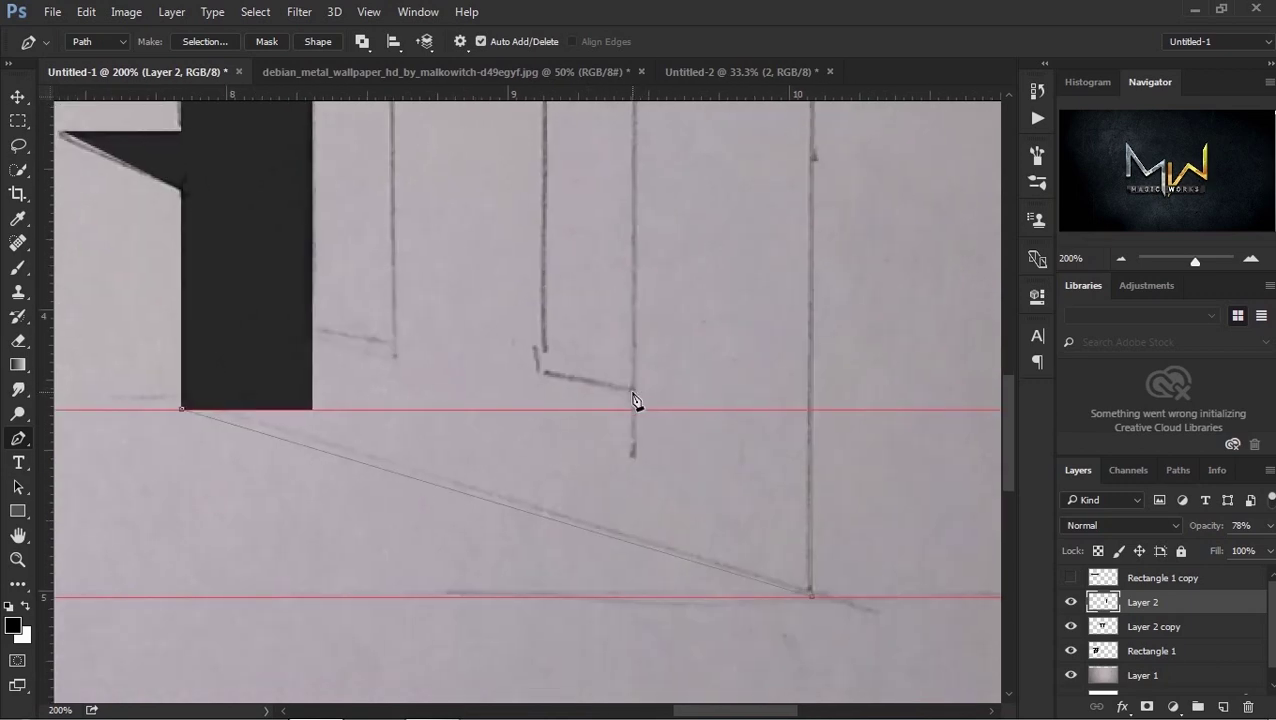
left_click(632, 392)
left_click(184, 411)
right_click(285, 386)
left_click(350, 324)
left_click(741, 194)
Step: Brush the slanted base selection dark
key("b")
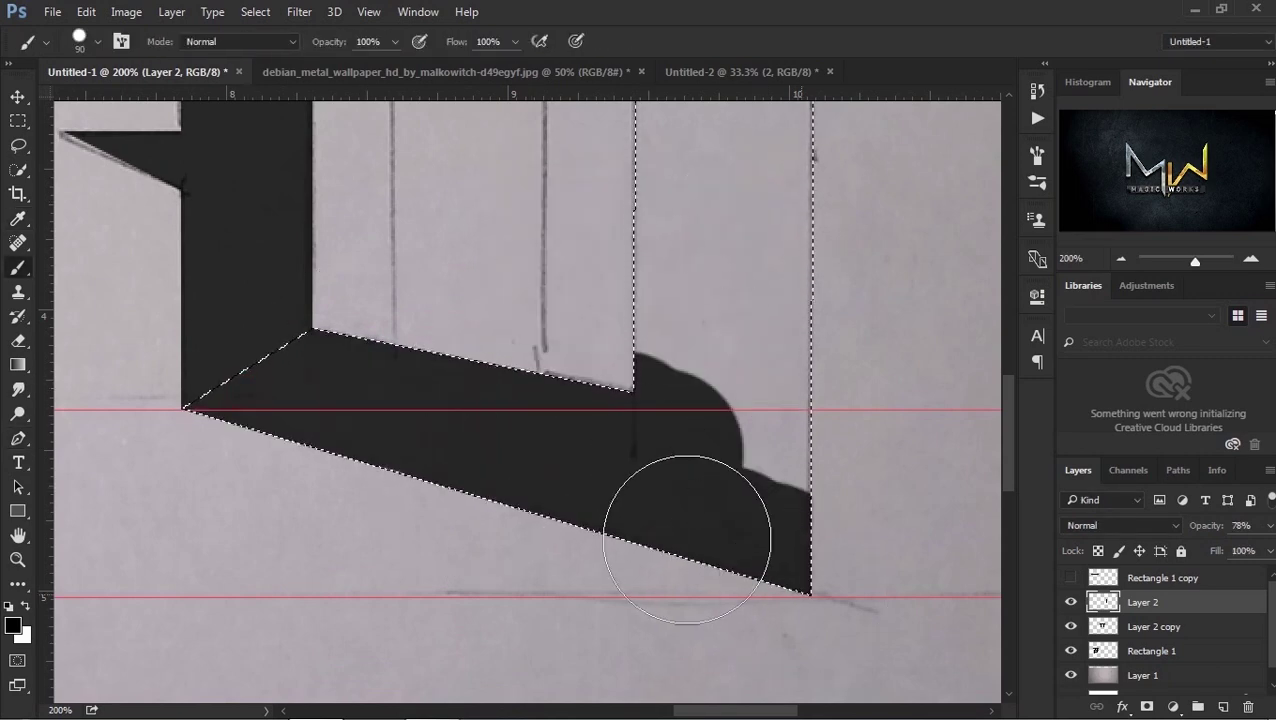
left_click_drag(416, 390, 741, 276)
scroll(745, 330, "up", 2)
left_click_drag(749, 379, 686, 130)
key("ctrl+d")
Step: Brush a tall strip between the upright stems dark and enlarge the brush to 100
left_click_drag(670, 338, 715, 430)
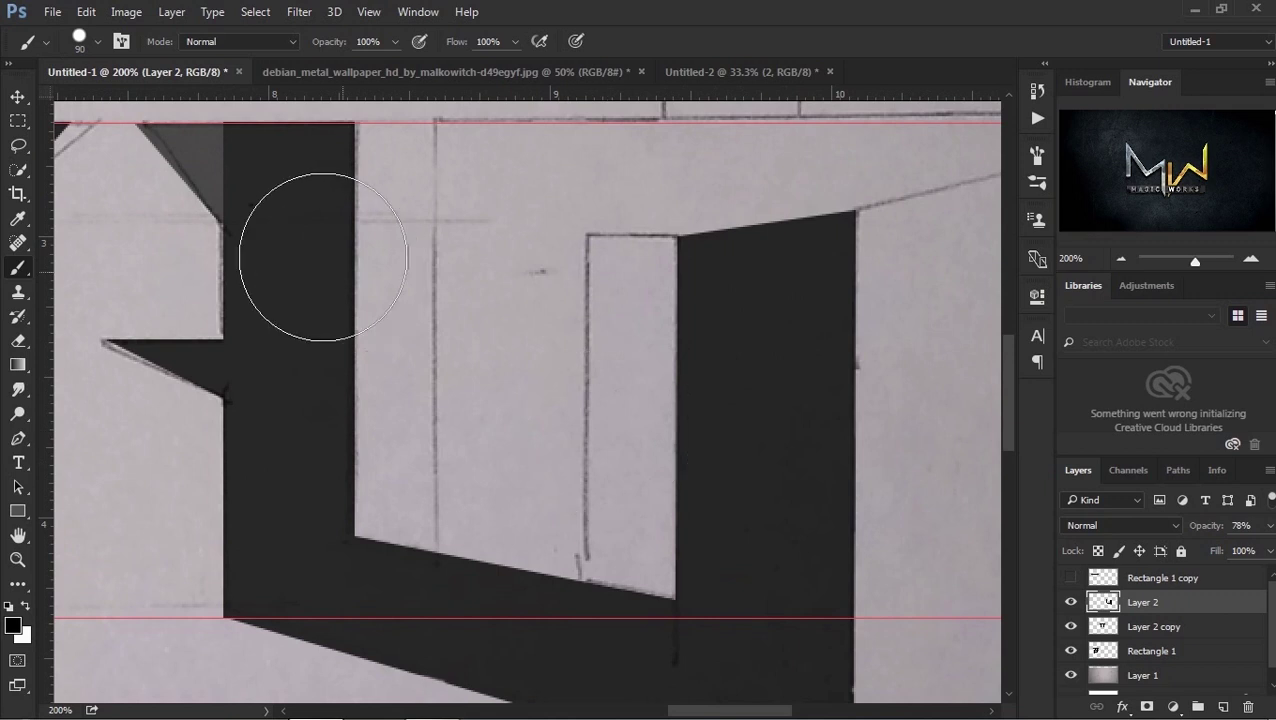
left_click(18, 120)
mouse_move(434, 120)
left_mouse_down()
mouse_move(462, 374)
mouse_move(587, 601)
left_mouse_up()
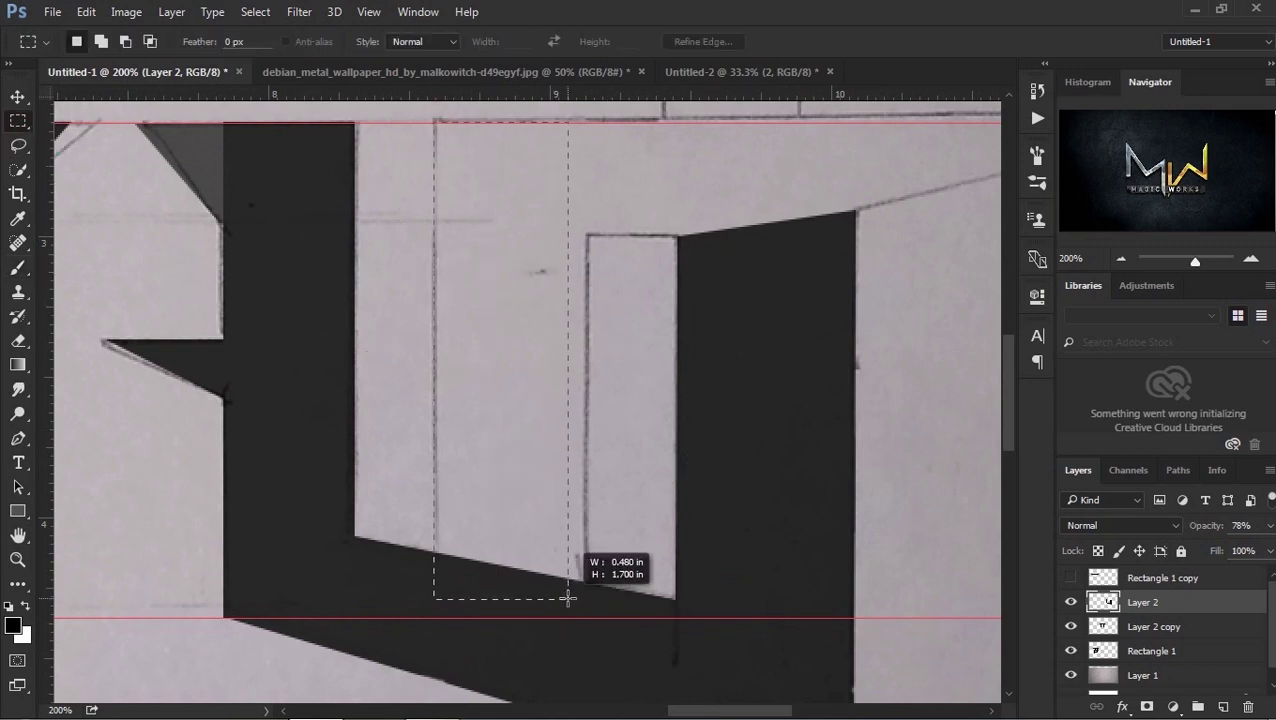
left_click_drag(587, 601, 586, 601)
key("b")
mouse_move(510, 410)
left_mouse_down()
mouse_move(427, 396)
mouse_move(547, 384)
left_mouse_up()
key("ctrl+d")
key("bracketright")
mouse_move(786, 306)
left_mouse_down()
mouse_move(498, 421)
mouse_move(451, 418)
left_mouse_up()
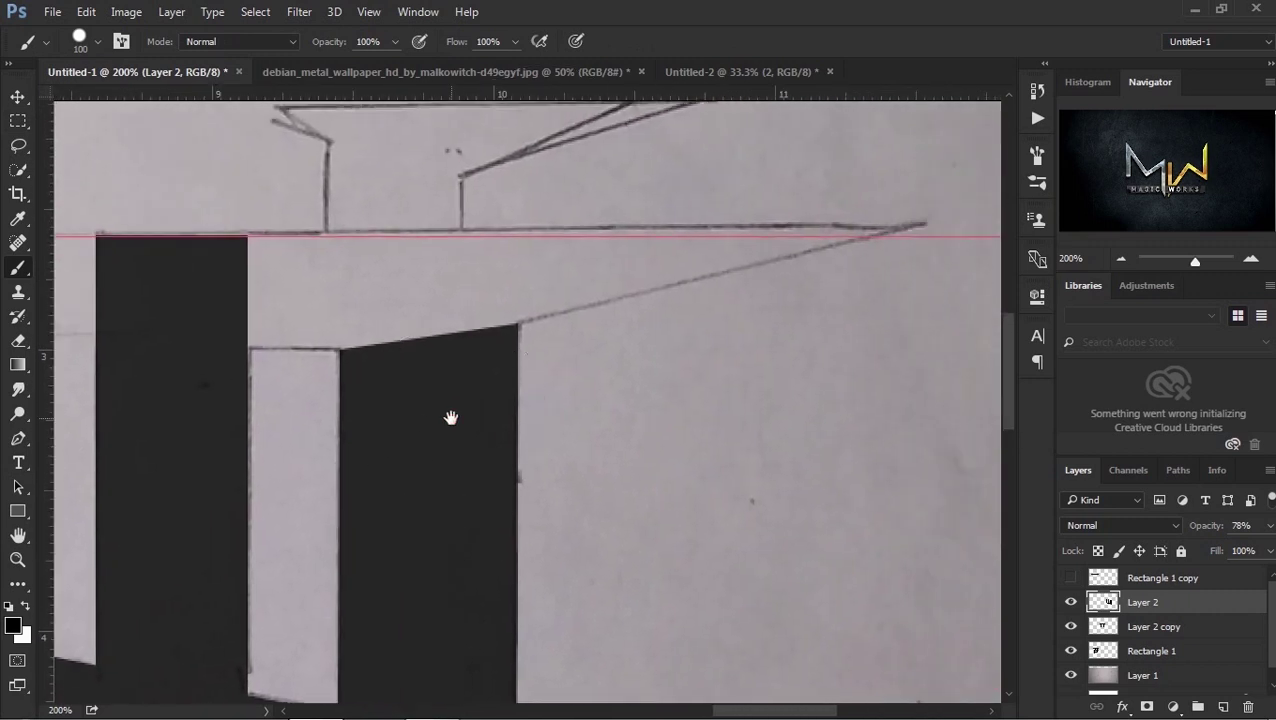
Step: Paint a dark band along the letter's top edge
left_click(17, 119)
left_click_drag(101, 237, 969, 348)
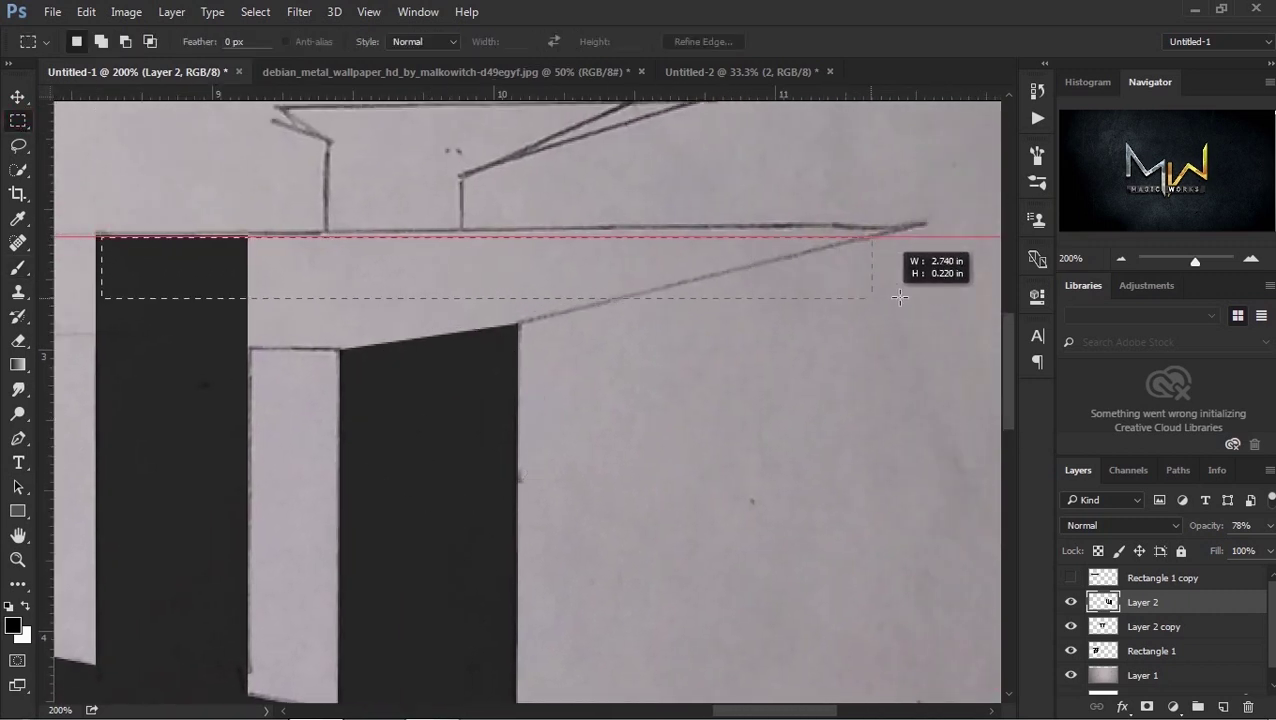
key("b")
left_click_drag(140, 290, 507, 299)
Step: Delete the excess lower part of the dark top band
key("p")
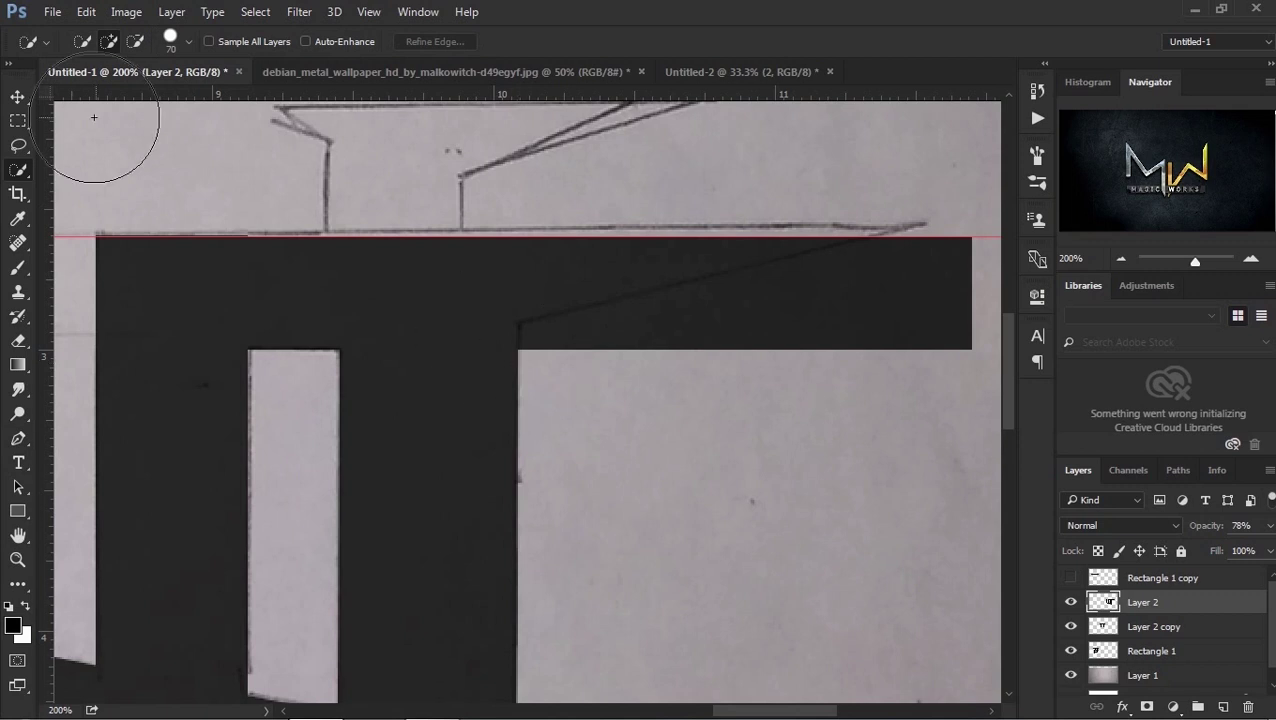
left_click(18, 120)
left_click_drag(530, 333, 604, 518)
left_click(968, 435)
left_click_drag(968, 433, 517, 321)
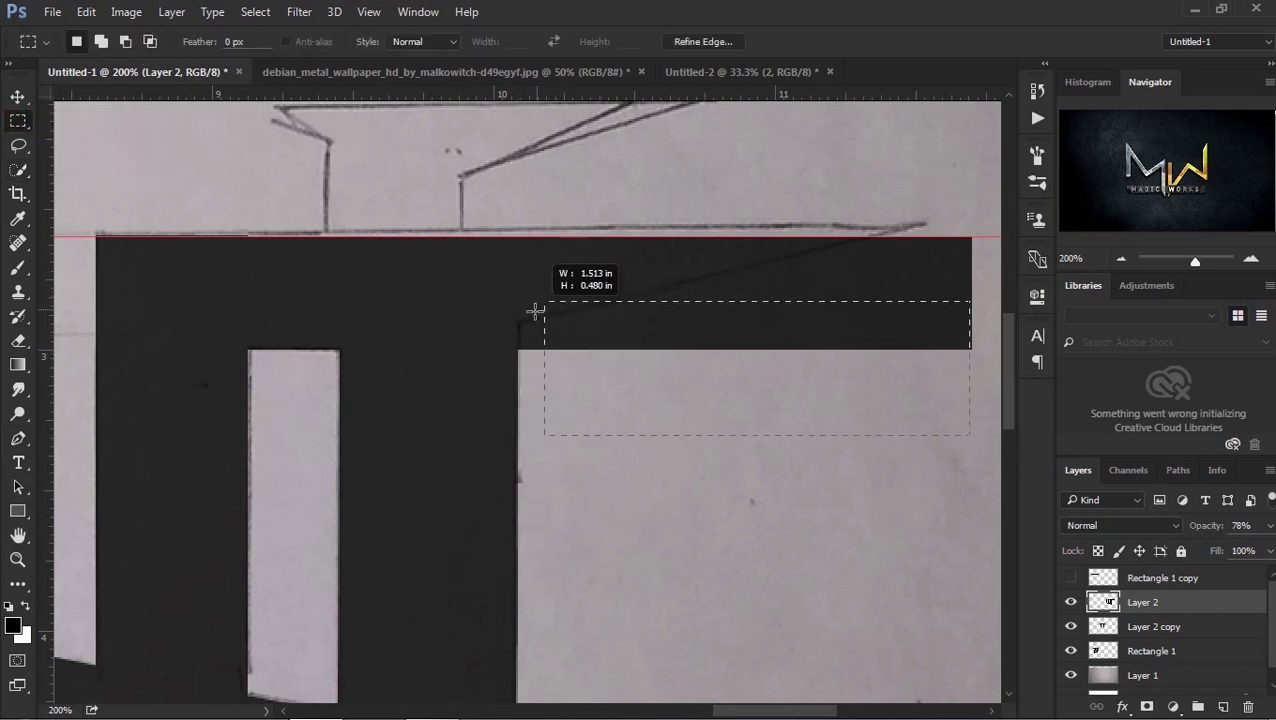
key("Delete")
key("ctrl+d")
Step: Pen-trace the tapered wedge at the bar's right end and fill it dark
key("p")
left_click(517, 322)
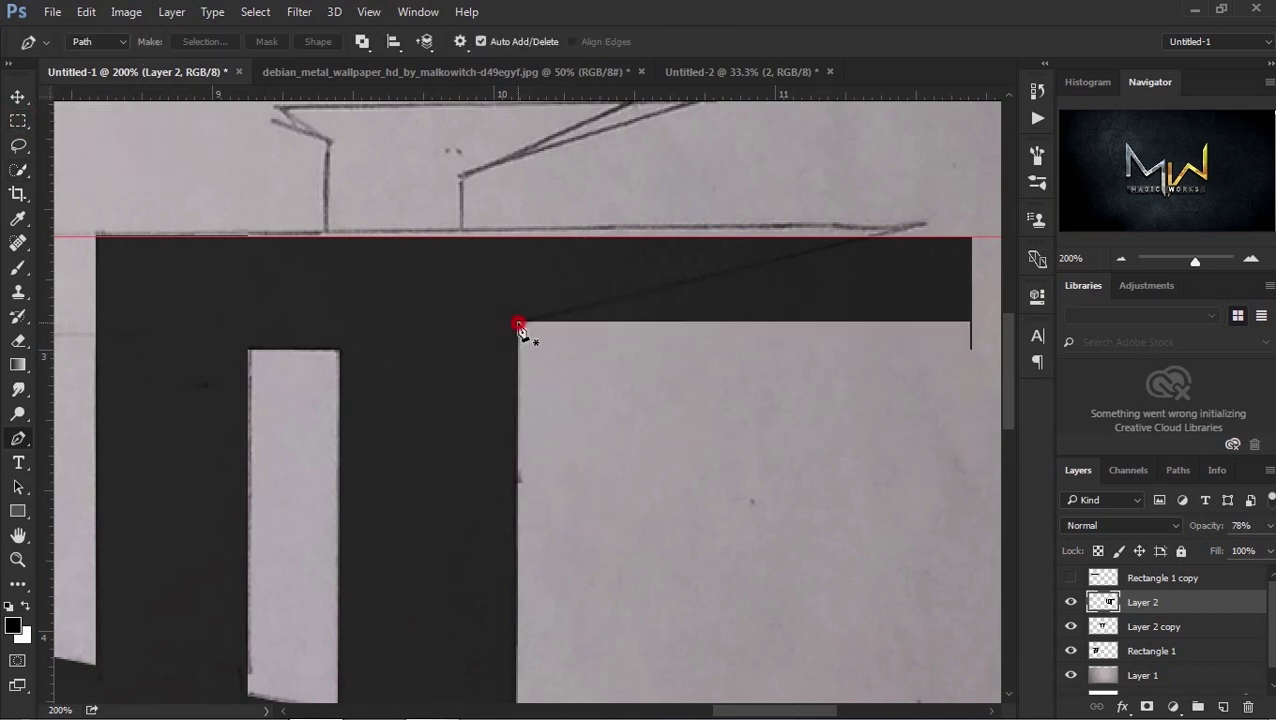
left_click(925, 239)
left_click_drag(925, 239, 944, 204)
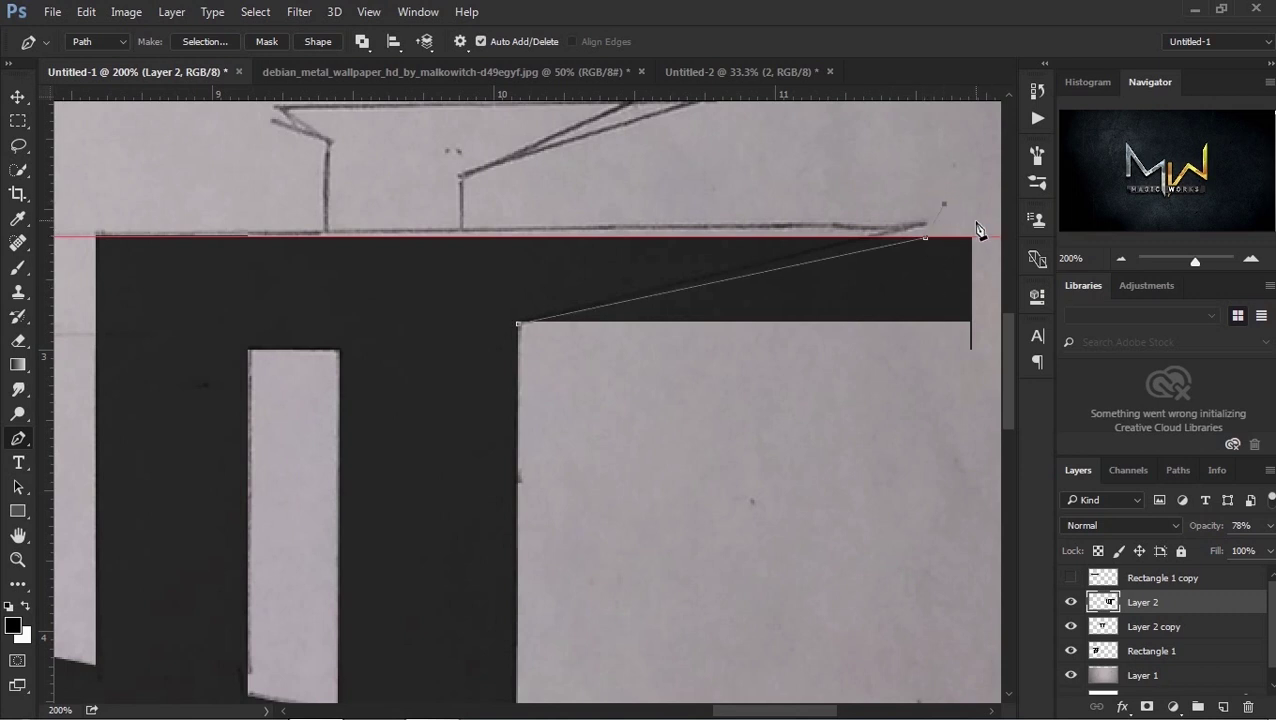
left_click(955, 427)
left_click(517, 322)
right_click(570, 232)
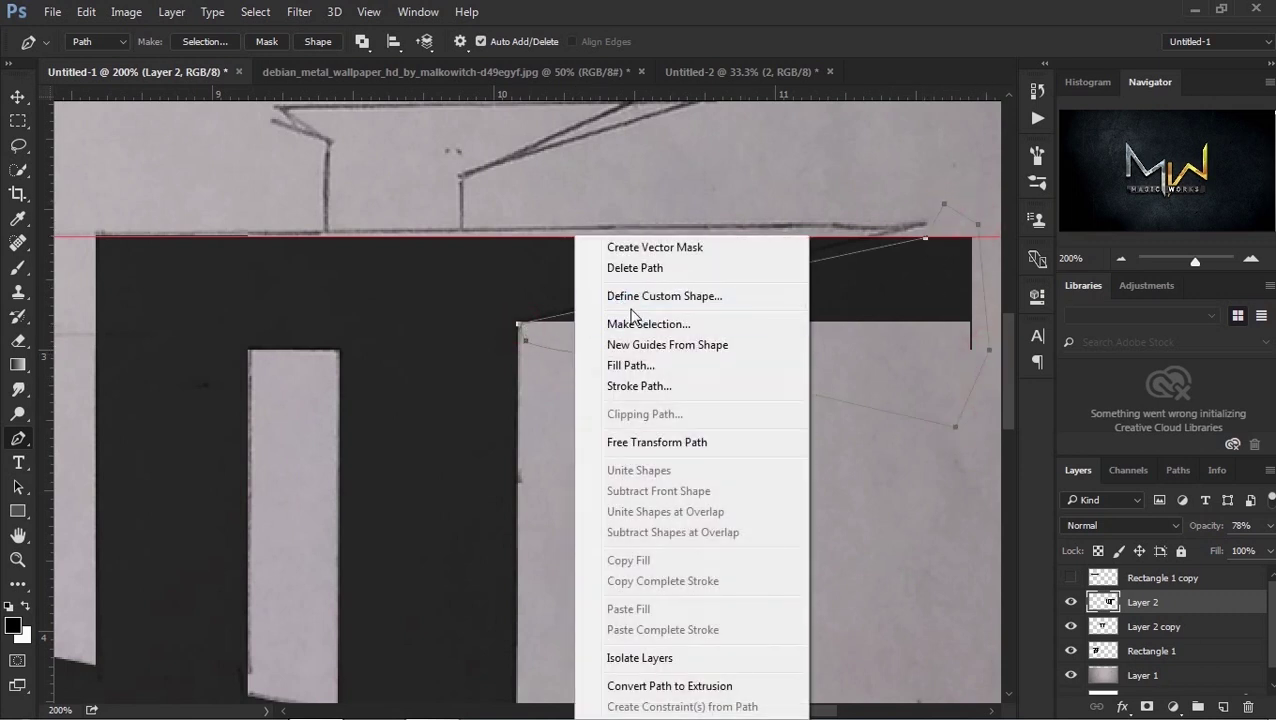
left_click(650, 322)
left_click(765, 195)
key("alt+BackSpace")
key("ctrl+d")
left_click_drag(763, 190, 772, 326)
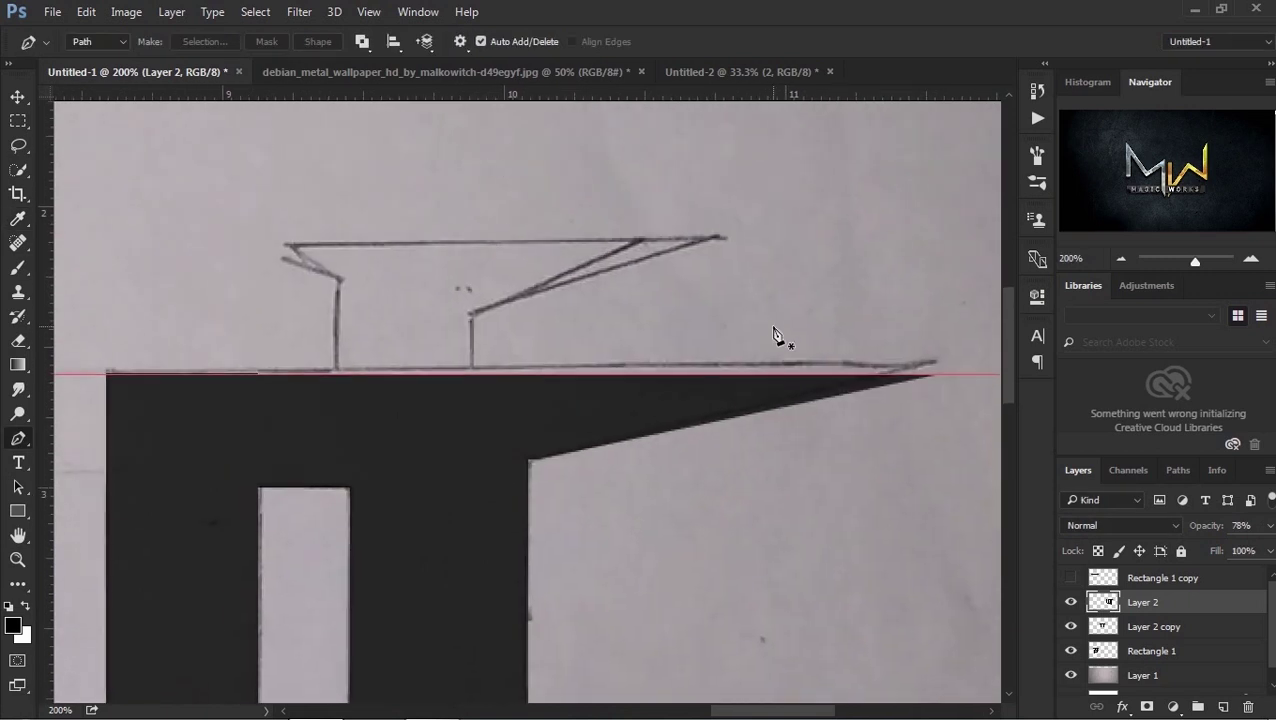
left_click(18, 120)
Step: Paint the raised mark's vertical stem and horizontal bar dark
left_click_drag(335, 244, 471, 422)
key("b")
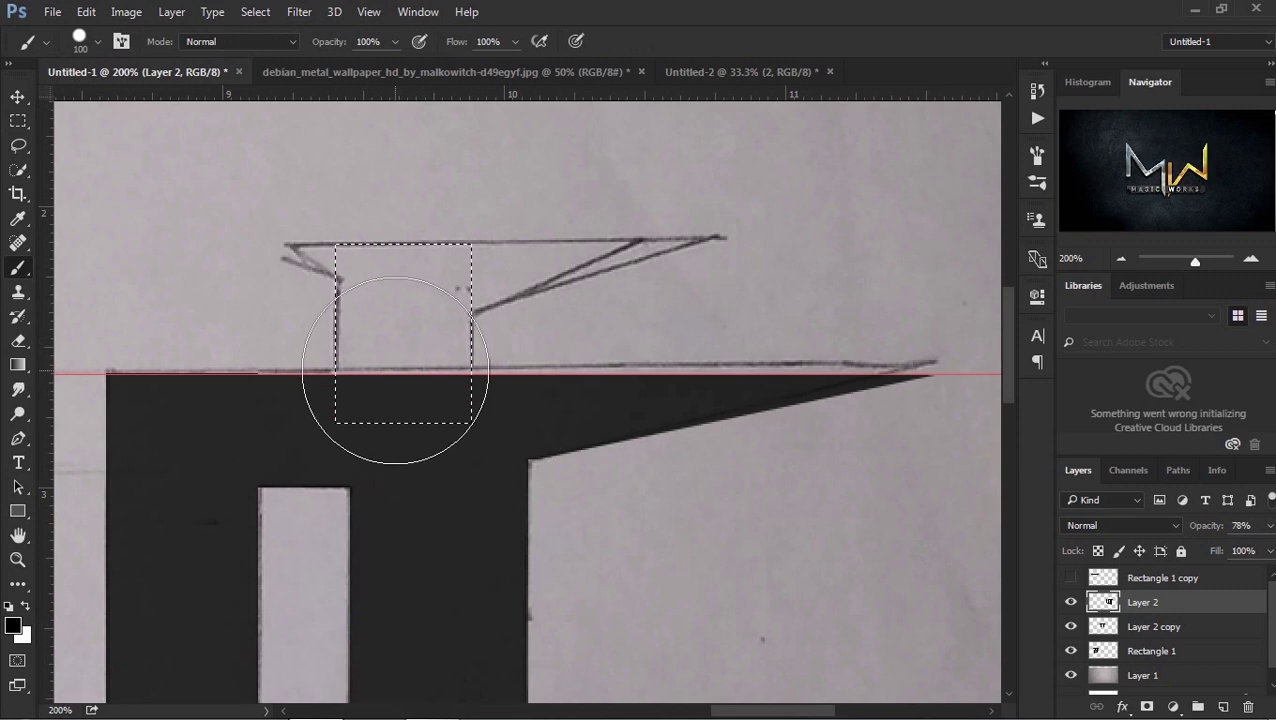
left_click_drag(393, 399, 347, 402)
key("ctrl+d")
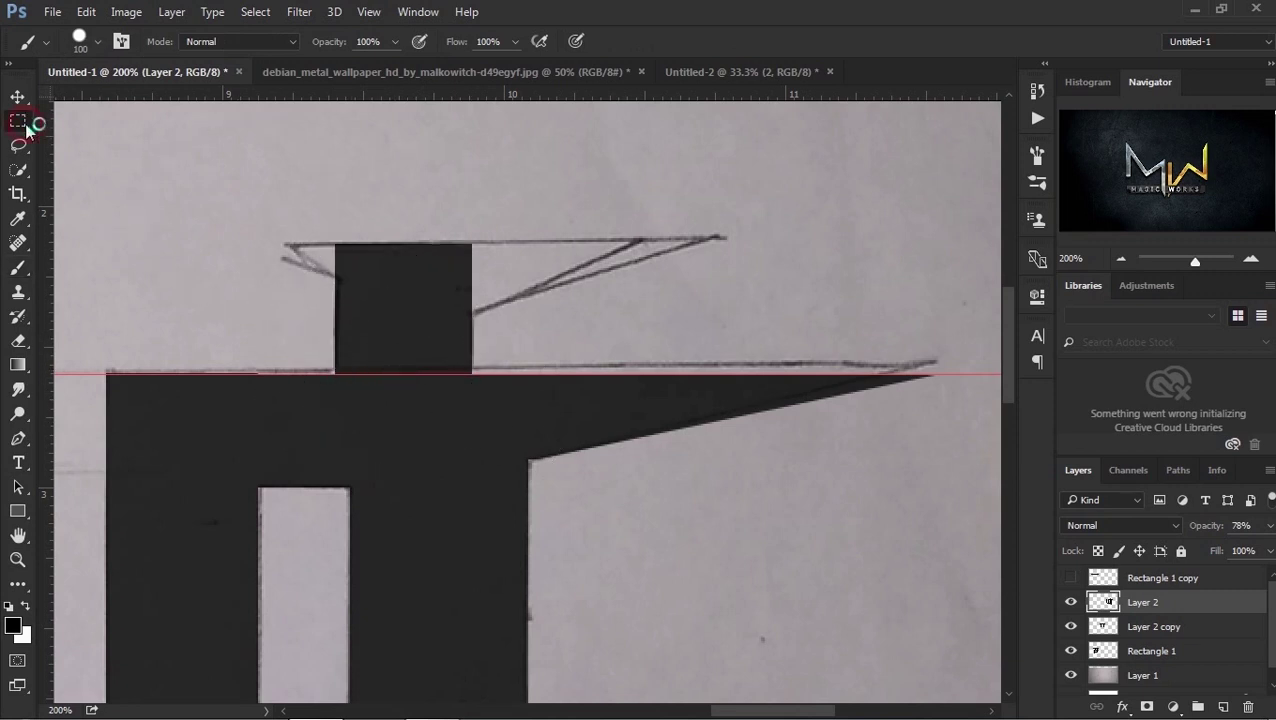
left_click(22, 122)
left_click_drag(287, 245, 815, 313)
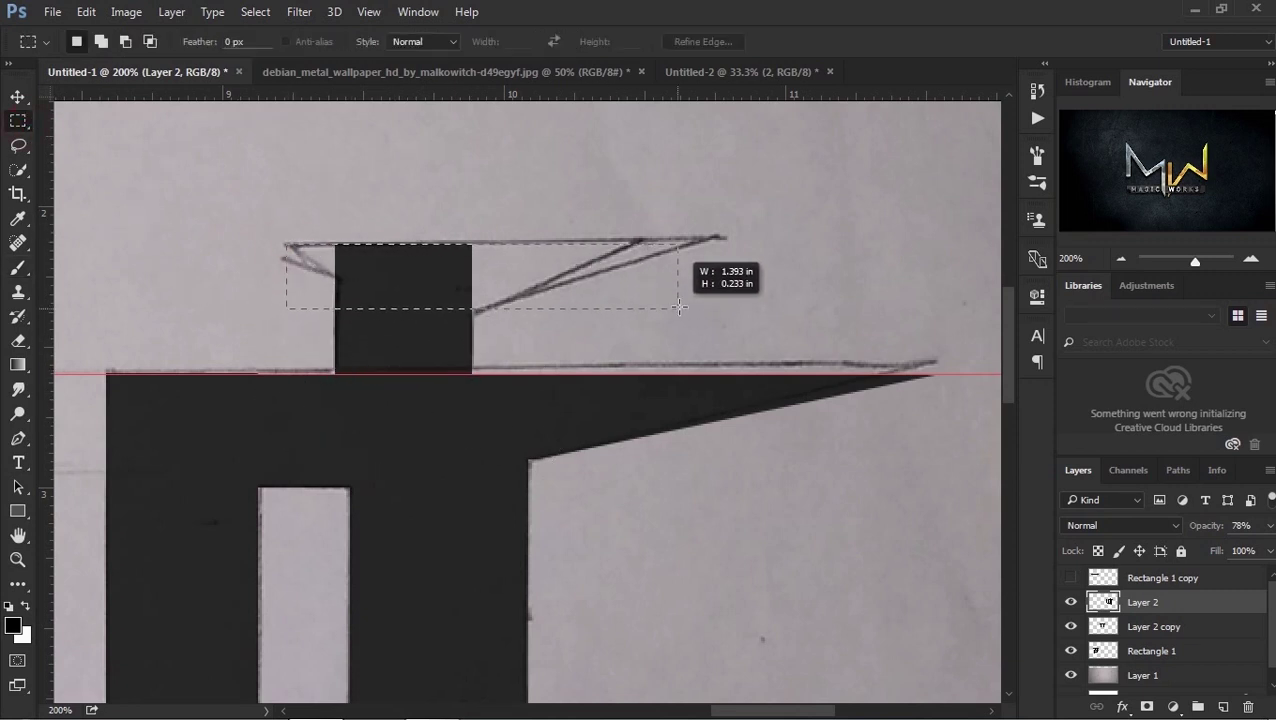
key("b")
mouse_move(330, 278)
left_mouse_down()
mouse_move(607, 226)
mouse_move(832, 304)
left_mouse_up()
key("ctrl+d")
Step: Delete the bar corner sticking out left of the stem
key("p")
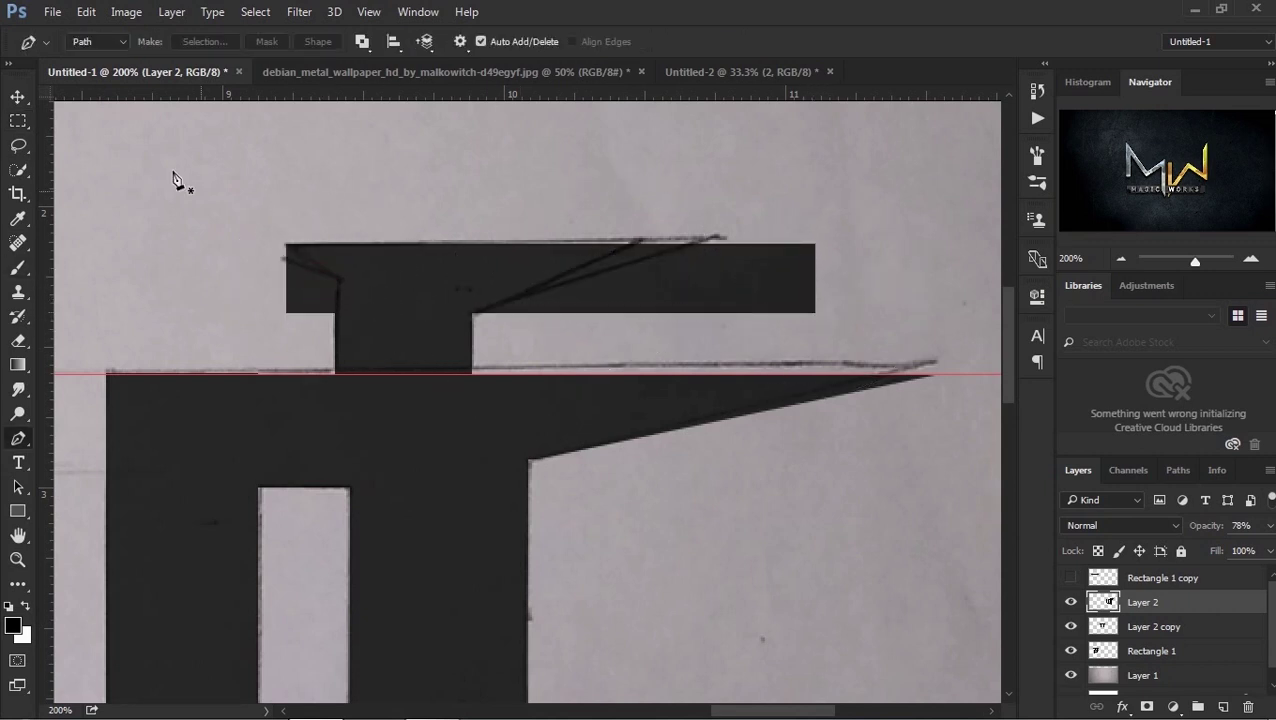
key("m")
left_click_drag(259, 276, 335, 337)
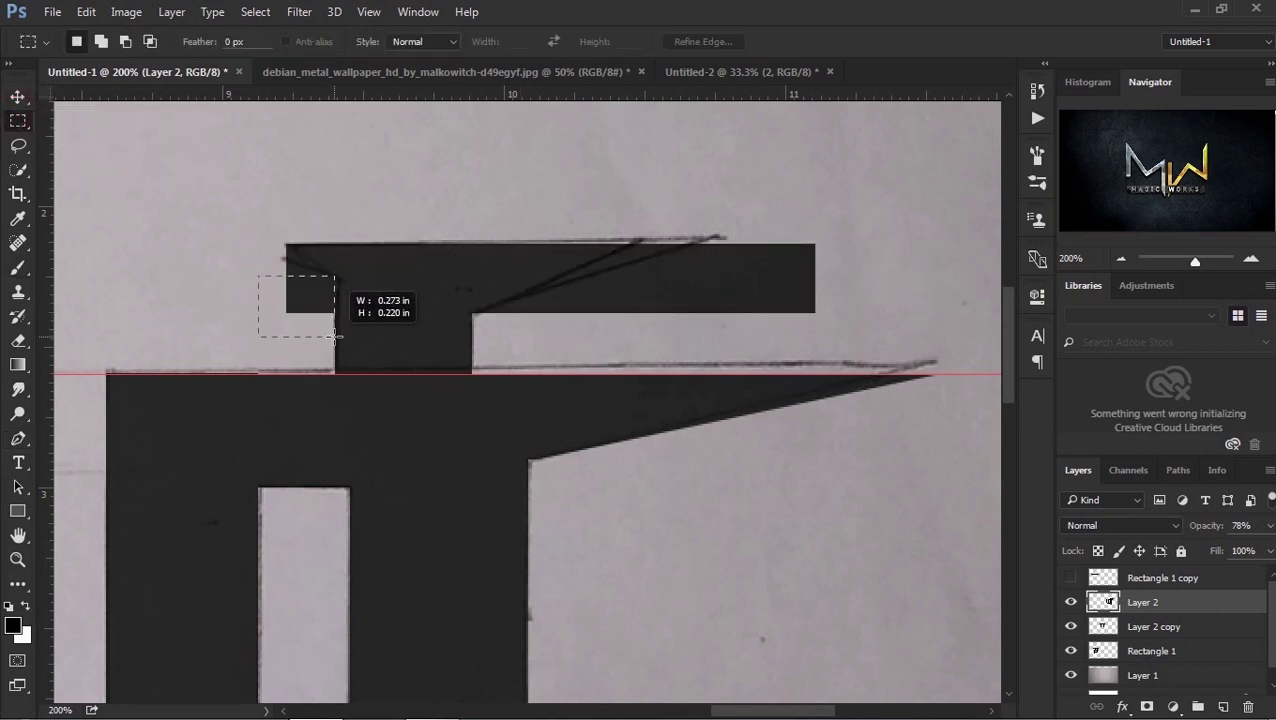
key("Delete")
key("ctrl+d")
Step: Trace the slanted left tip with the Pen and make it a selection
key("p")
left_click(277, 235)
left_click(249, 324)
right_click(325, 285)
left_click(400, 322)
left_click(722, 197)
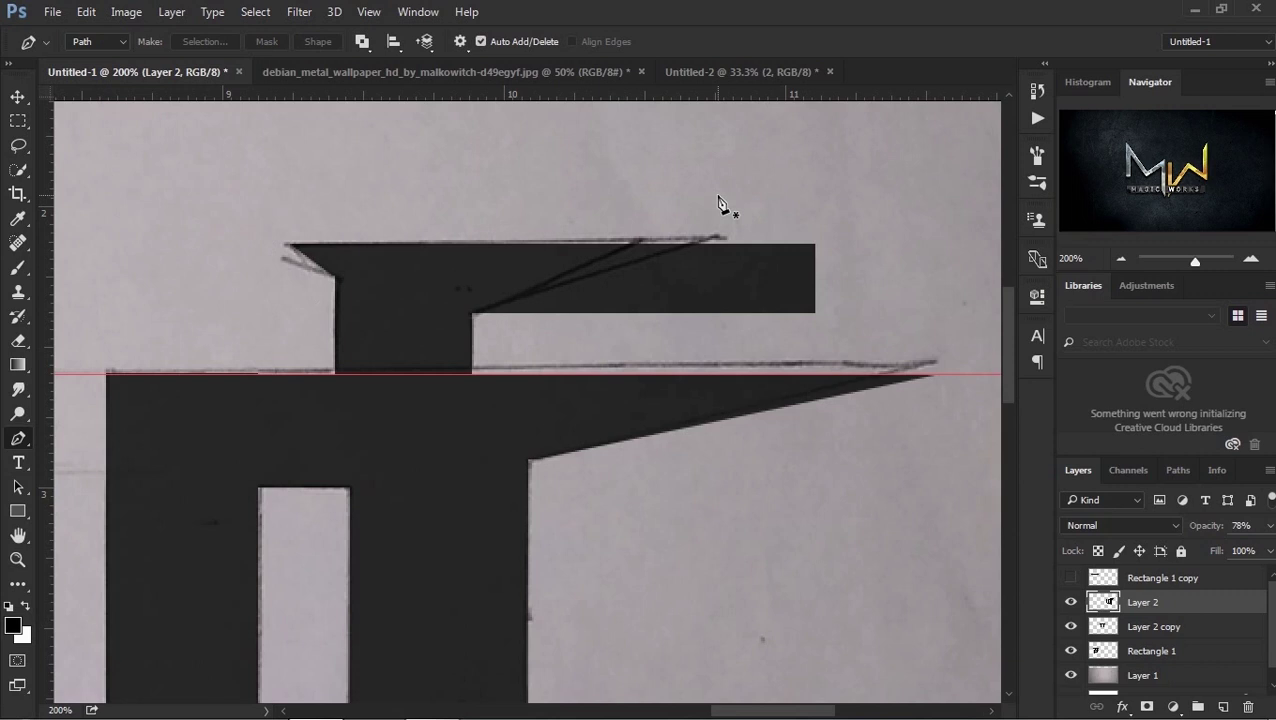
Step: Outline the area from the stem to the bar's right tip and delete it
left_click_drag(718, 200, 659, 204)
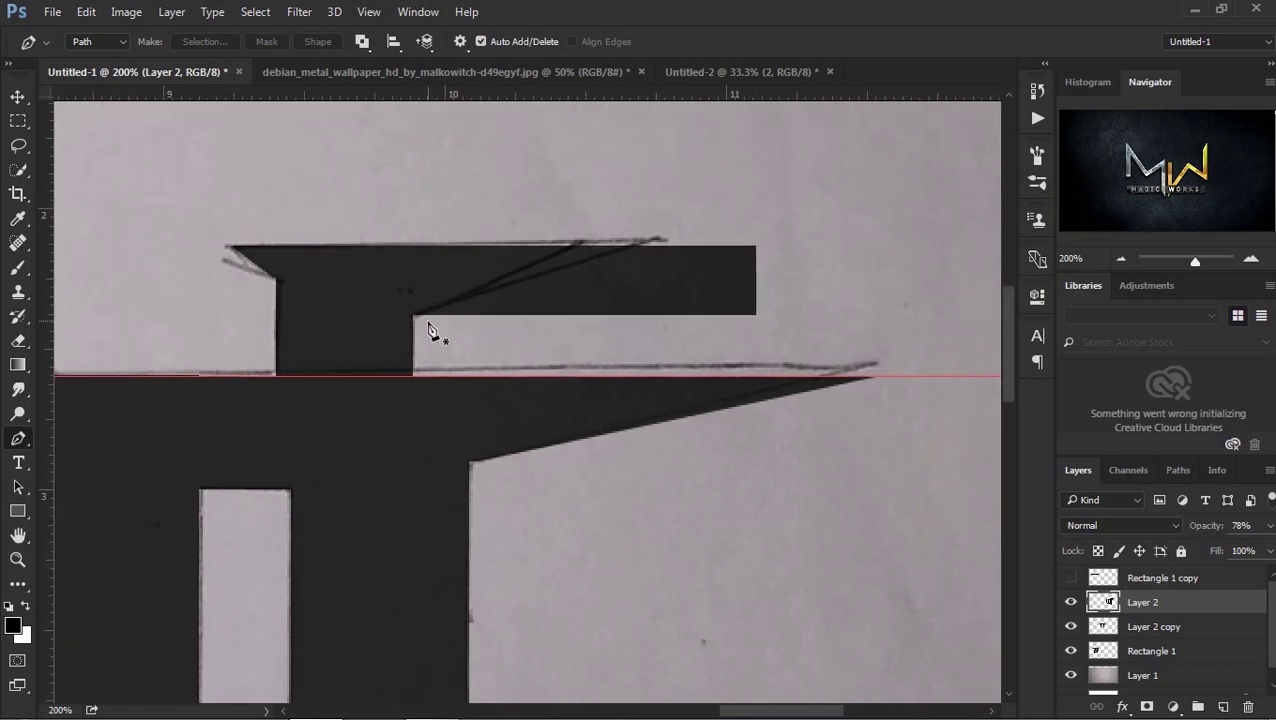
left_click(413, 316)
left_click(679, 233)
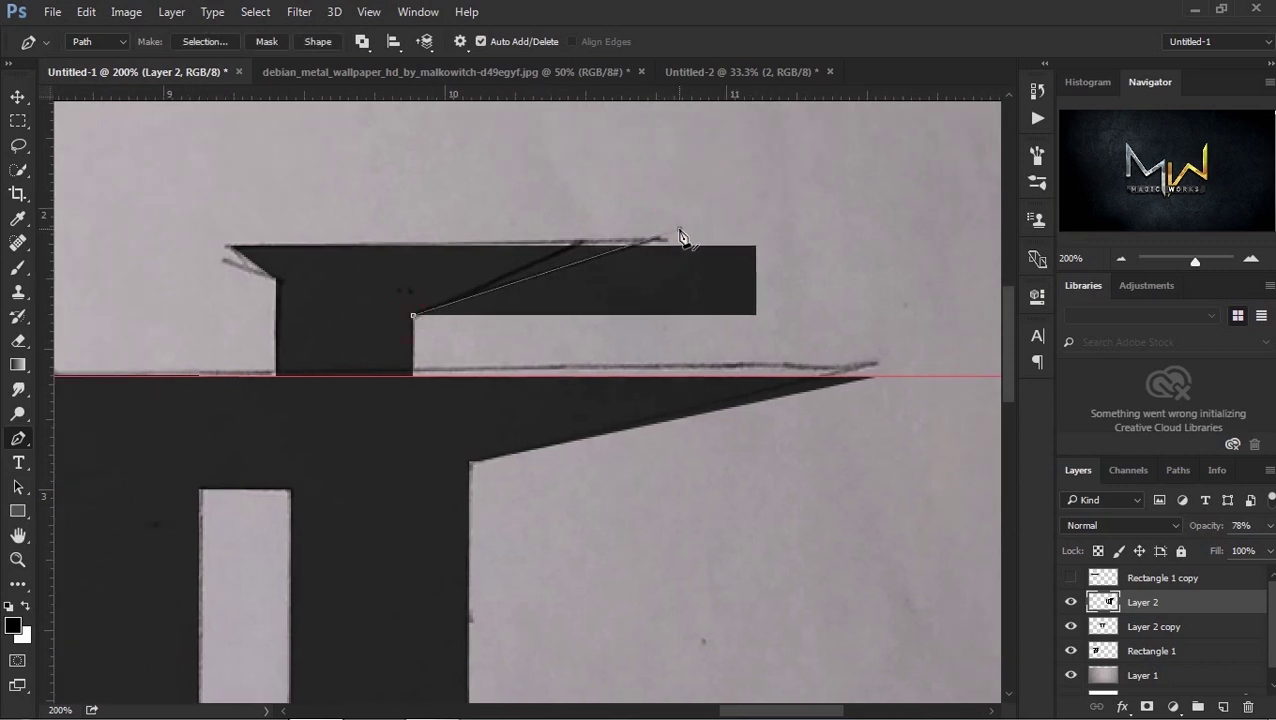
left_click(795, 333)
left_click(558, 344)
left_click(449, 356)
left_click(415, 318)
right_click(416, 320)
left_click(530, 323)
left_click(746, 194)
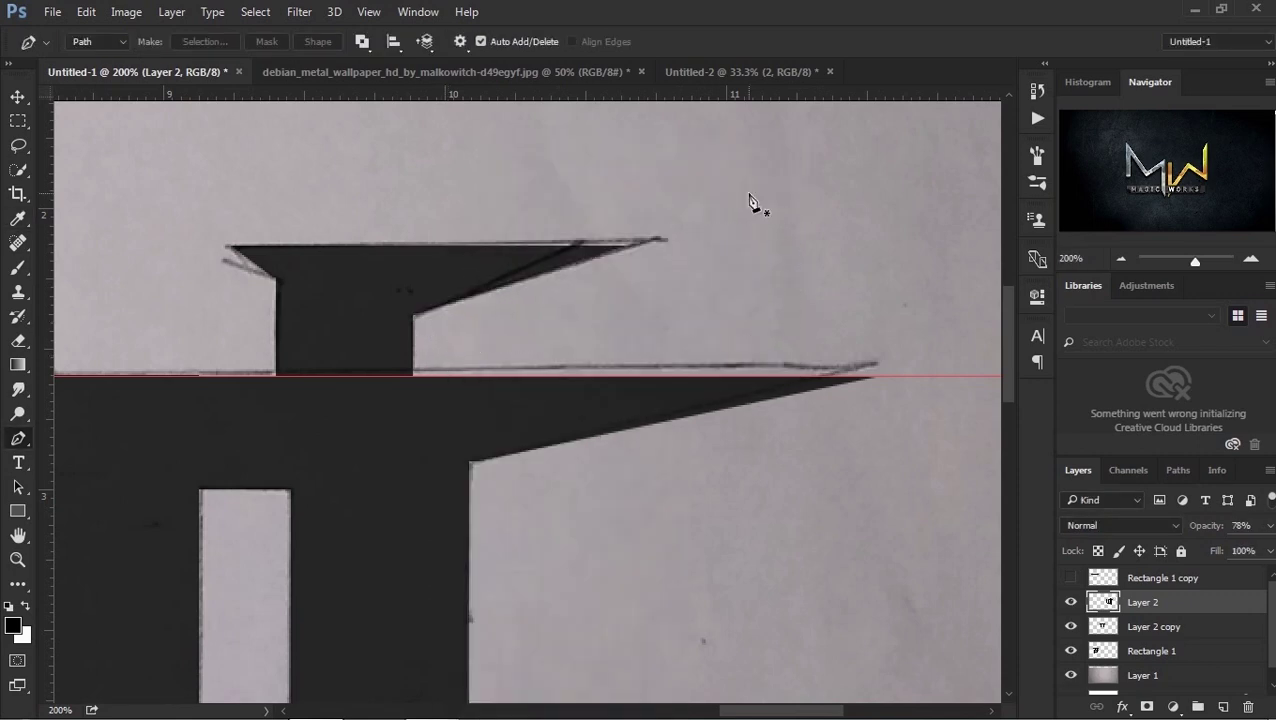
key("Delete")
key("ctrl+d")
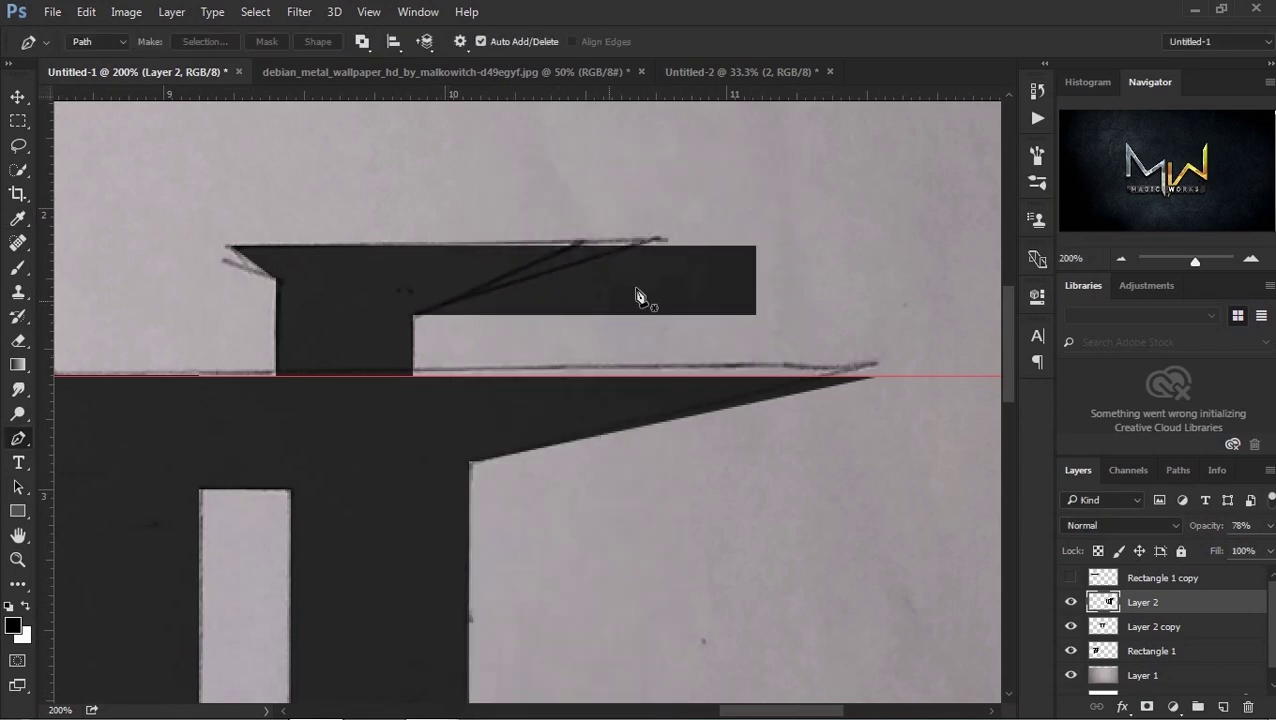
Step: Trace the area under the slanted right tip and fill it to shape the tip
left_click(411, 318)
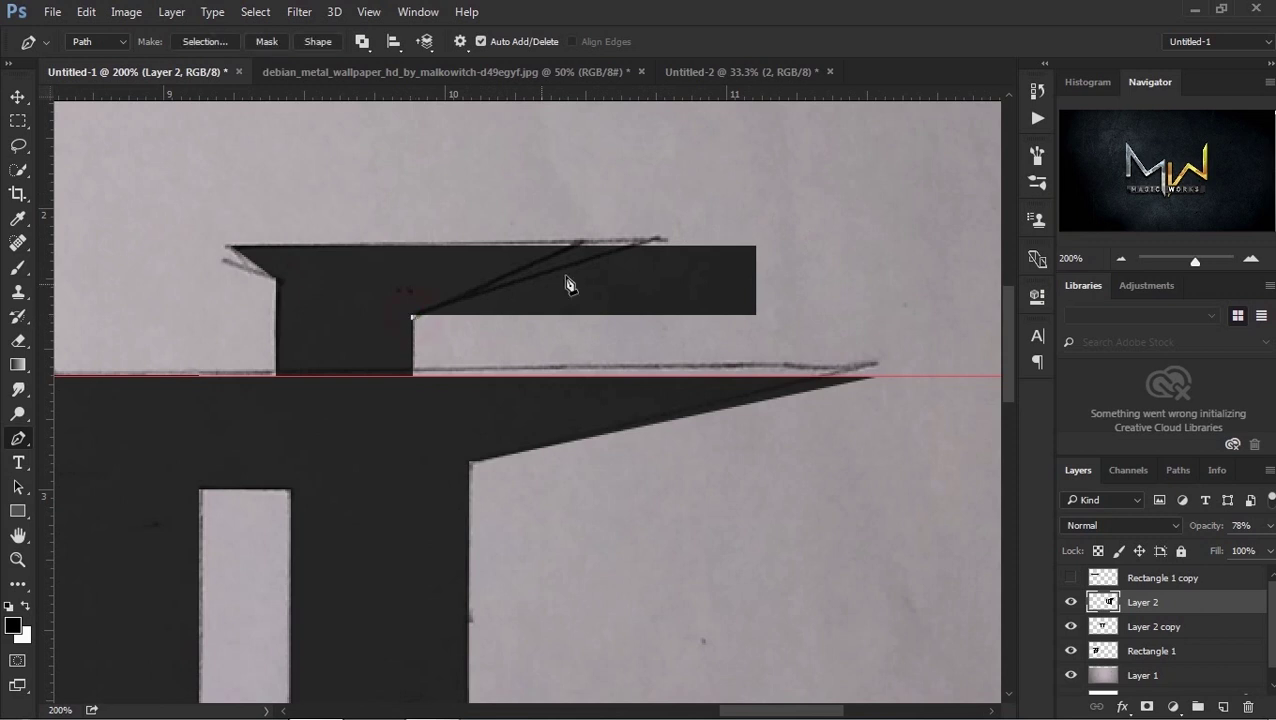
left_click(765, 243)
left_click(544, 344)
left_click(428, 338)
left_click(412, 317)
right_click(447, 333)
left_click(504, 327)
left_click(745, 194)
key("alt+BackSpace")
key("ctrl+d")
Step: Zoom out to the whole lettering and hide the sketch photo layer
key("z")
key("ctrl+minus")
key("ctrl+minus")
key("ctrl+minus")
key("ctrl+minus")
key("v")
left_click(1070, 676)
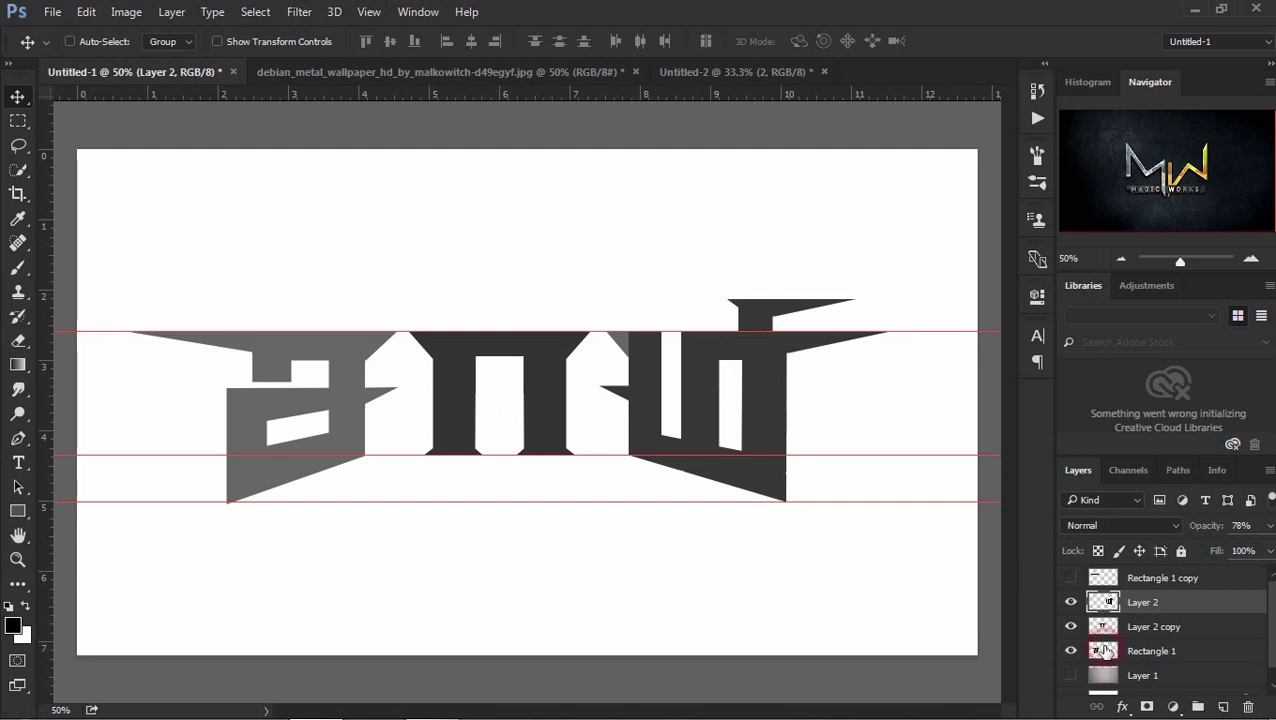
Step: Set the left, middle and right letter layers to 100% opacity, making them solid black
left_click(1106, 651)
key("0")
left_click(1122, 628)
key("0")
left_click(1118, 598)
key("0")
left_click(1104, 602, "ctrl")
key("b")
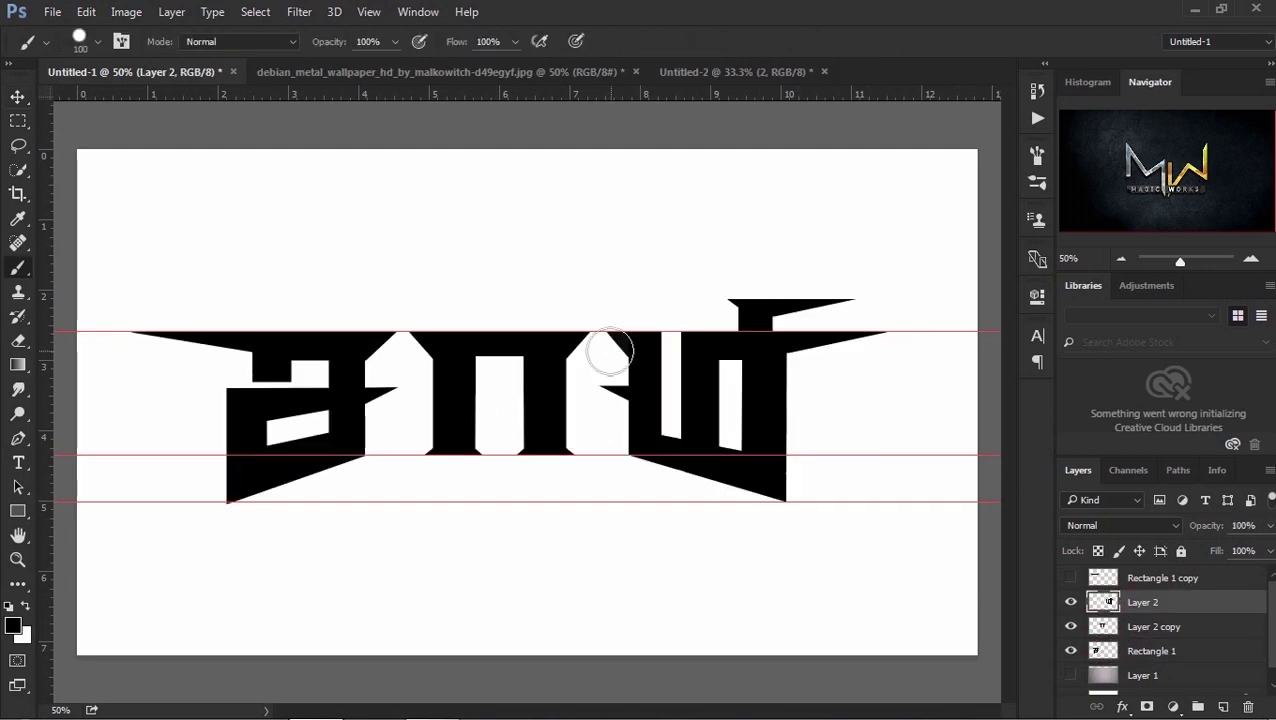
key("ctrl+d")
Step: Select Layer 2, Layer 2 copy and Rectangle 1 together and nudge the lettering left
key("v")
key("z")
left_click(810, 303, "alt")
left_click(810, 303)
key("v")
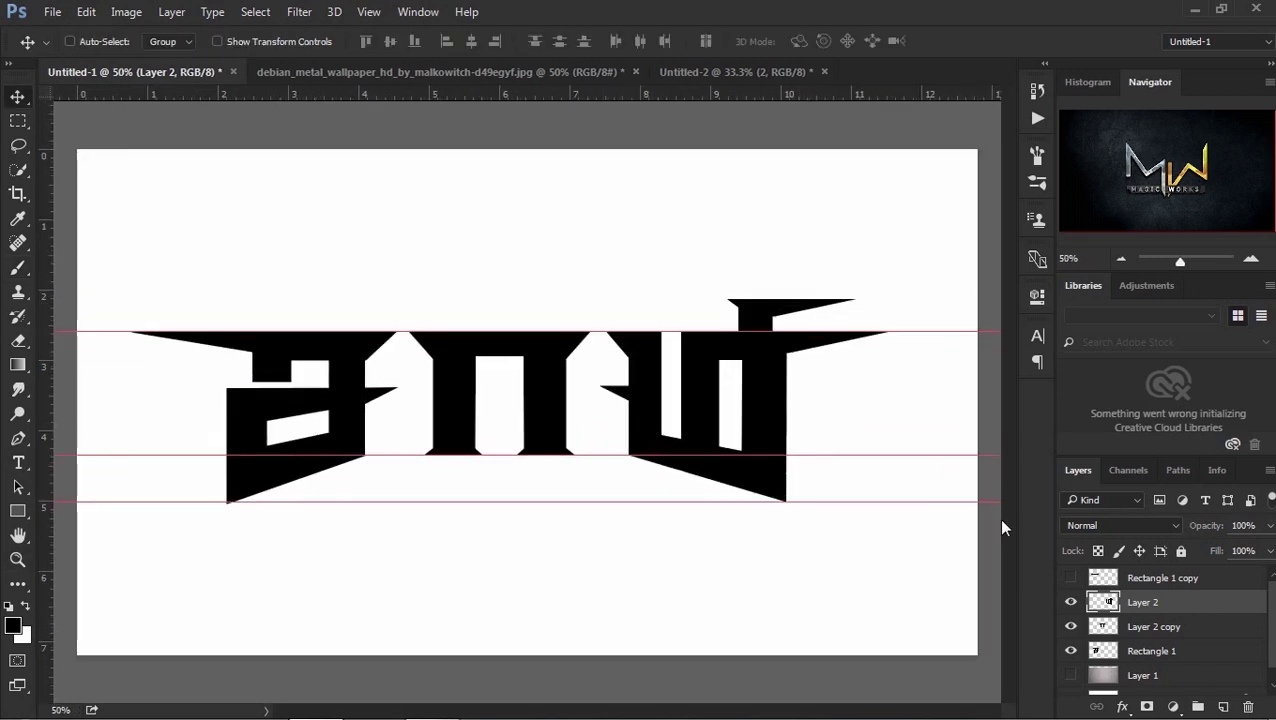
left_click(1136, 627, "shift")
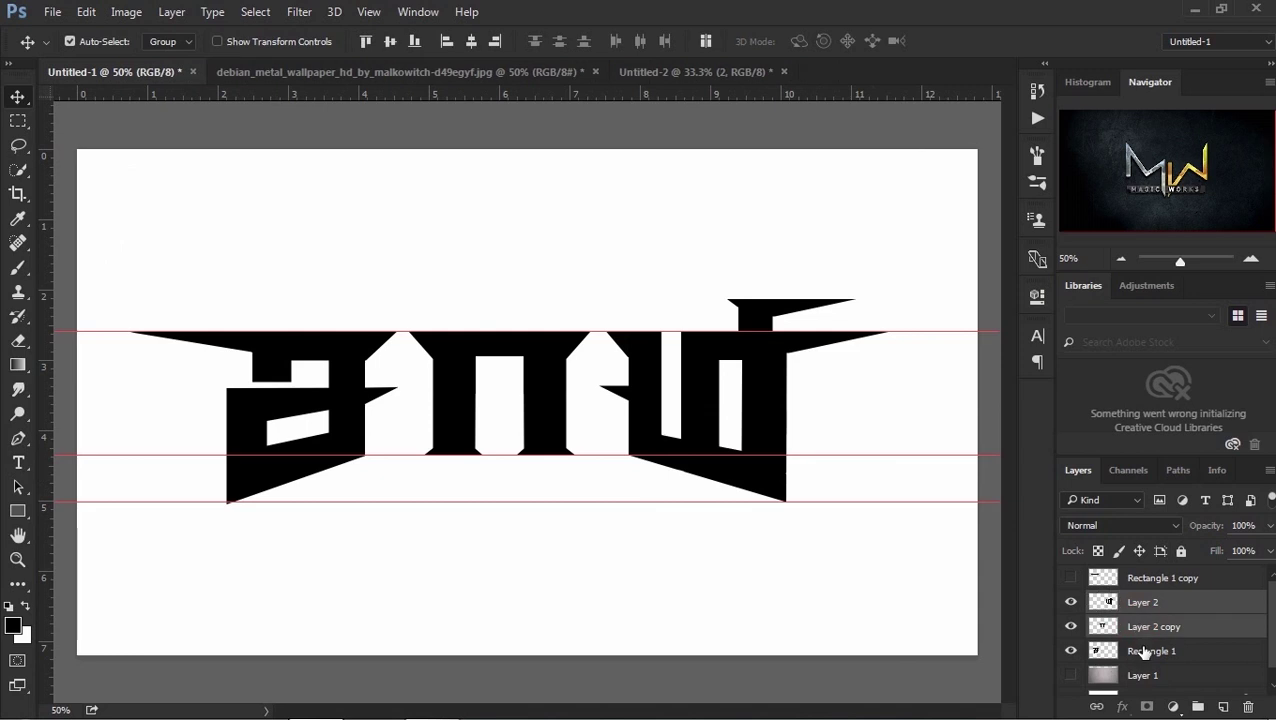
left_click(1141, 651, "shift")
left_click_drag(752, 432, 718, 432)
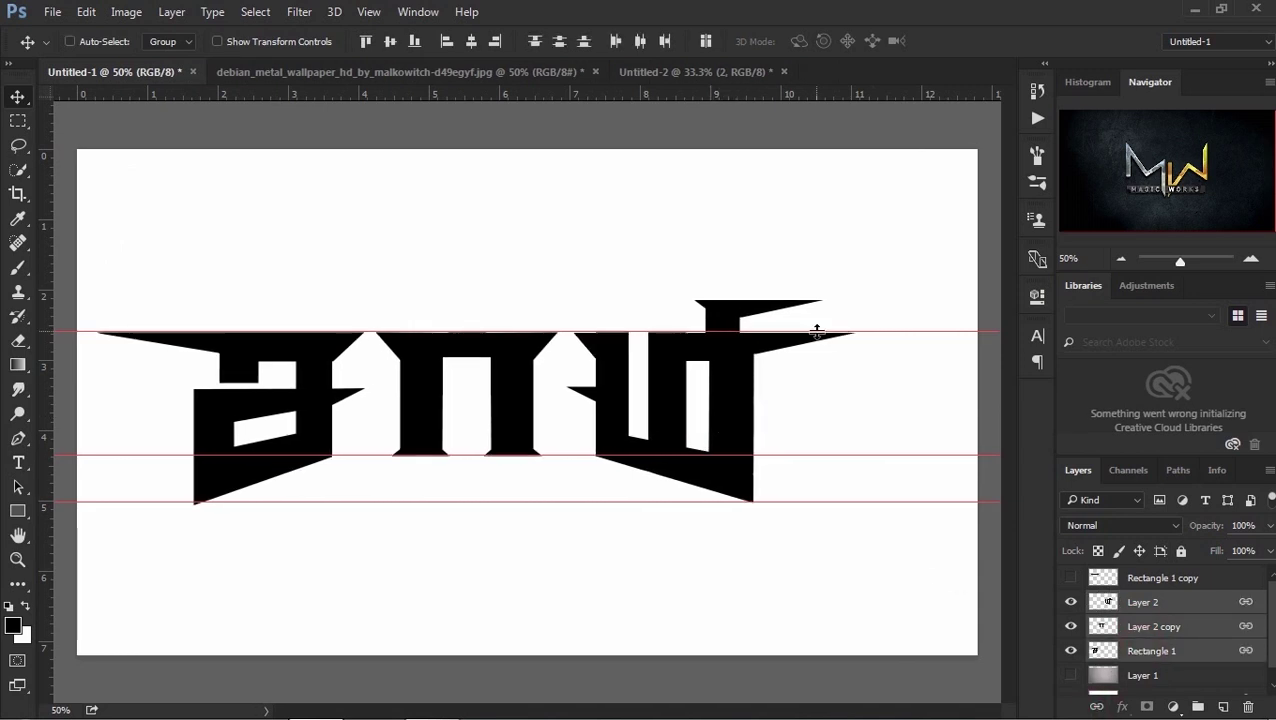
key("z")
left_click(816, 331)
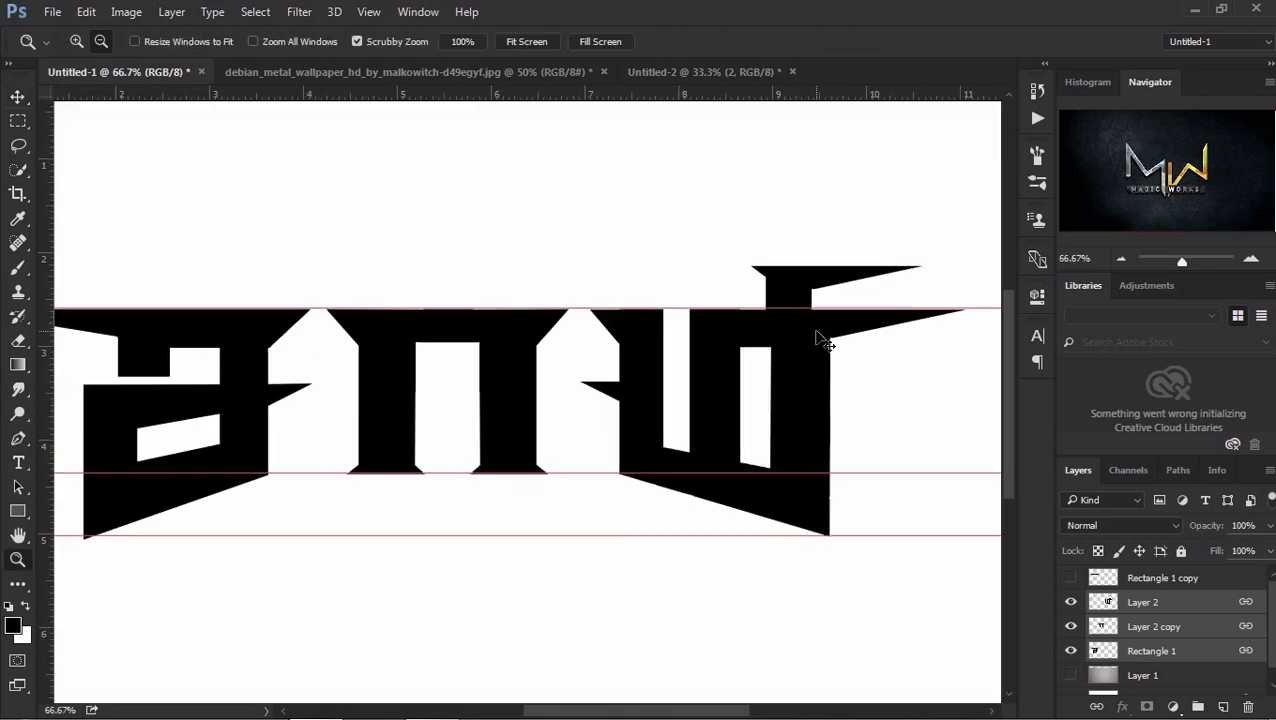
Step: Zoom in on the letters and select Layer 2 copy from the canvas
left_click(816, 331)
left_click_drag(816, 331, 665, 334)
key("v")
left_click(17, 120)
mouse_move(450, 208)
left_mouse_down()
mouse_move(561, 251)
mouse_move(714, 263)
left_mouse_up()
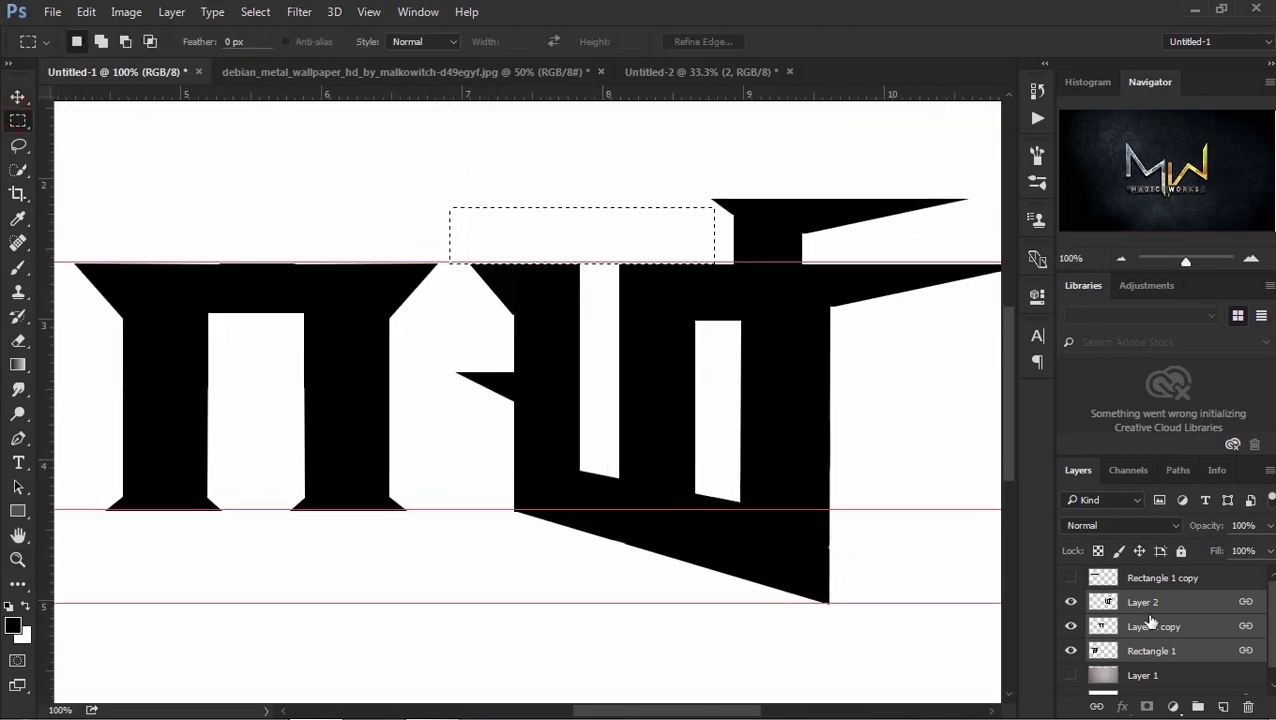
left_click(1152, 626)
left_click(1148, 604)
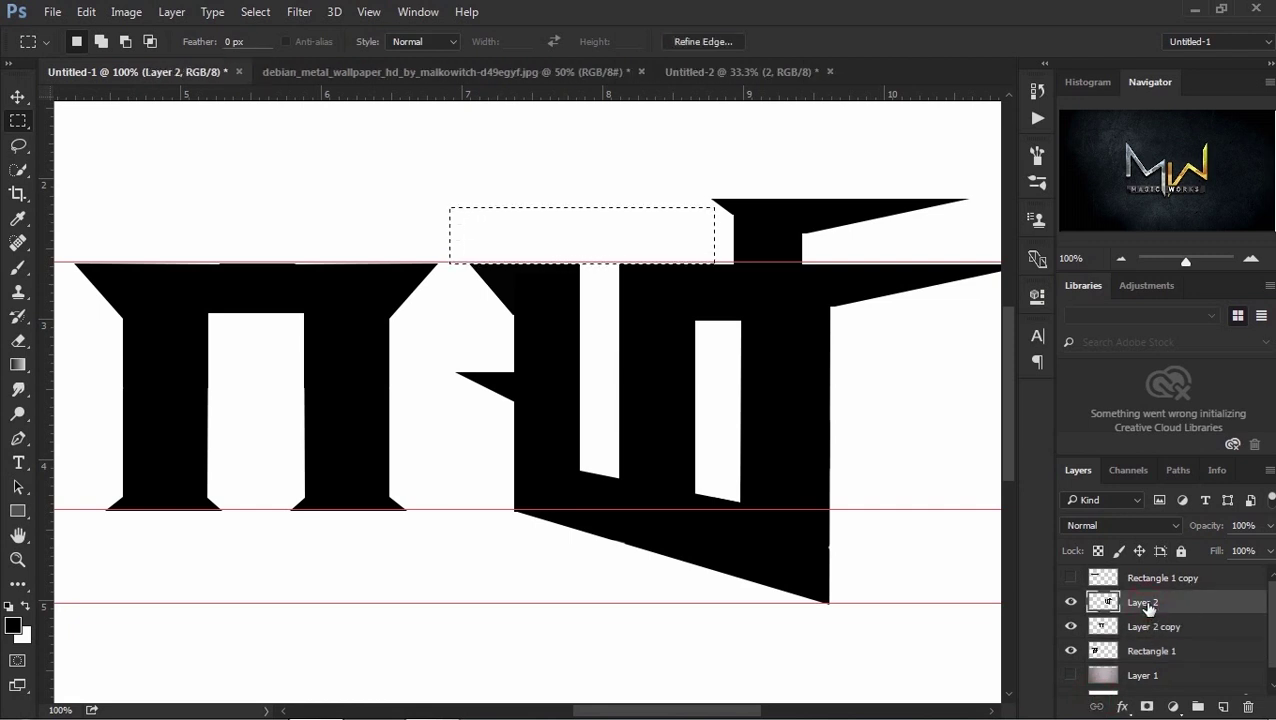
key("z")
left_click(520, 245)
key("v")
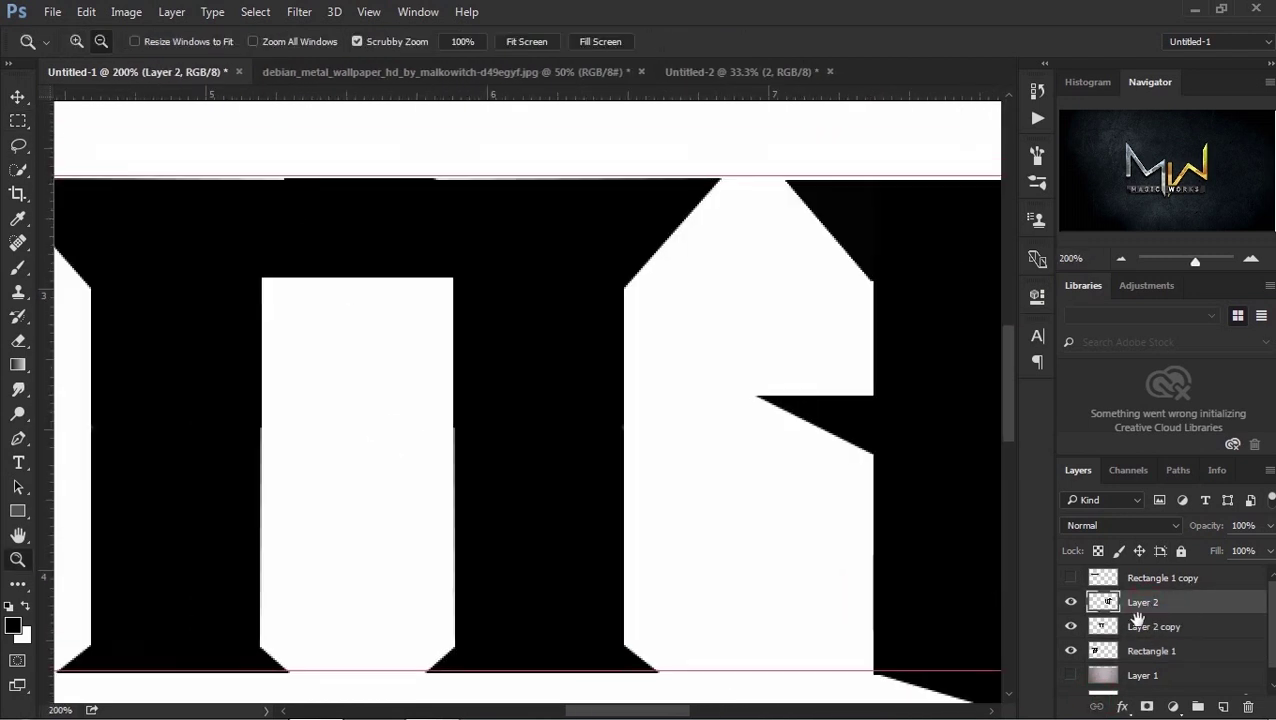
right_click(454, 217)
left_click(470, 233)
Step: Zoom back out, add Layer 2 and Rectangle 1, and link the three layers
left_click(17, 120)
left_click_drag(240, 143, 452, 183)
key("z")
left_click(456, 183, "alt")
left_click(456, 183, "alt")
left_click(456, 183, "alt")
key("v")
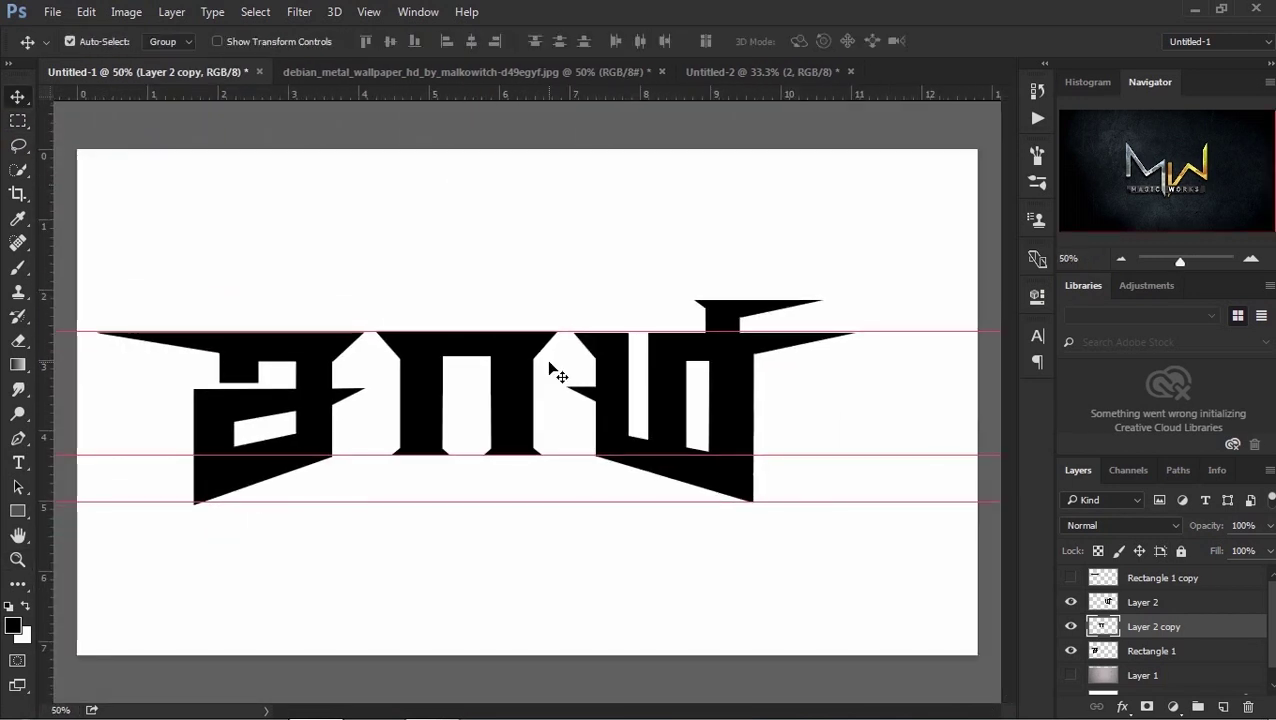
left_click(1120, 600, "ctrl")
left_click(1142, 648, "ctrl")
left_click(1098, 707)
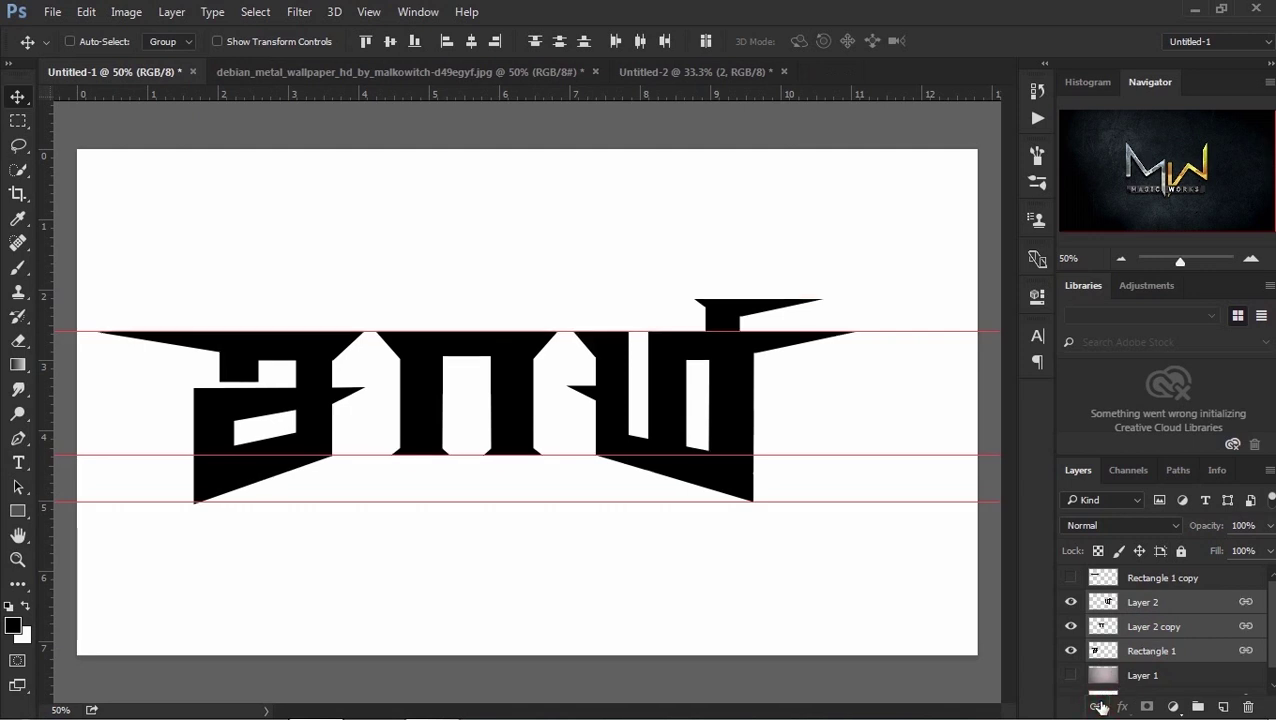
Step: Drag the 2 from Untitled-2 into Untitled-1, scale it to about 83%, and nudge it up
left_click(680, 72)
mouse_move(555, 385)
left_mouse_down()
mouse_move(890, 312)
mouse_move(934, 267)
left_mouse_up()
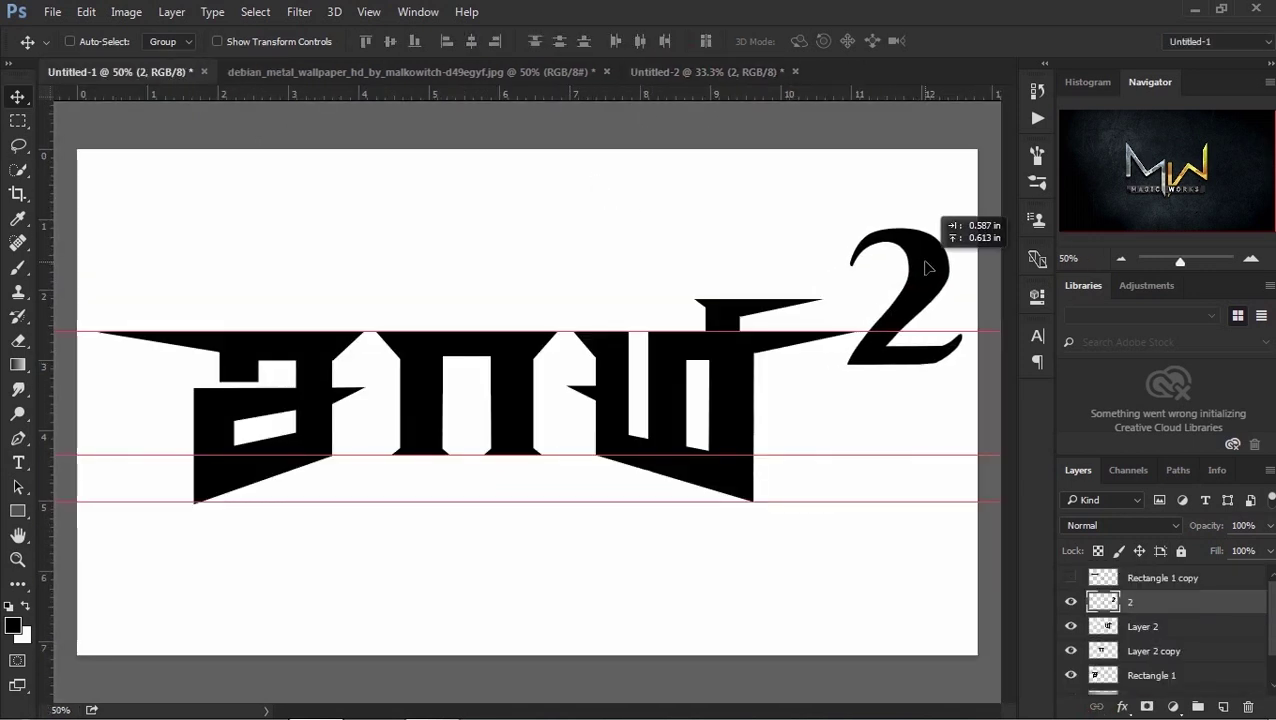
key("ctrl+t")
left_click_drag(849, 228, 866, 242)
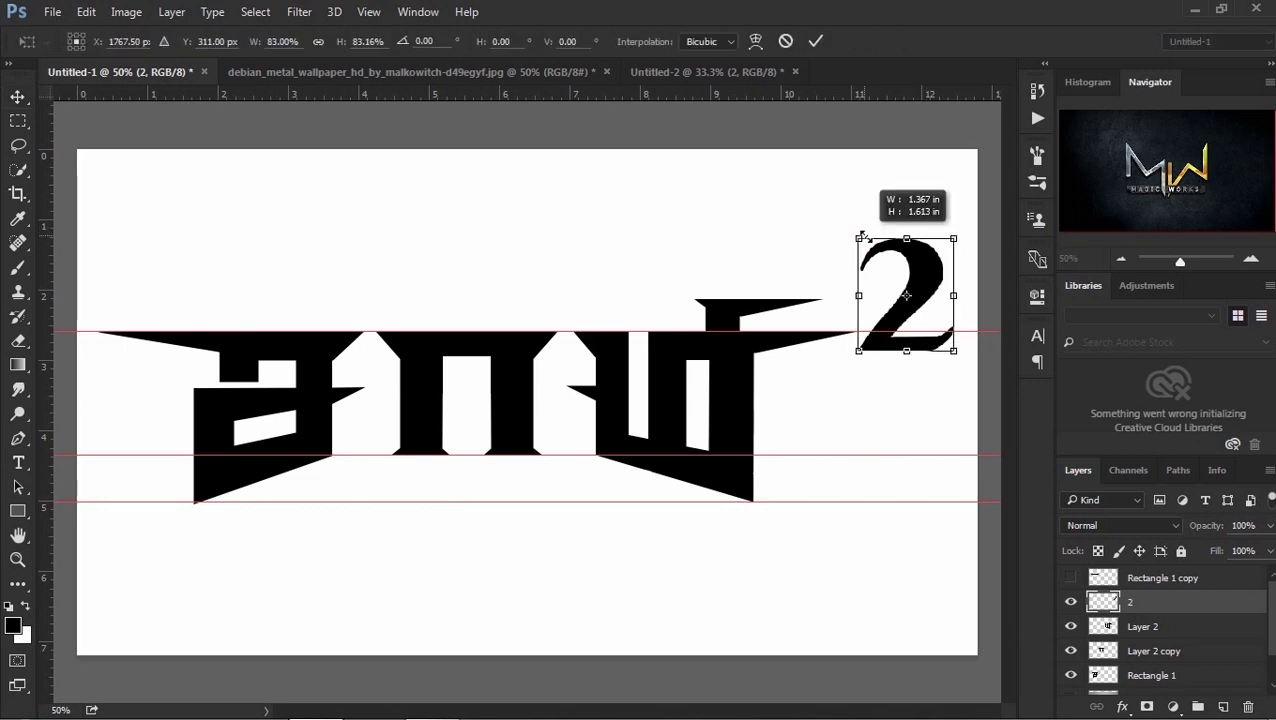
key("Return")
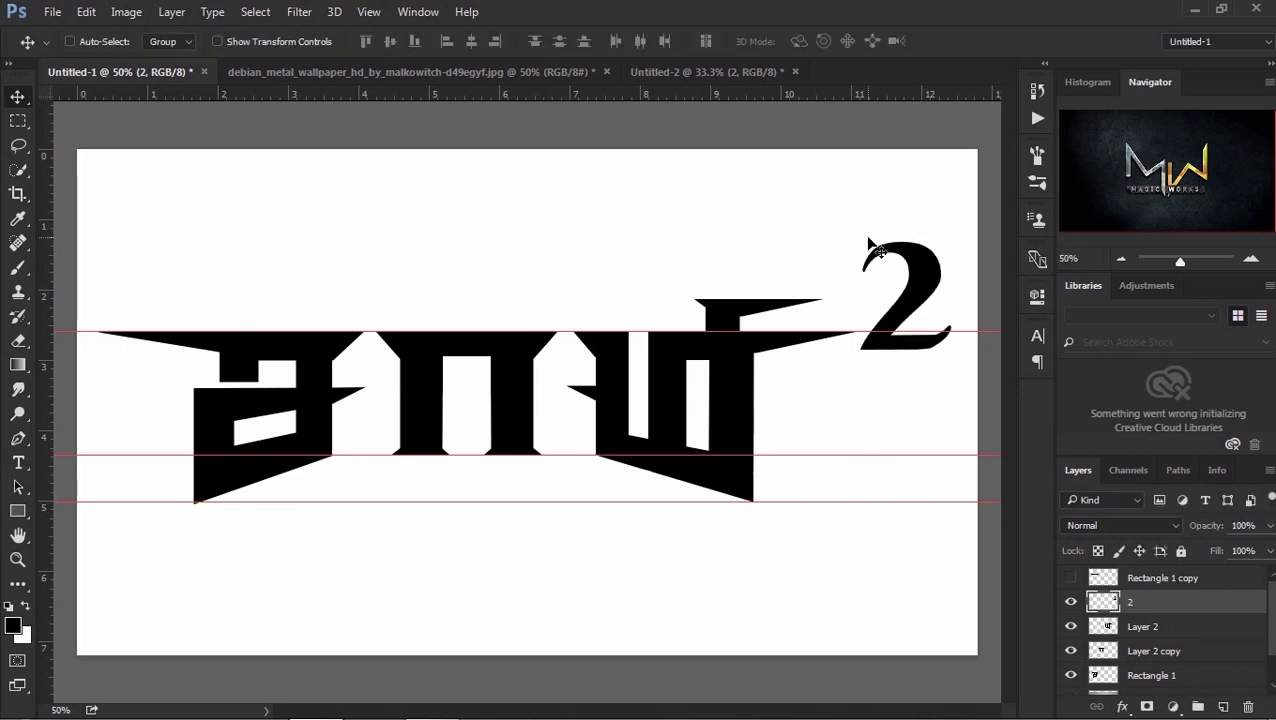
key("shift+Up")
key("shift+Up")
key("shift+Up")
key("shift+Up")
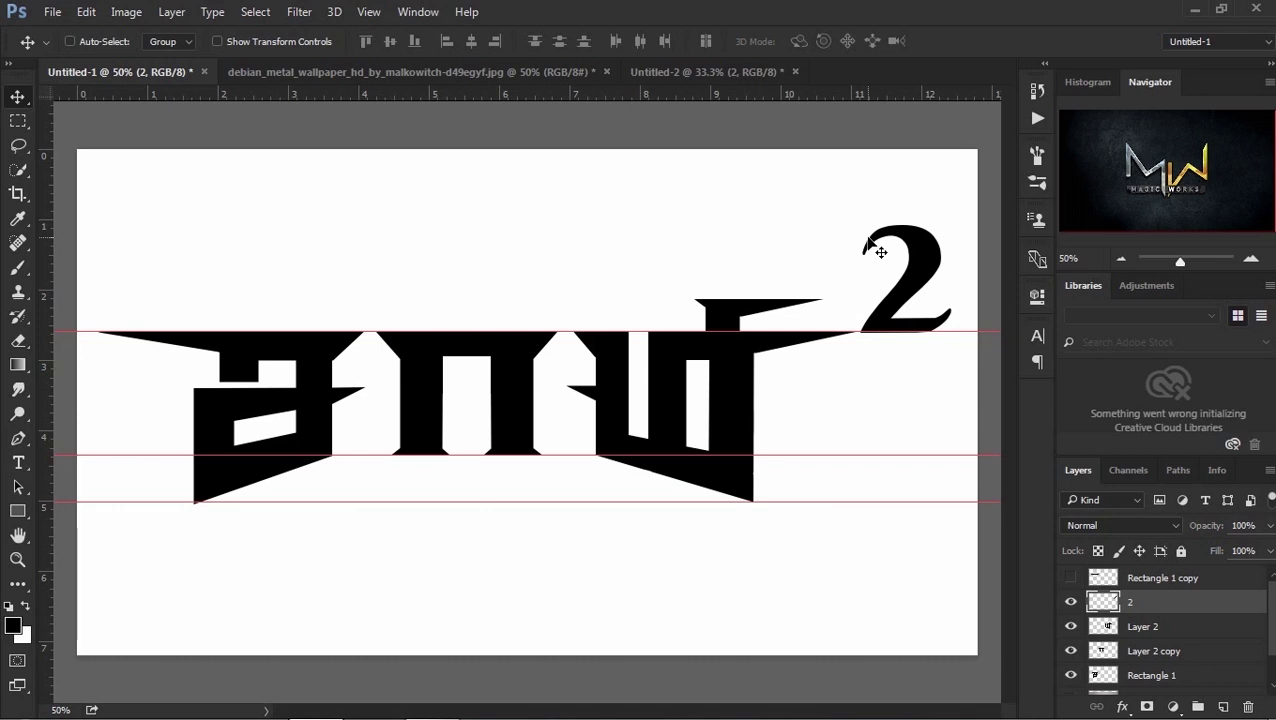
key("shift+Right")
key("shift+Right")
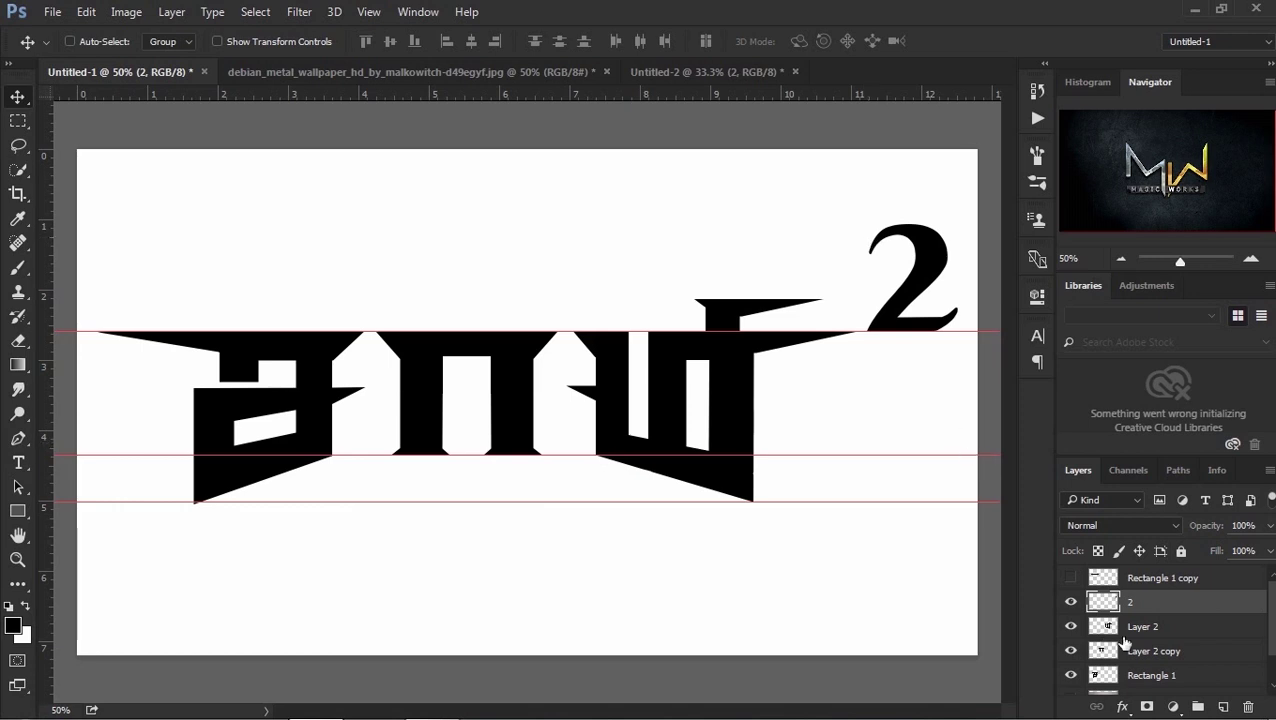
Step: Unlink Layer 2, Layer 2 copy and Rectangle 1
right_click(1143, 675)
left_click(1140, 651)
left_click(1140, 626, "shift")
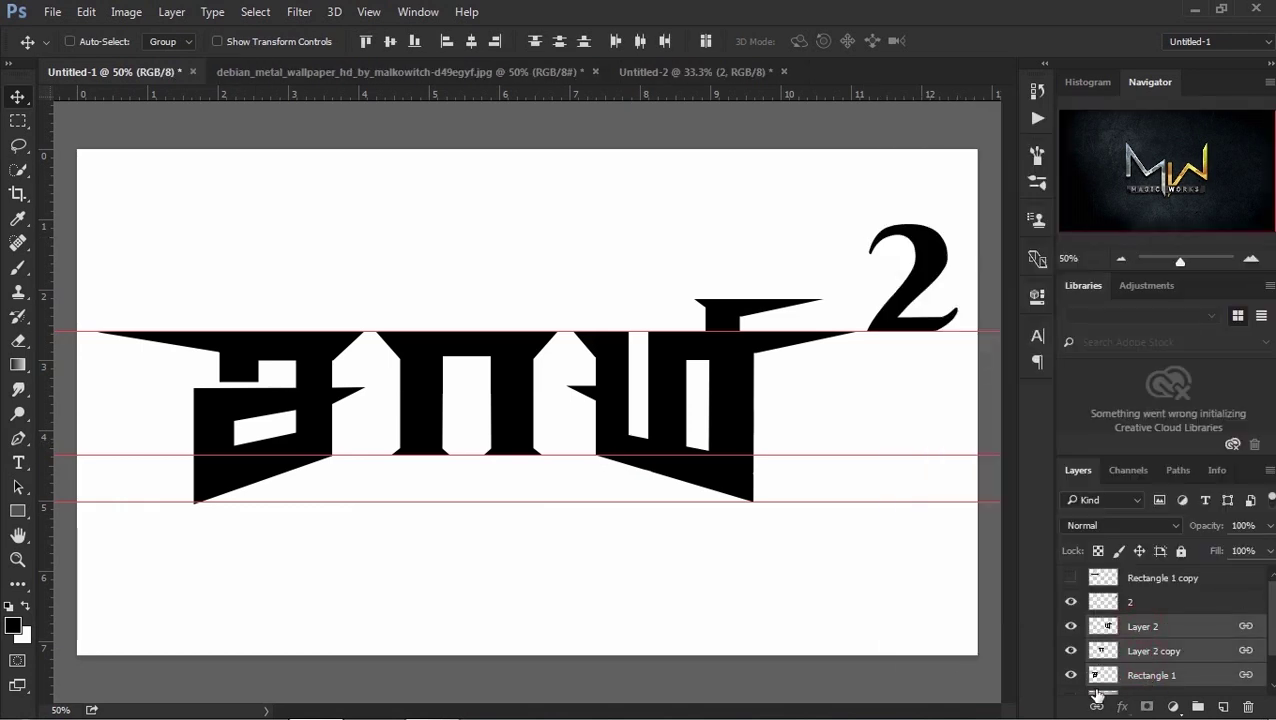
right_click(1148, 678)
left_click(866, 670)
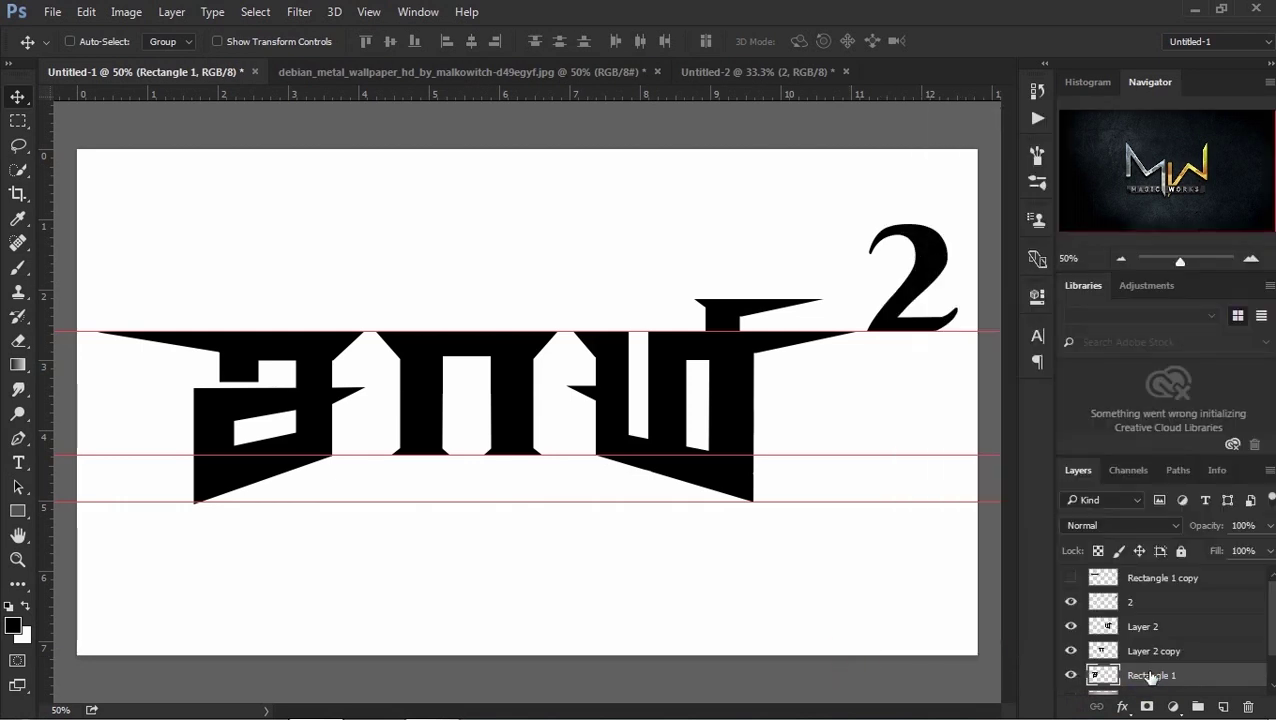
type("s")
Step: Rename the letter layers s, aa and m, then select the s layer
left_click(1147, 652)
type("aa")
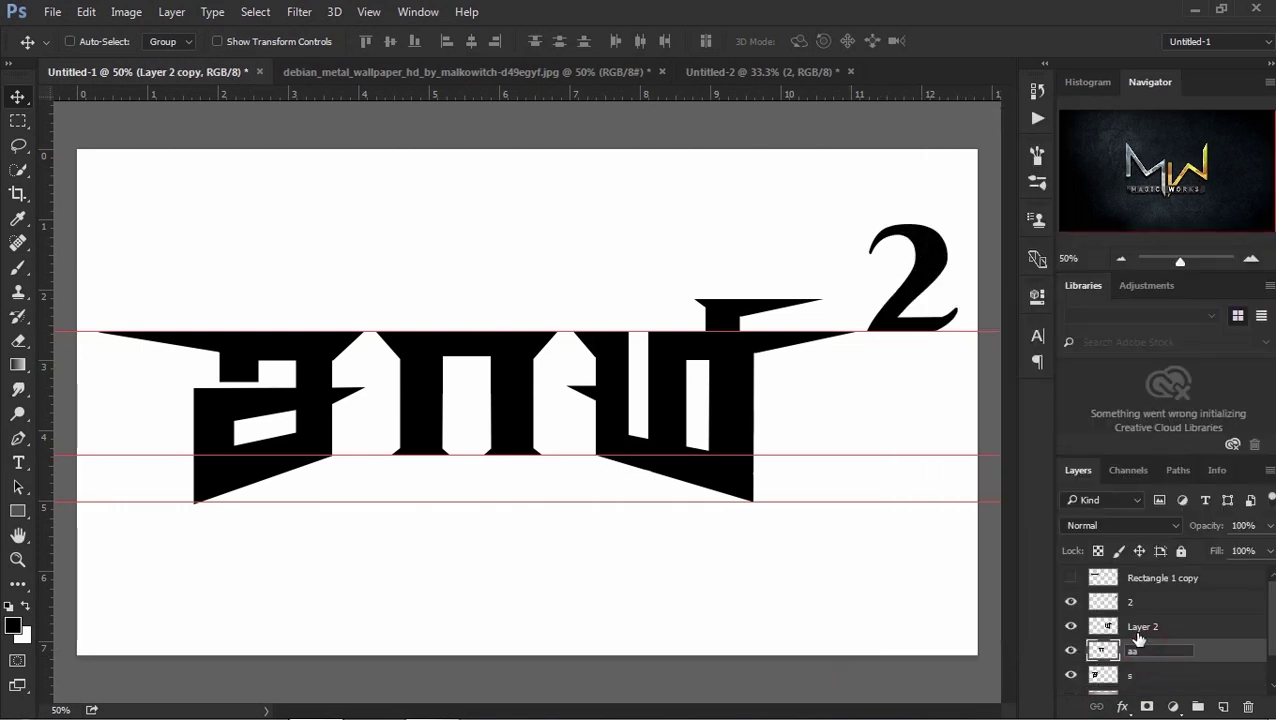
double_click(1138, 630)
type("m")
left_click(884, 586)
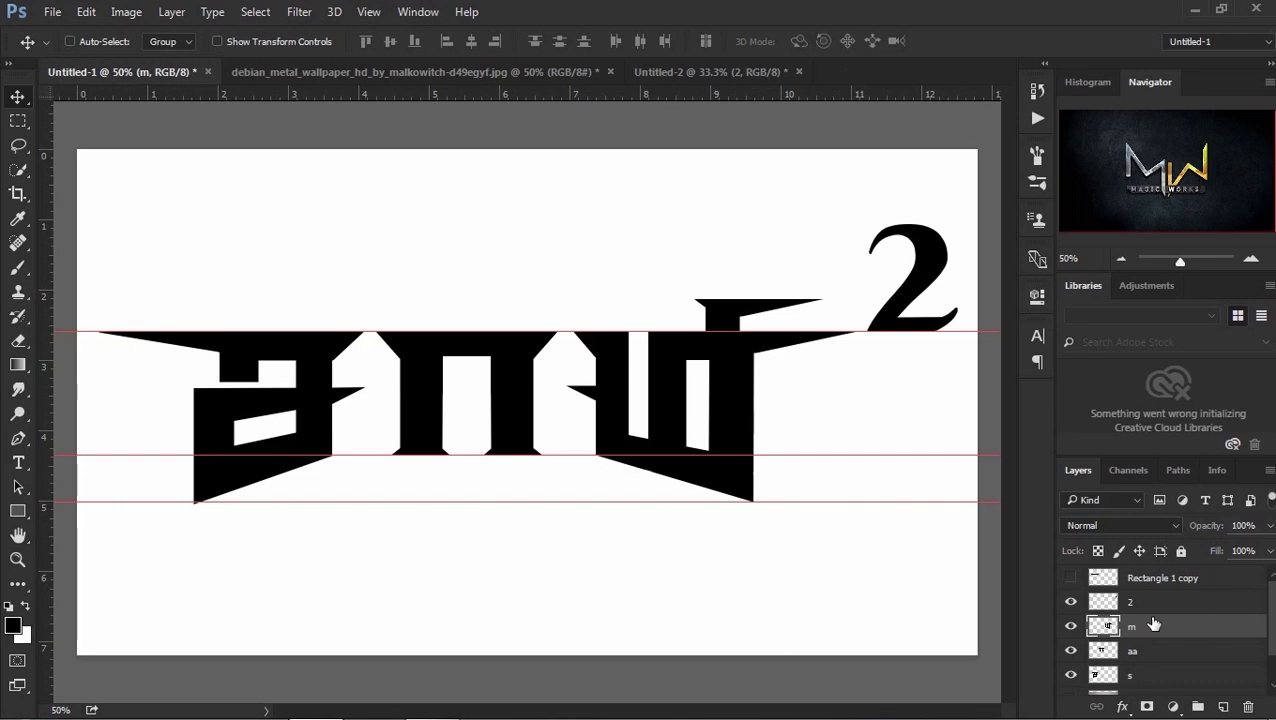
left_click(1135, 675)
left_click(299, 12)
mouse_move(313, 397)
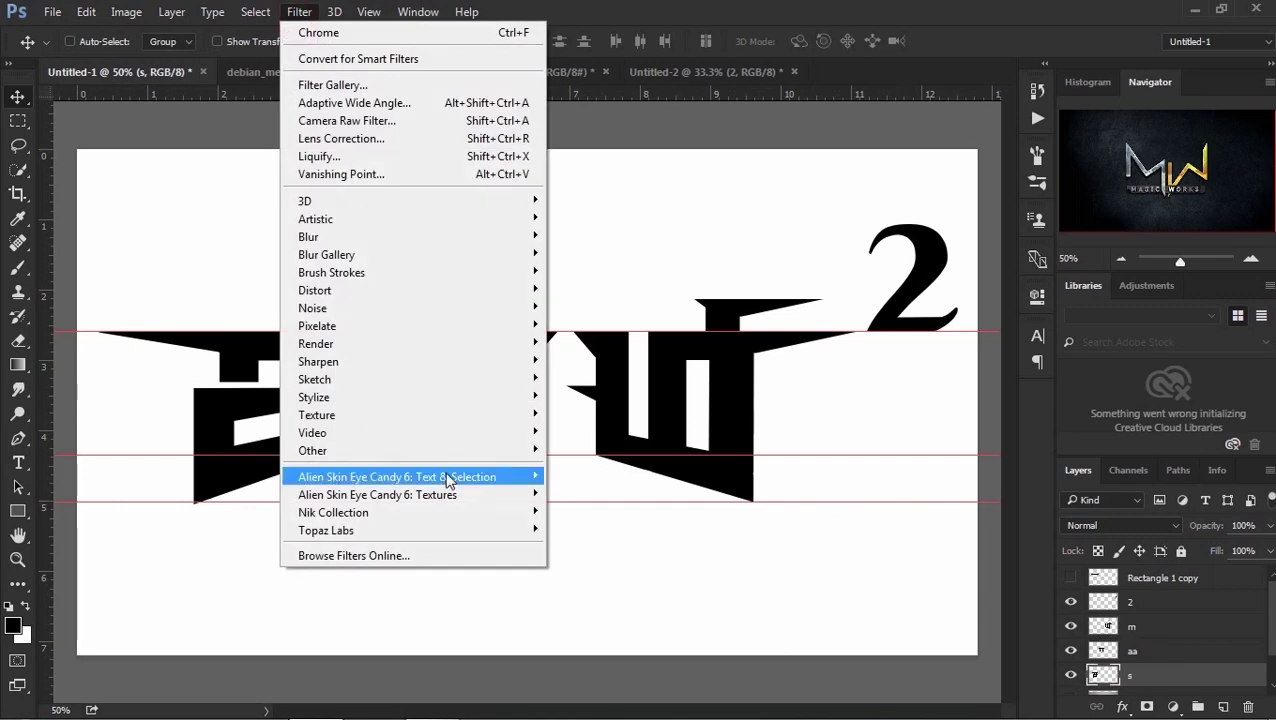
Step: Apply Eye Candy Chrome's Sharp, Office Space preset: bevel width 60.6, smoothness 45.27, Shiny Grill, corners 15
left_click(585, 274)
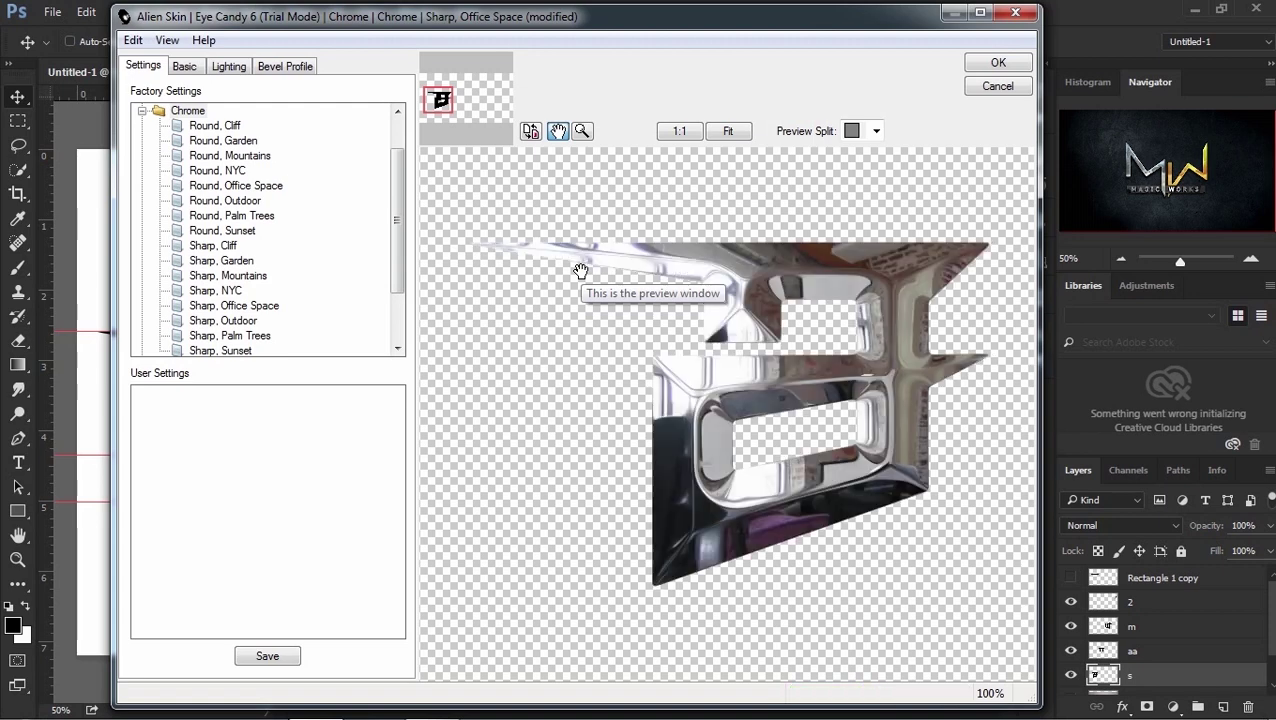
left_click(255, 306)
left_click(184, 66)
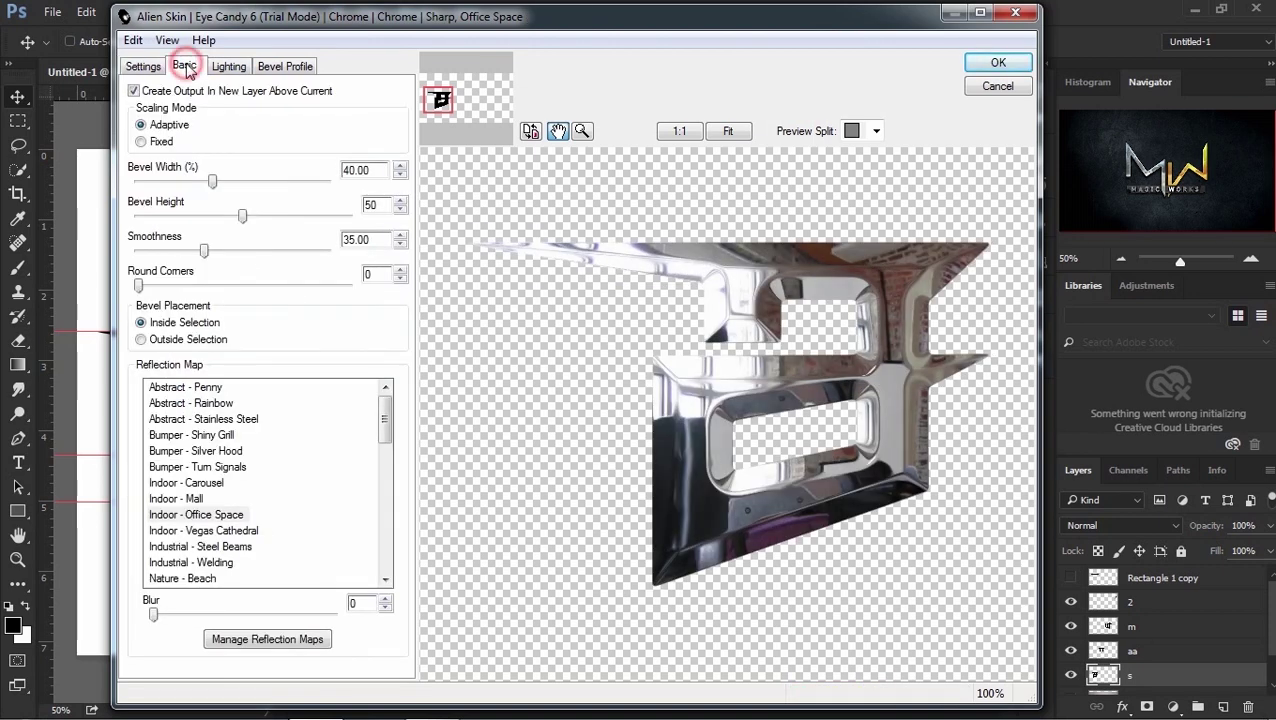
double_click(368, 170)
type("6")
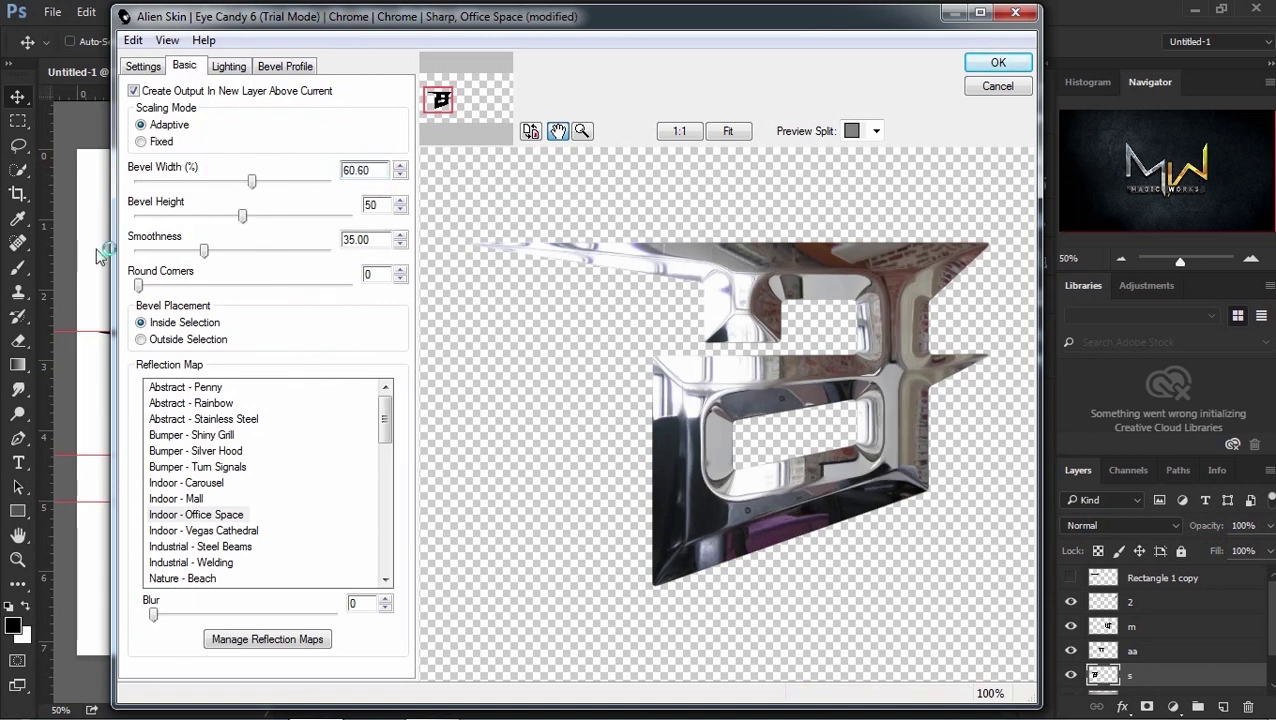
left_click_drag(204, 250, 227, 255)
left_click(225, 252)
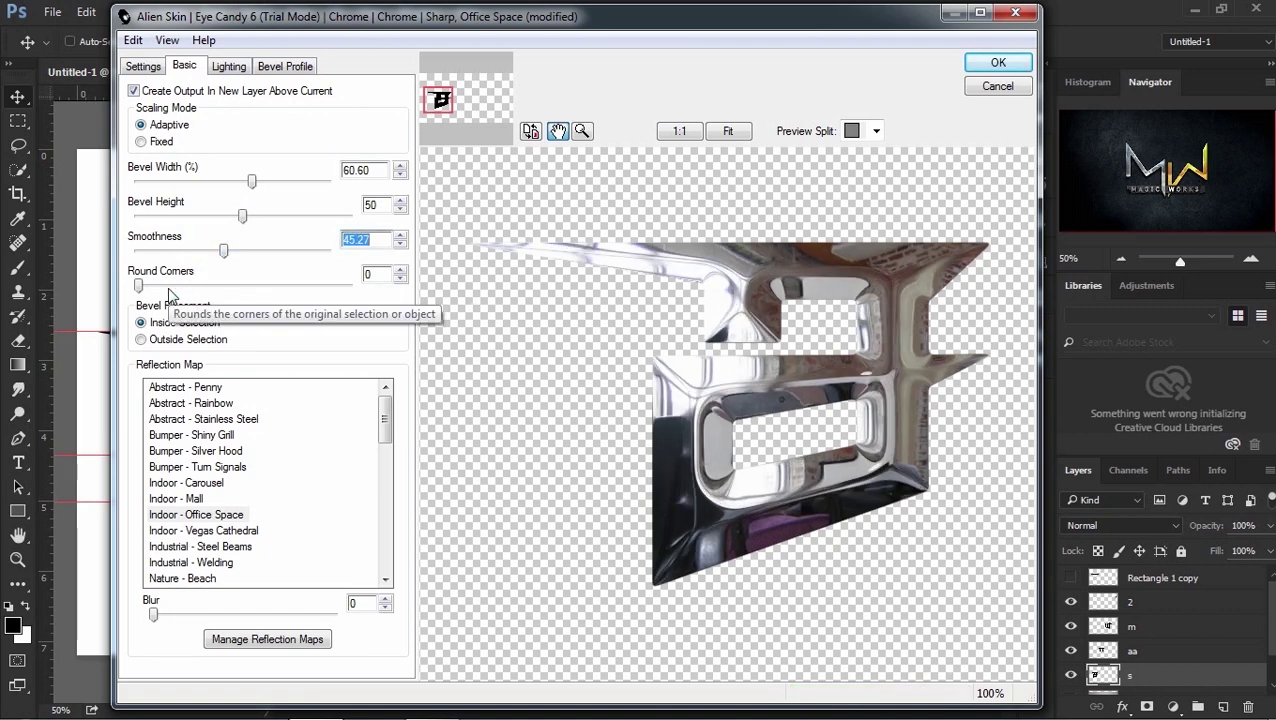
left_click(225, 436)
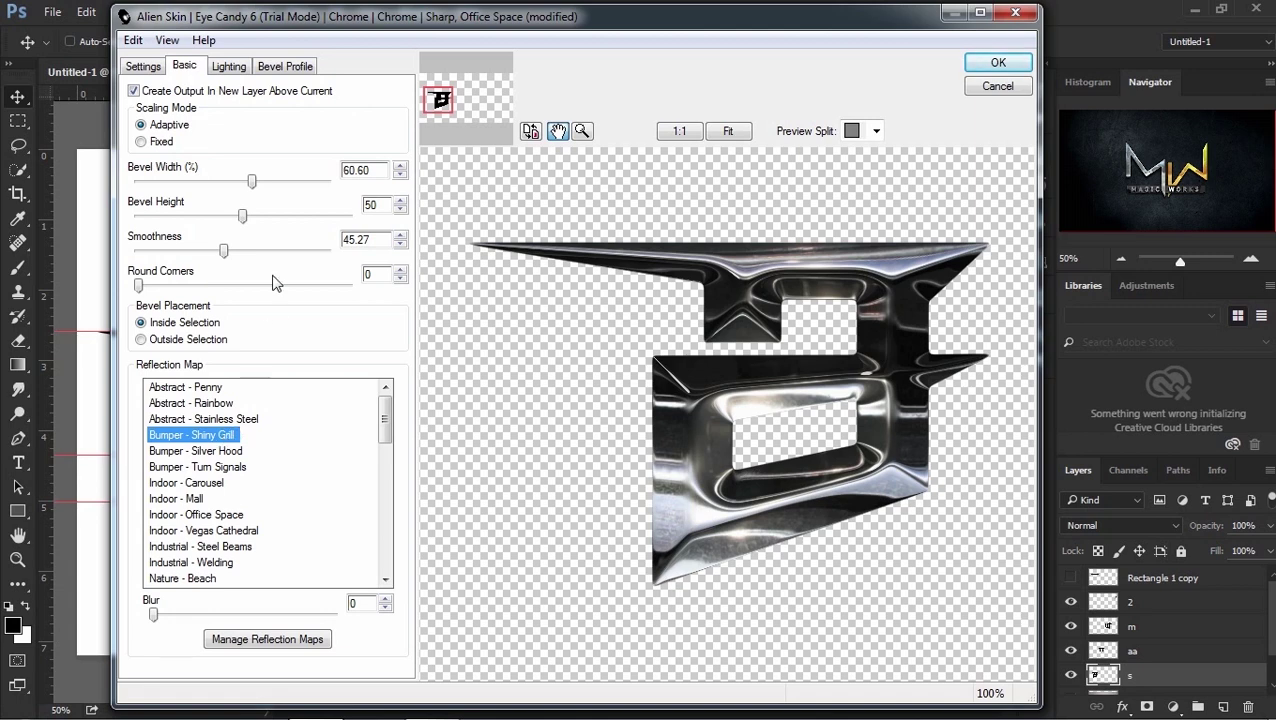
left_click(141, 286)
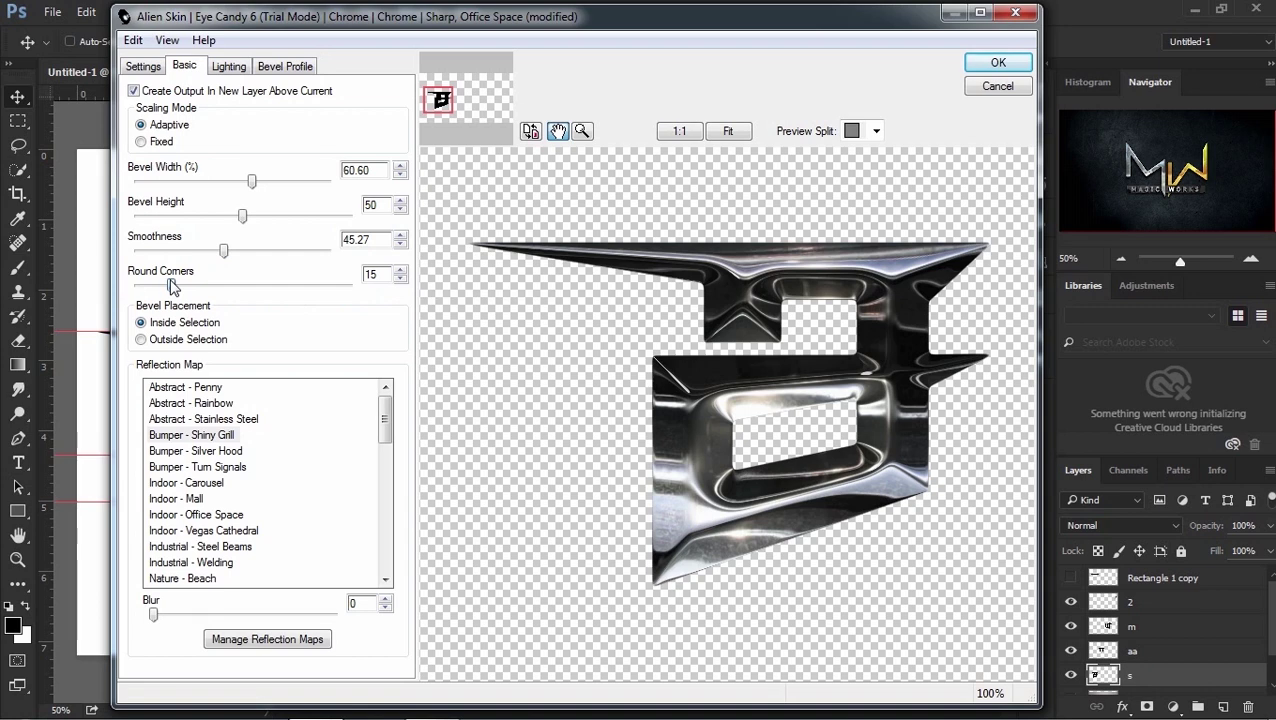
left_click(172, 286)
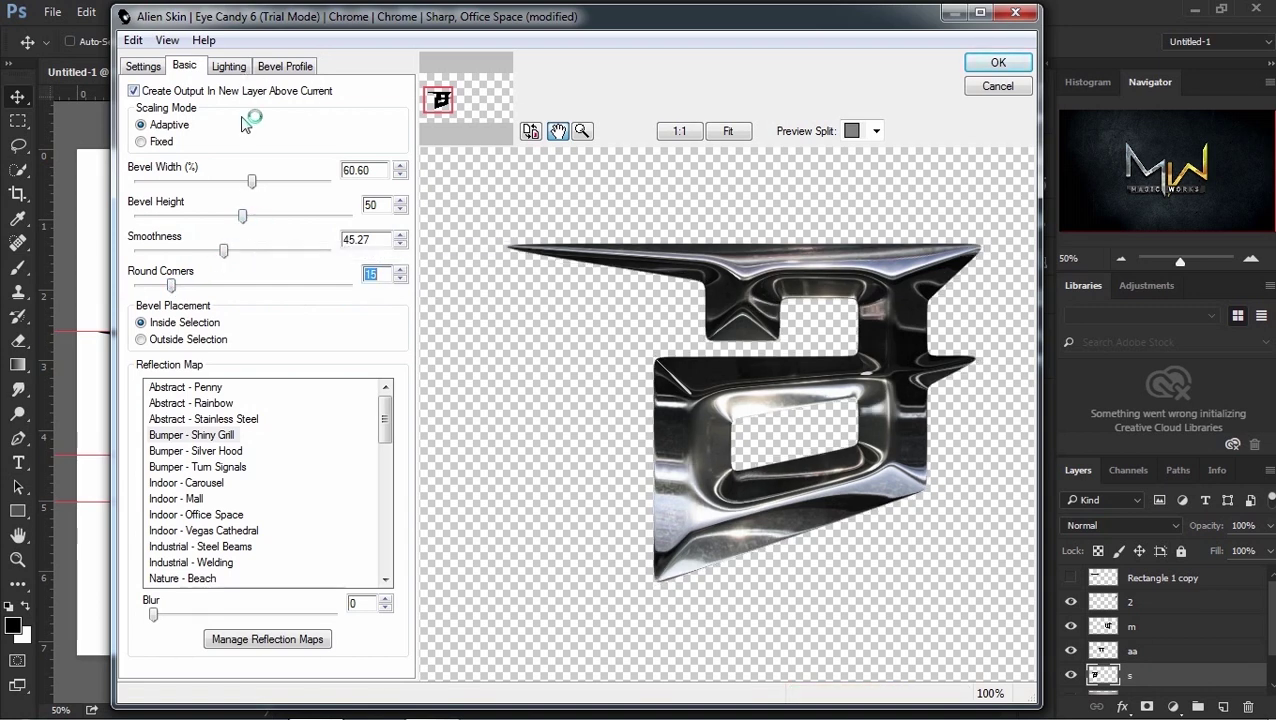
Step: Dim and enlarge the chrome highlight, choose the Flat Carve bevel profile, and apply
left_click(227, 66)
left_click_drag(302, 164, 231, 166)
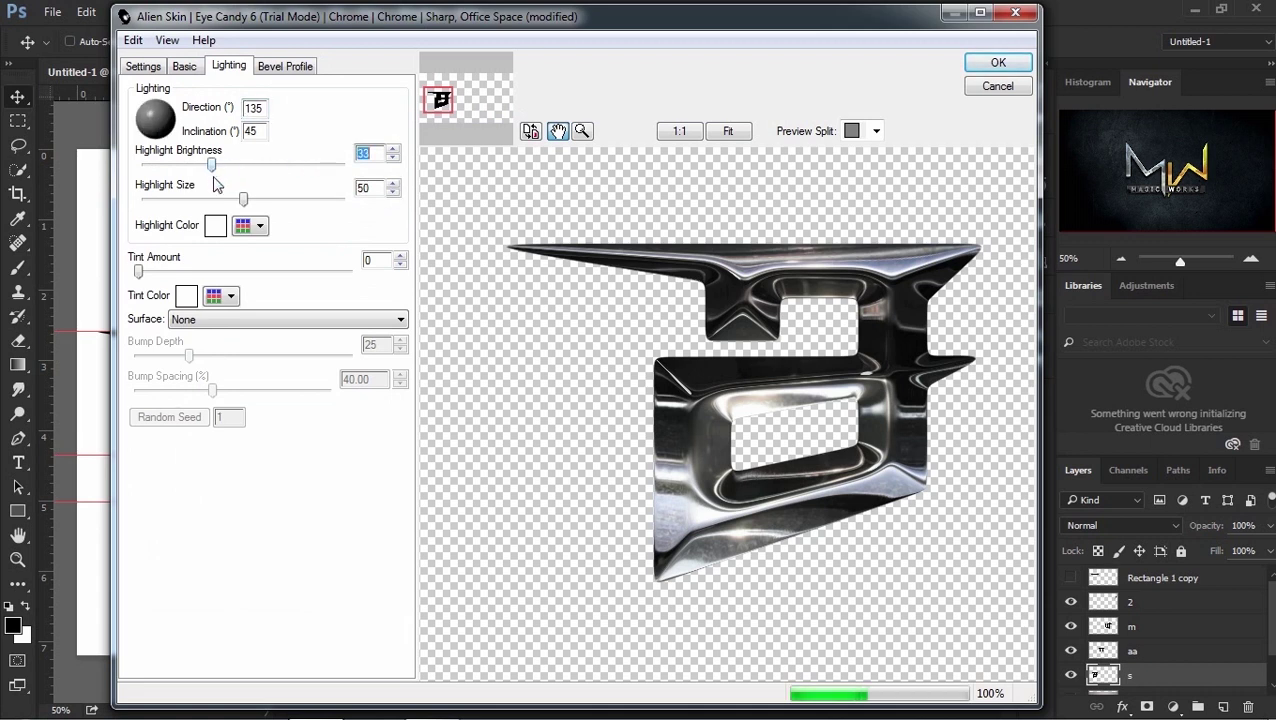
left_click_drag(245, 203, 302, 199)
left_click(288, 65)
left_click(383, 122)
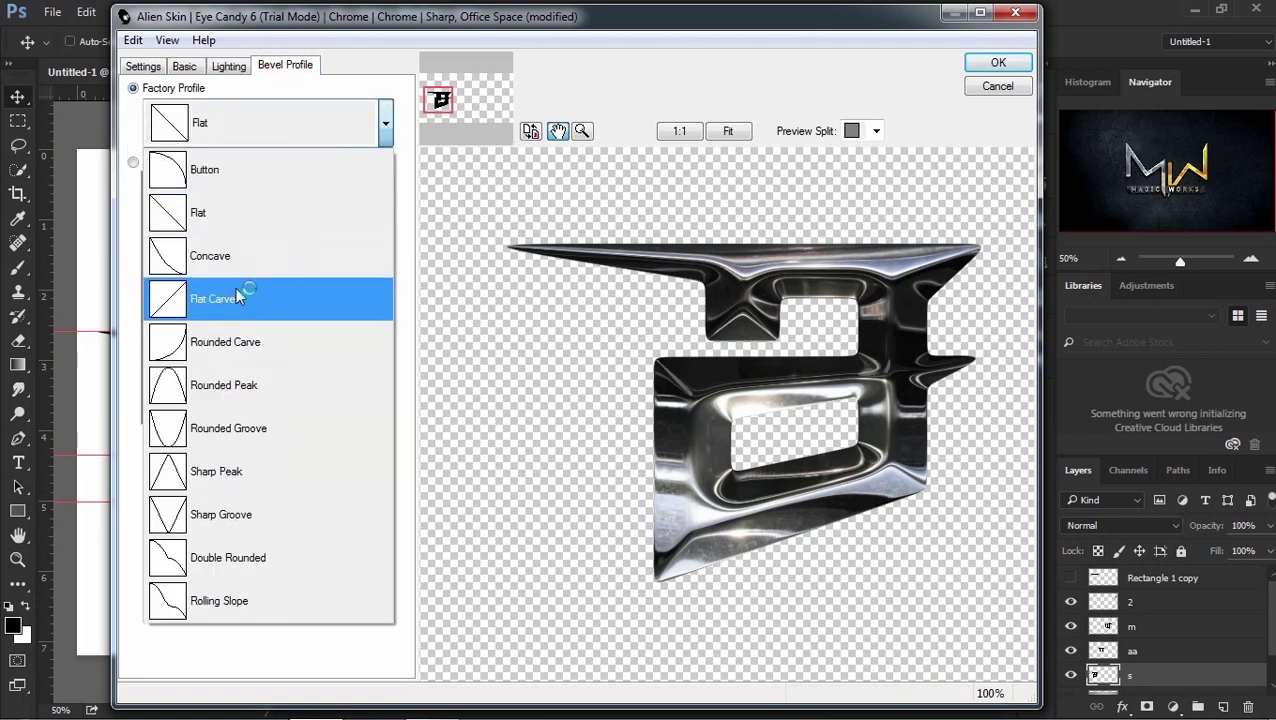
left_click(243, 288)
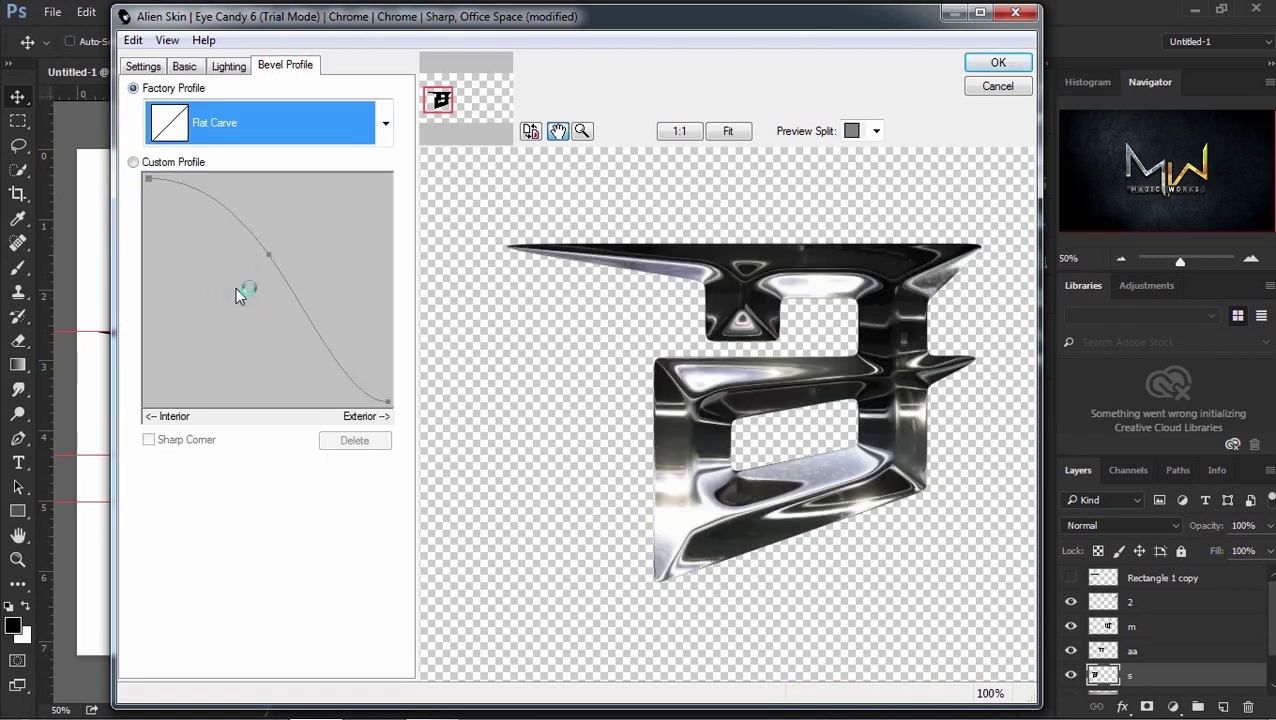
left_click(1000, 63)
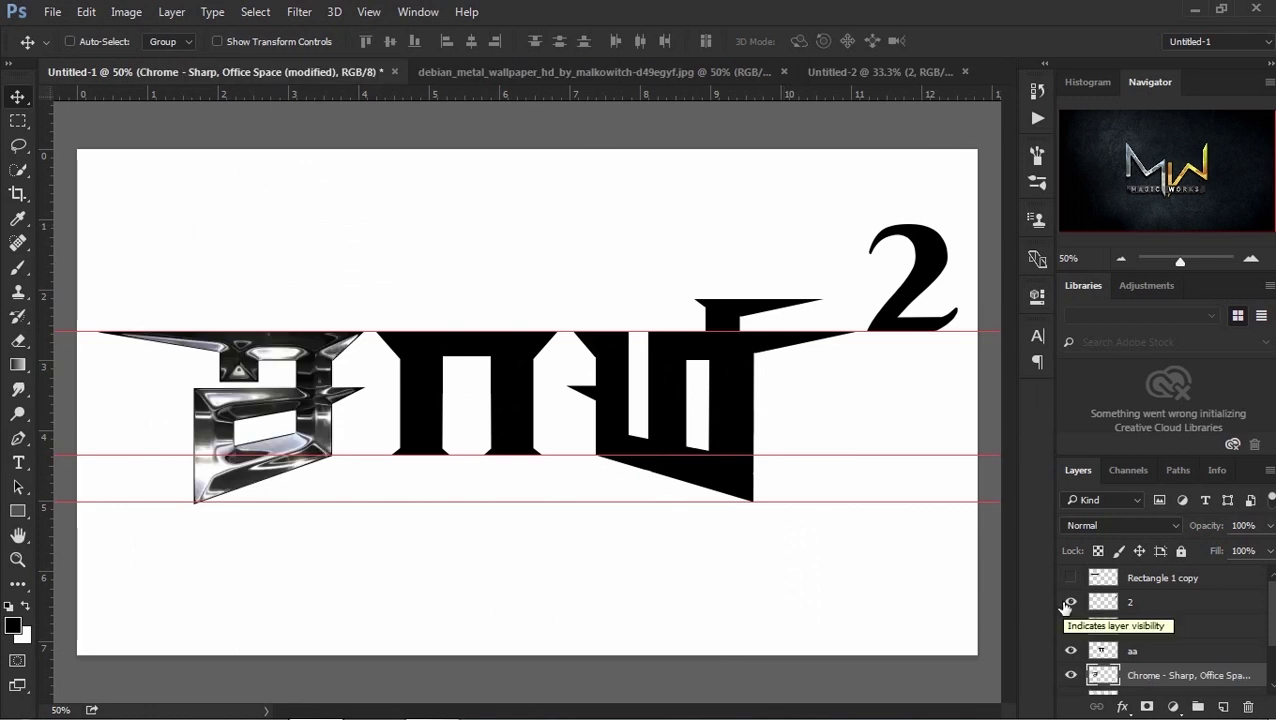
Step: Duplicate the aa and m letter layers, reapplying the Chrome filter to them and the 2
left_click(1180, 650)
key("ctrl+j")
left_click(300, 11)
left_click(310, 30)
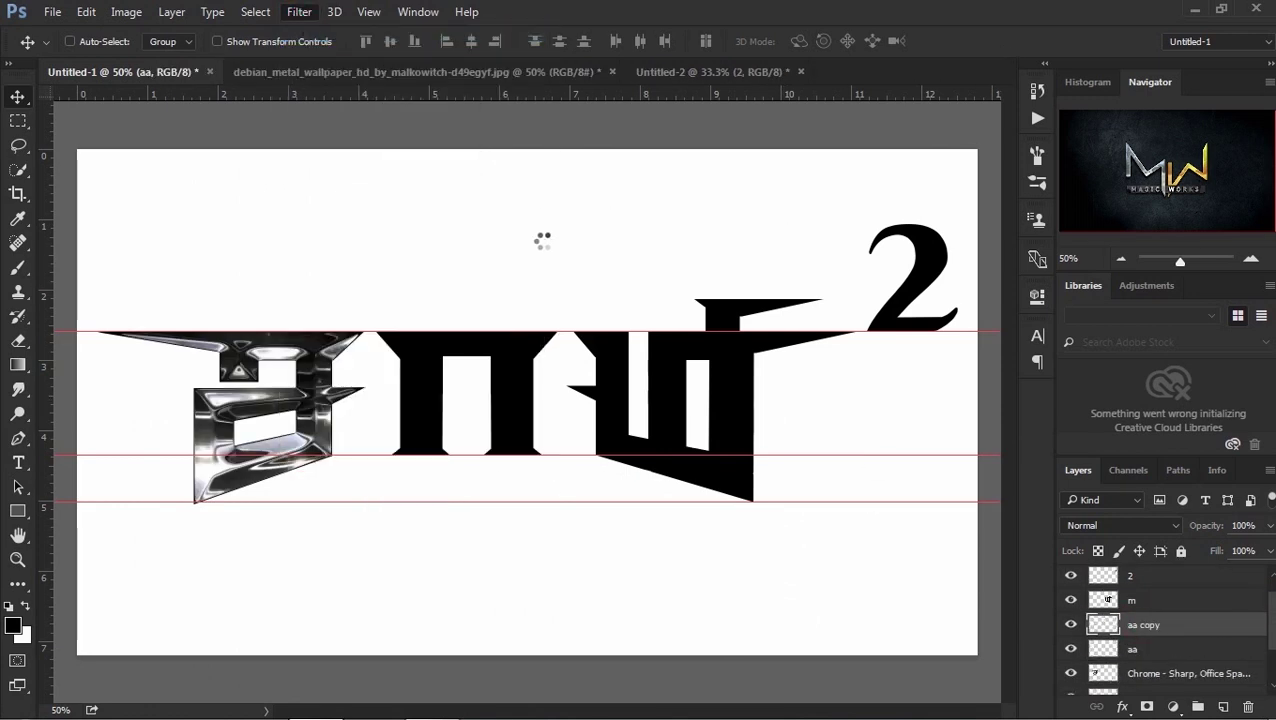
left_click(1109, 599)
key("ctrl+j")
left_click(300, 11)
left_click(310, 30)
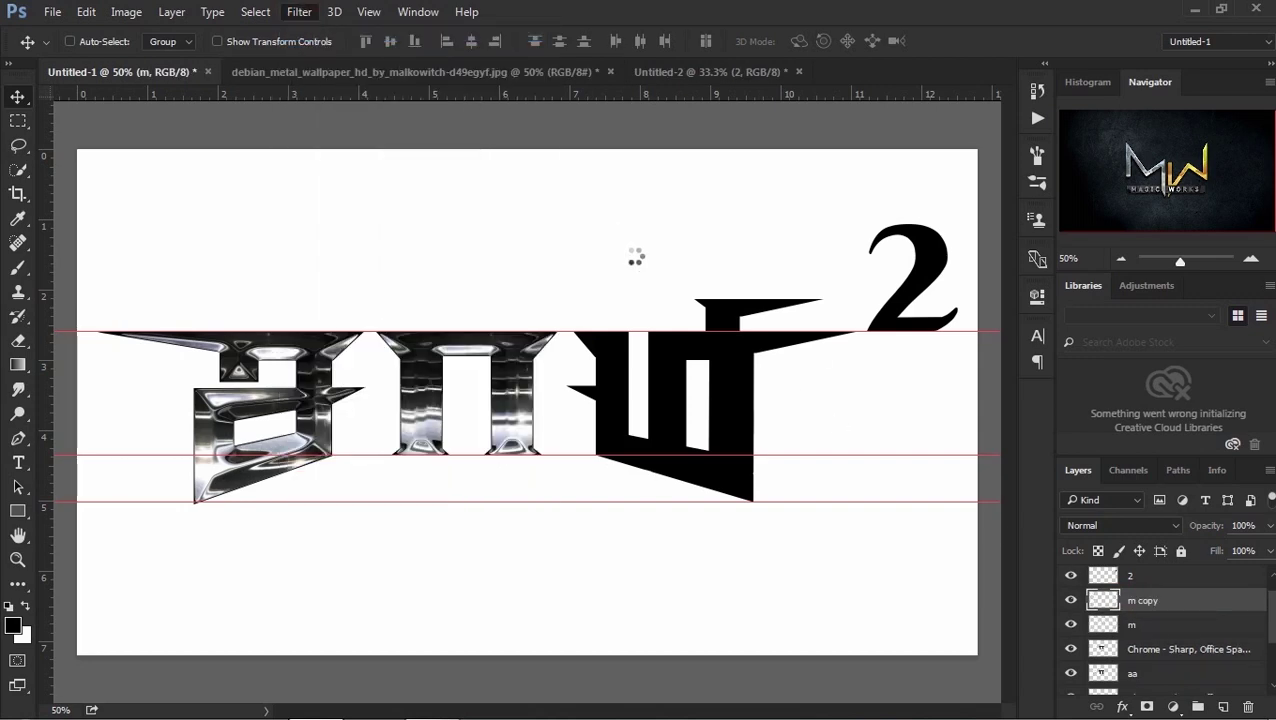
left_click(1150, 584)
left_click(300, 11)
left_click(320, 30)
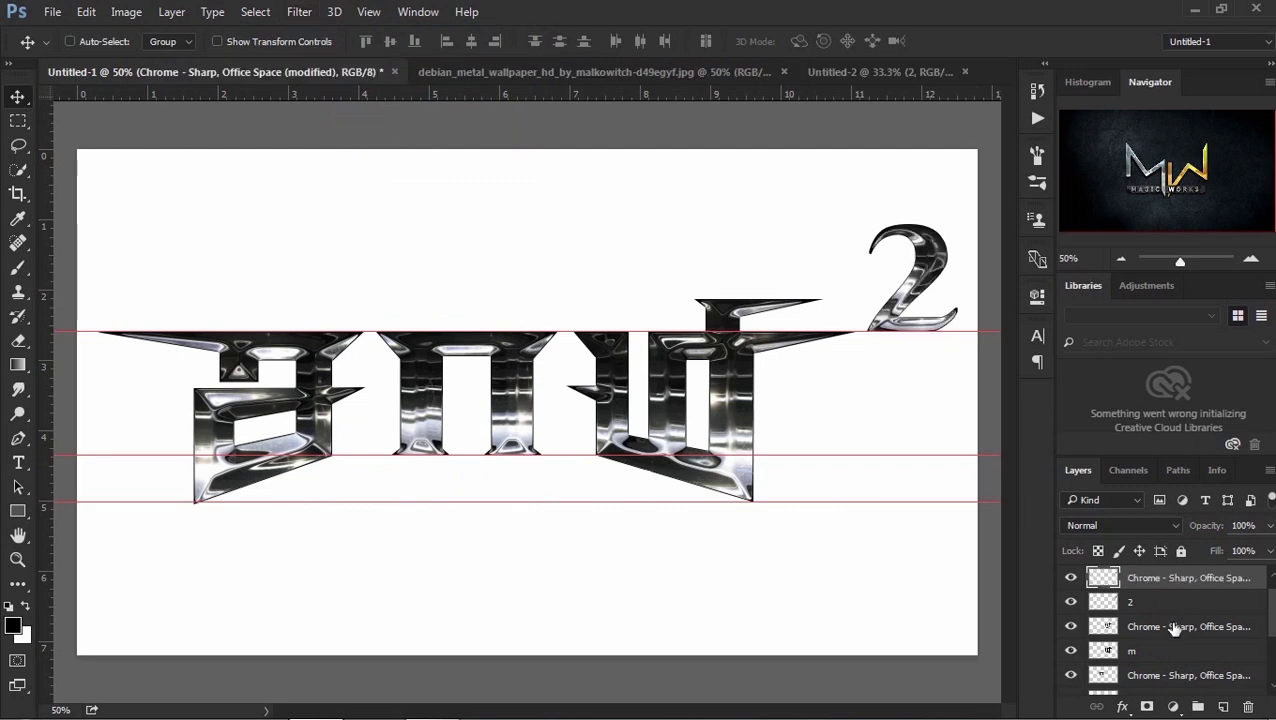
Step: Merge the three chrome layers into a single layer
left_click(1172, 626, "ctrl")
left_click(1168, 675, "ctrl")
scroll(1168, 675, "down", 2)
left_click(1168, 665, "ctrl")
scroll(1168, 640, "down", 2)
key("ctrl+e")
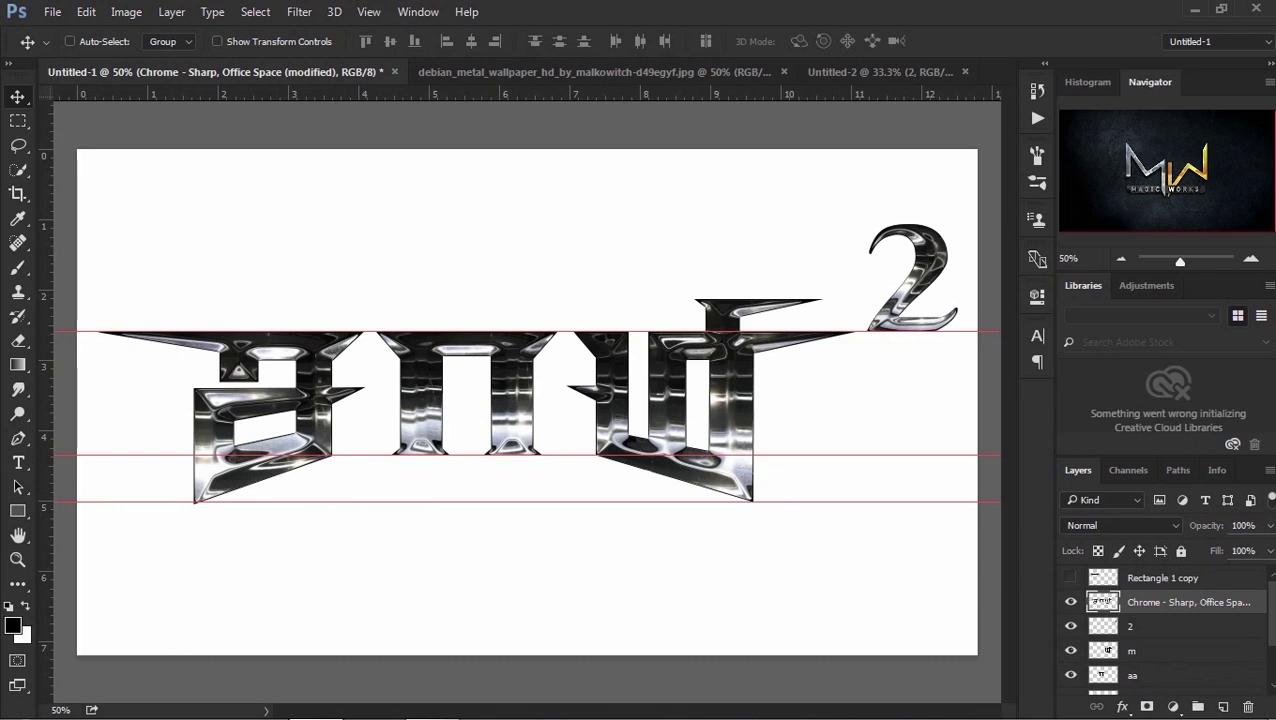
Step: Hide the original black 2, m and aa letter layers
left_click(1070, 602)
left_click(1070, 602)
left_click(1070, 626)
left_click(1070, 650)
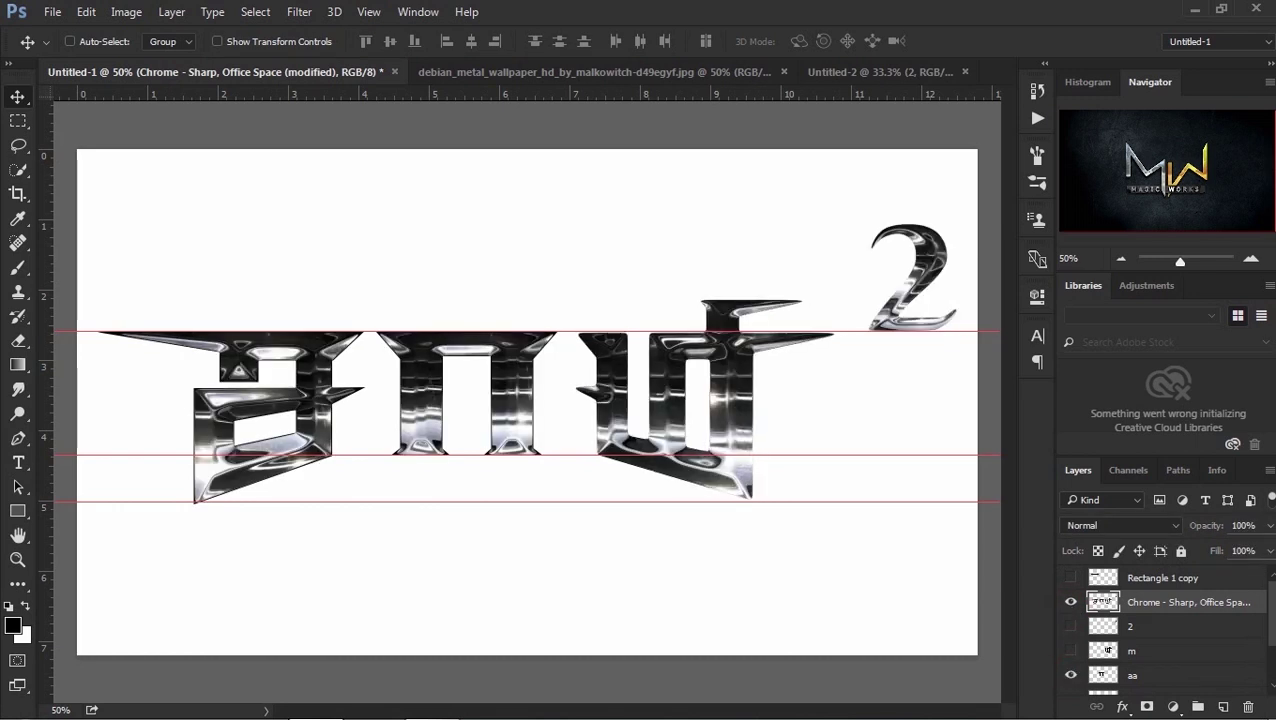
scroll(1107, 627, "down", 2)
left_click(1070, 627)
Step: Shrink the merged chrome lettering slightly and tidy up the horizontal guides
right_click(622, 365)
left_click(660, 370)
key("ctrl+t")
left_click_drag(965, 219, 903, 241)
key("Return")
left_click_drag(523, 456, 532, 93)
left_click_drag(535, 501, 539, 665)
Step: Reapply Eye Candy 6 Chrome to the merged lettering, continuing past the trial prompt
left_click(299, 11)
mouse_move(397, 477)
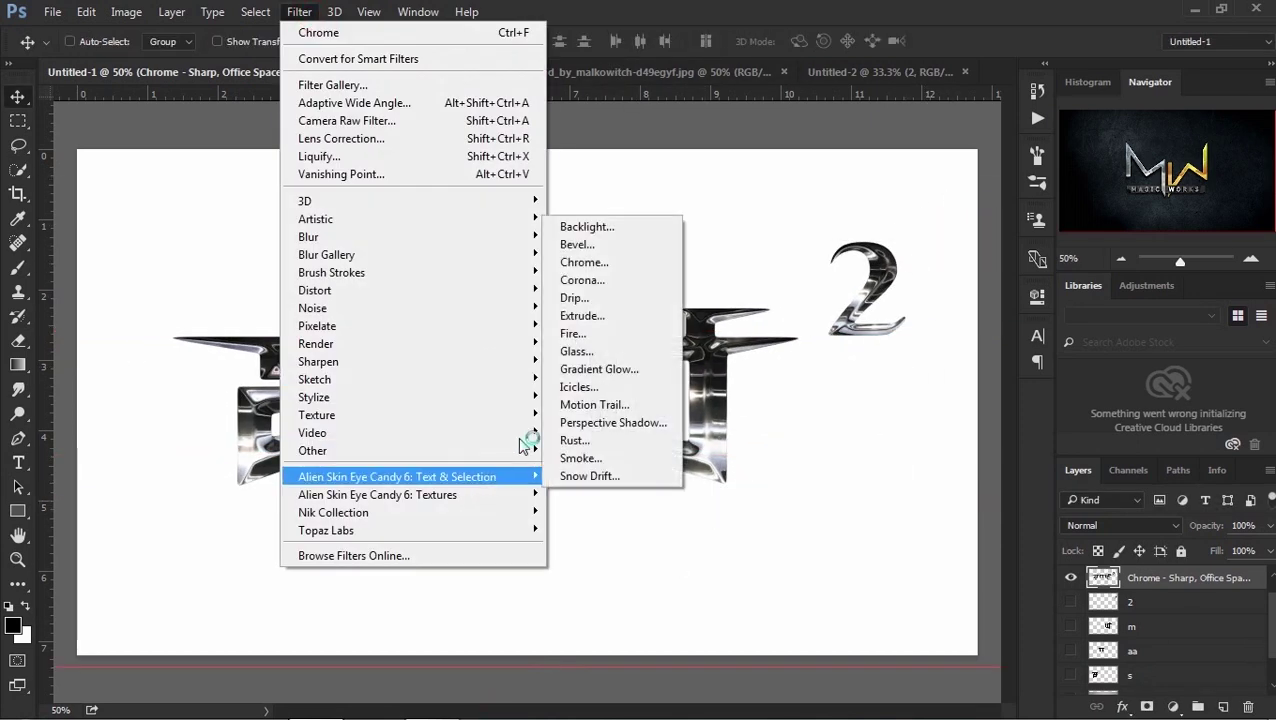
left_click(590, 263)
left_click(372, 437)
left_click(885, 600)
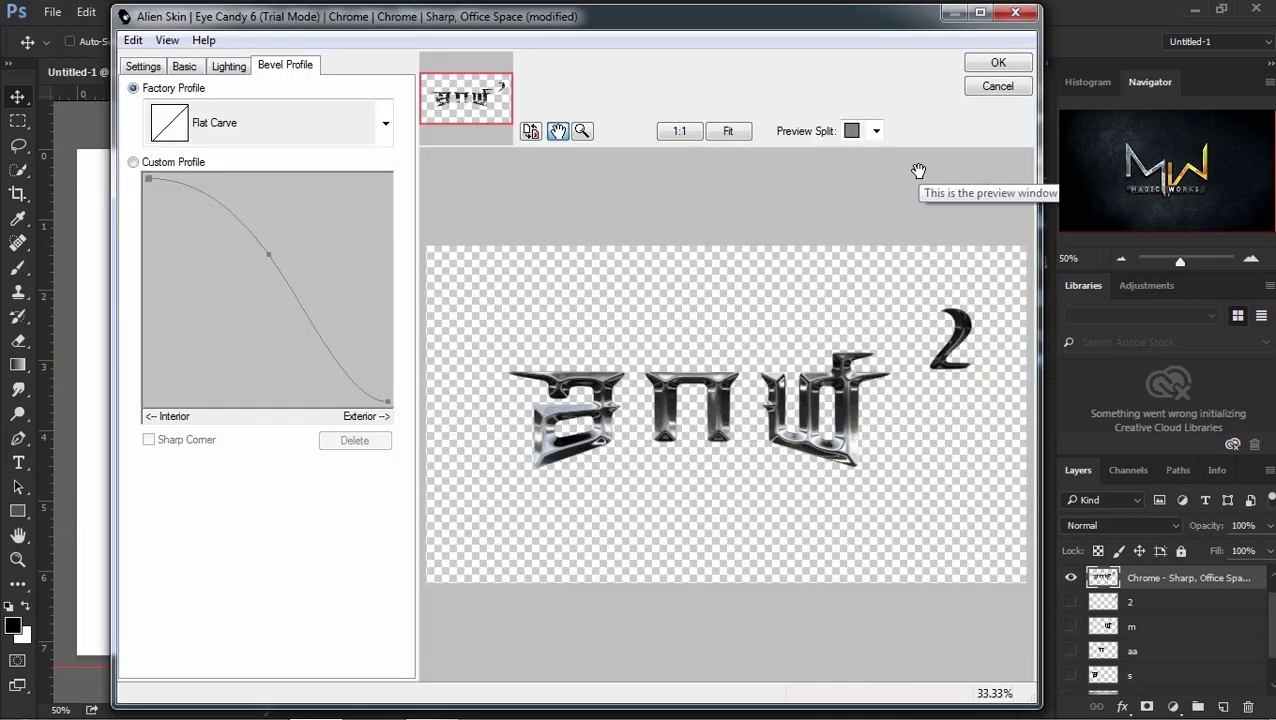
key("Return")
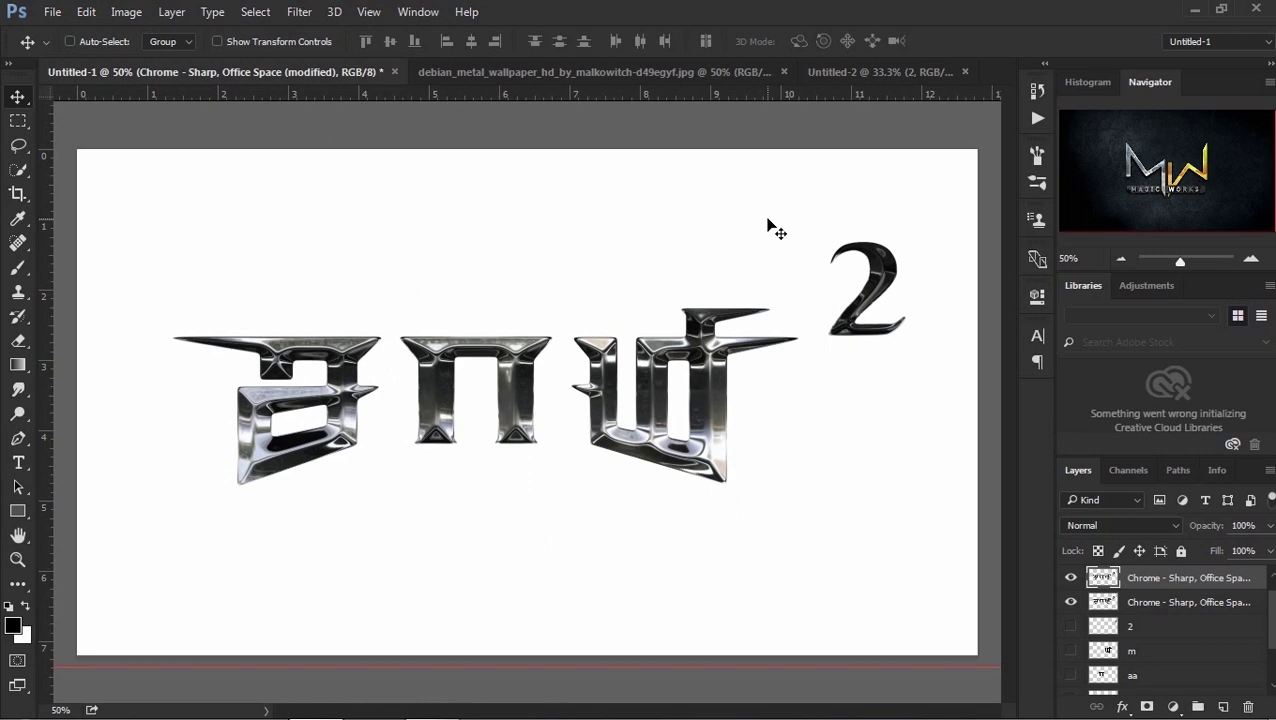
Step: Place the grunge wallpaper beneath the chrome lettering and scale it to fill the canvas
left_click_drag(630, 340, 652, 393)
left_click_drag(692, 464, 365, 268)
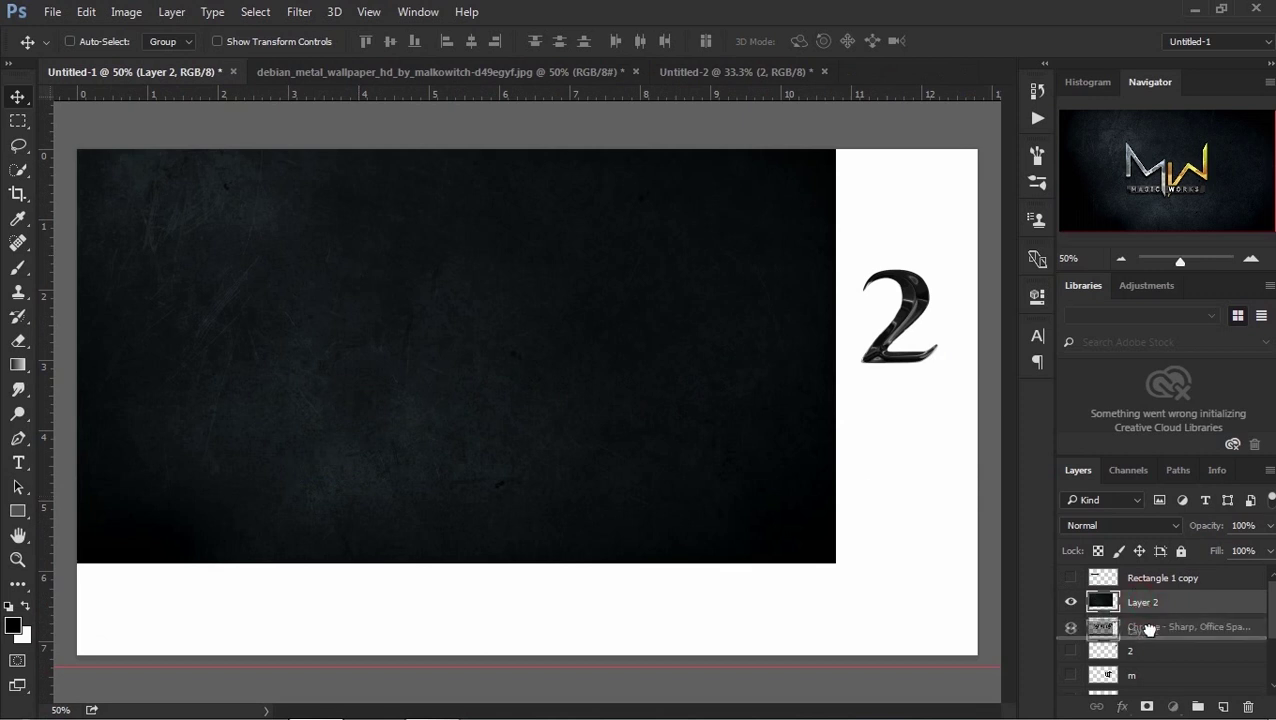
left_click_drag(1139, 606, 1146, 634)
left_click_drag(645, 365, 785, 456)
key("ctrl+t")
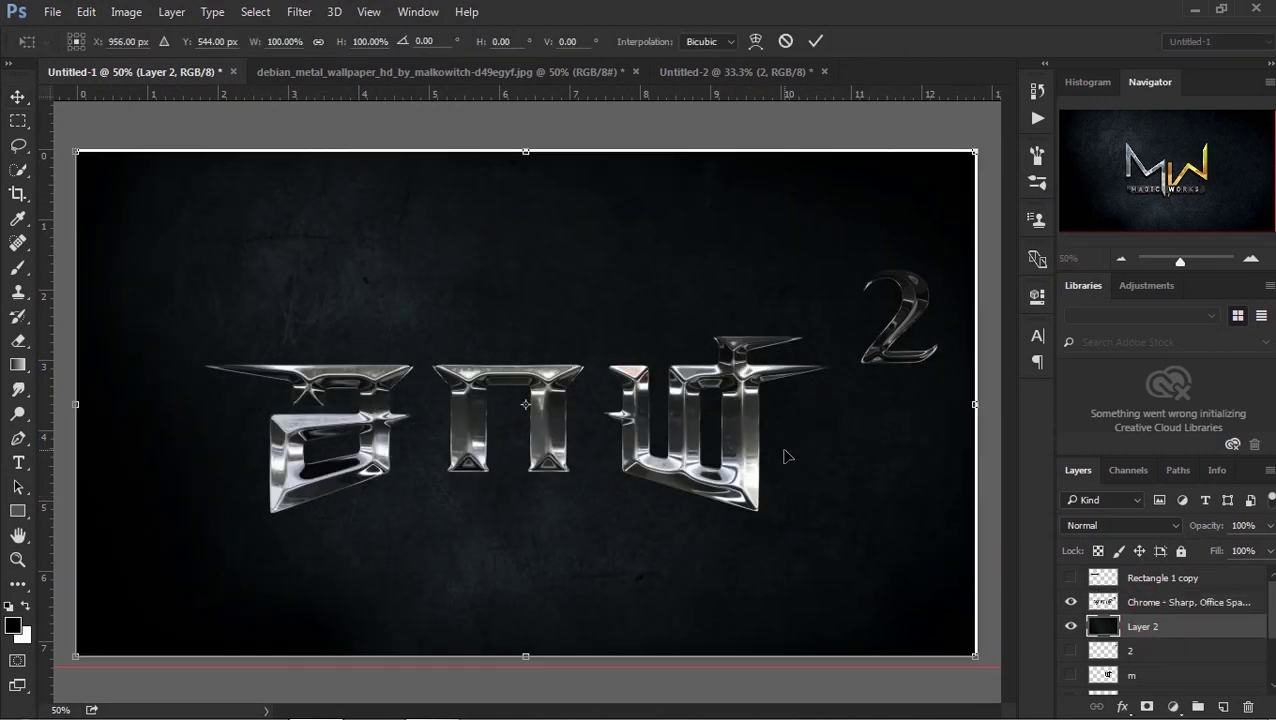
left_click_drag(975, 152, 988, 148)
key("Return")
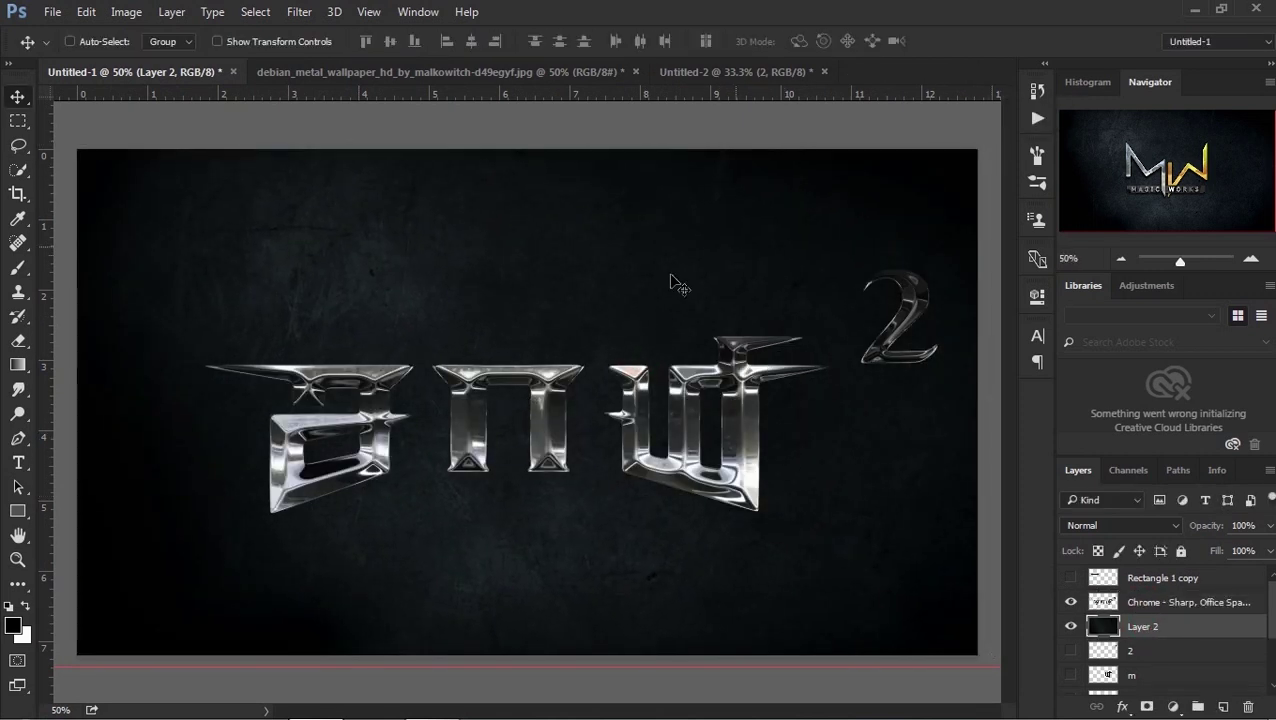
Step: Shrink the chrome lettering slightly around its centre
left_click(548, 392, "ctrl")
key("ctrl+t")
left_click_drag(938, 264, 843, 301)
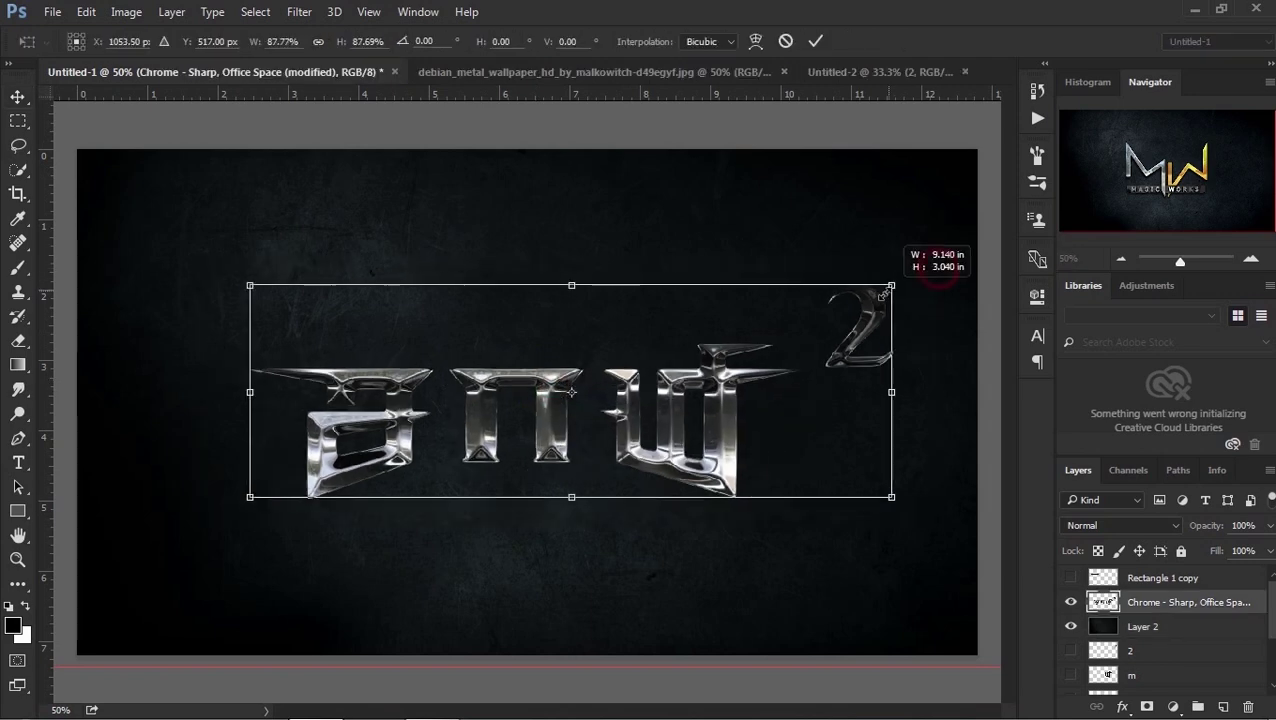
key("Return")
key("ctrl+l")
Step: Use Levels to brighten the lettering's midtones and raise its contrast
left_click_drag(1018, 334, 943, 337)
left_click_drag(1137, 334, 1079, 335)
left_click_drag(900, 334, 911, 334)
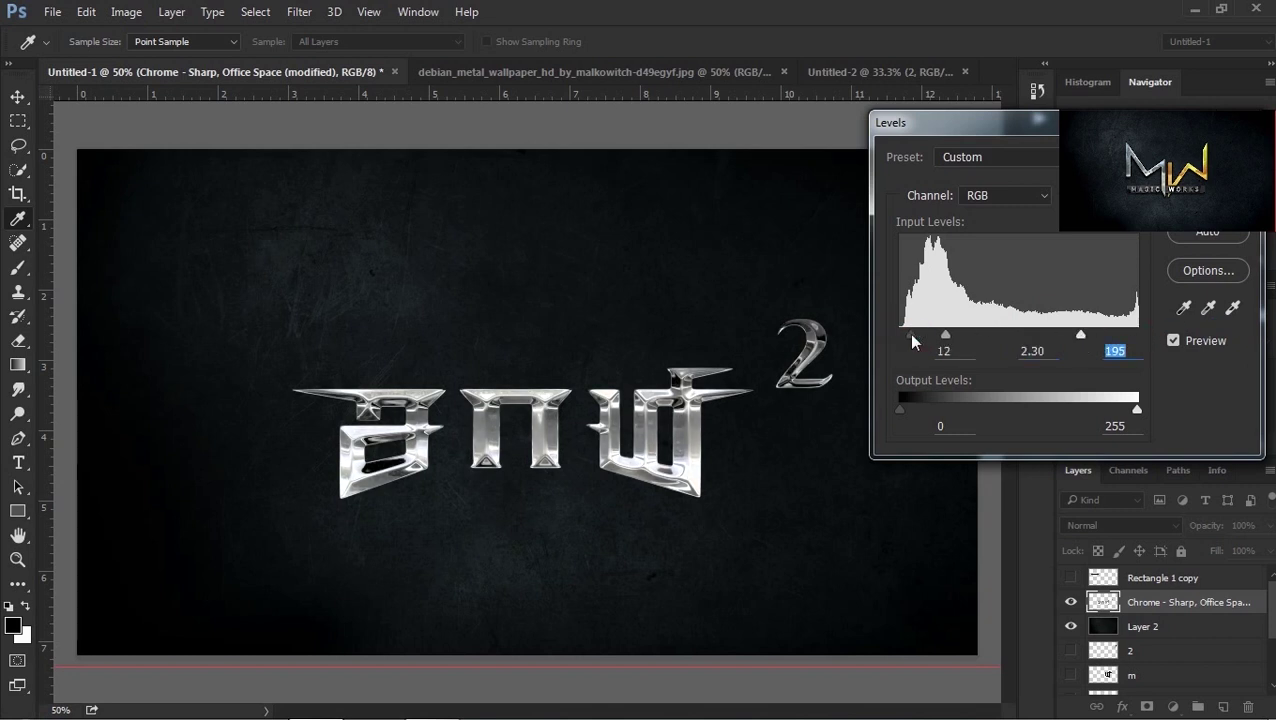
left_click_drag(1080, 334, 1081, 334)
mouse_move(945, 334)
left_mouse_down()
mouse_move(997, 333)
mouse_move(940, 343)
left_mouse_up()
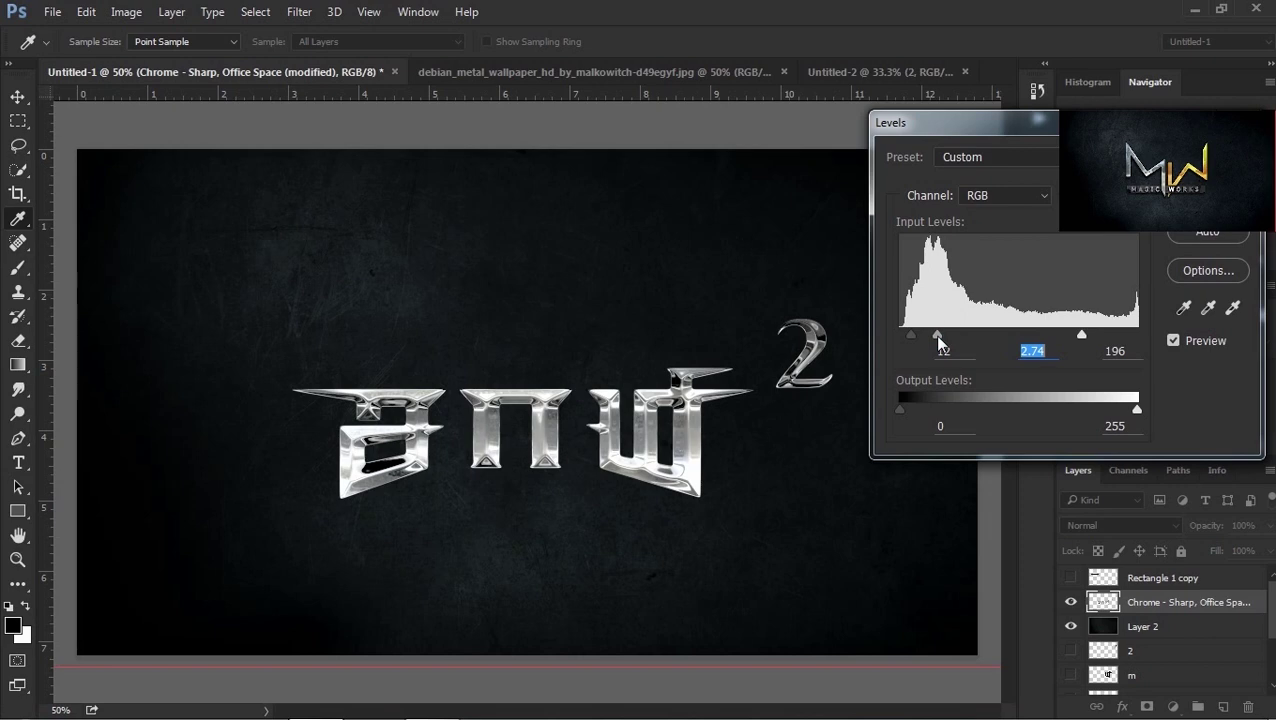
key("Return")
Step: Add a drop shadow with distance 4 px, spread 57% and size 9 px
left_click(1122, 706)
left_click(1054, 692)
mouse_move(786, 341)
left_mouse_down()
mouse_move(773, 342)
mouse_move(786, 304)
left_mouse_up()
left_click_drag(859, 250, 836, 250)
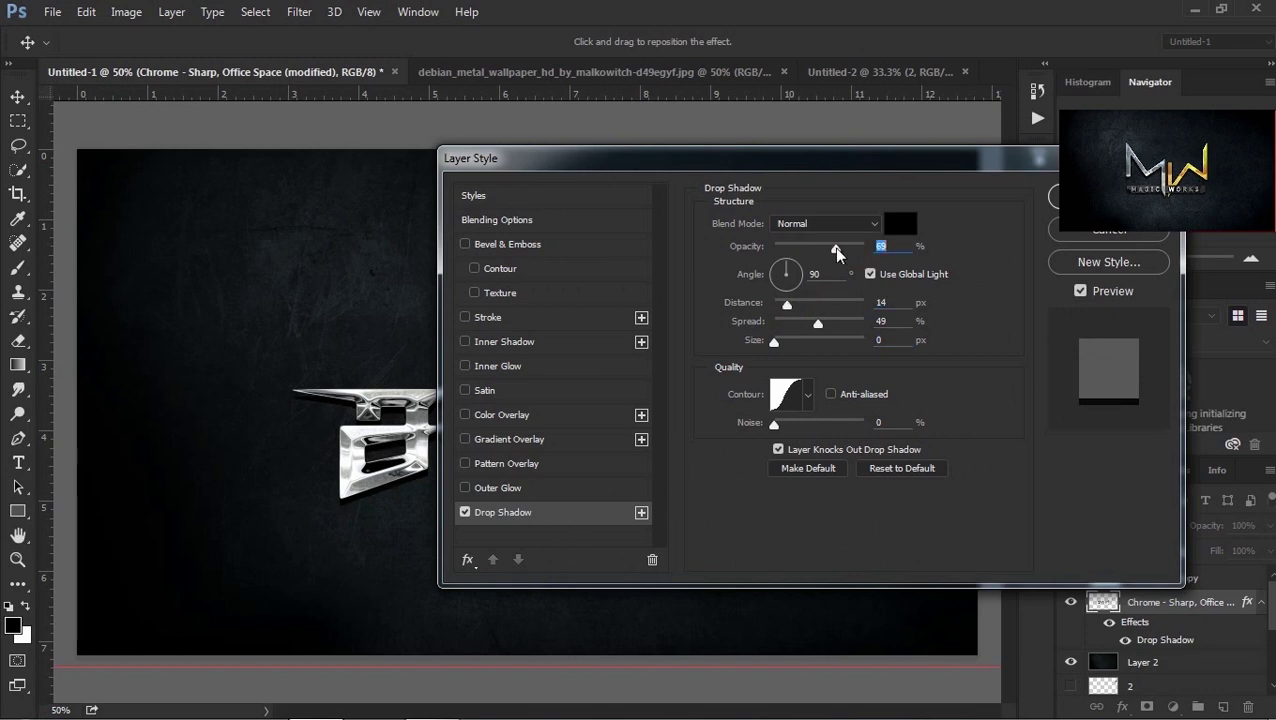
left_click_drag(781, 162, 1122, 168)
left_click_drag(1159, 327, 1124, 328)
left_click_drag(1230, 334, 1166, 329)
left_click_drag(1116, 346, 1131, 348)
left_click_drag(1176, 256, 1139, 256)
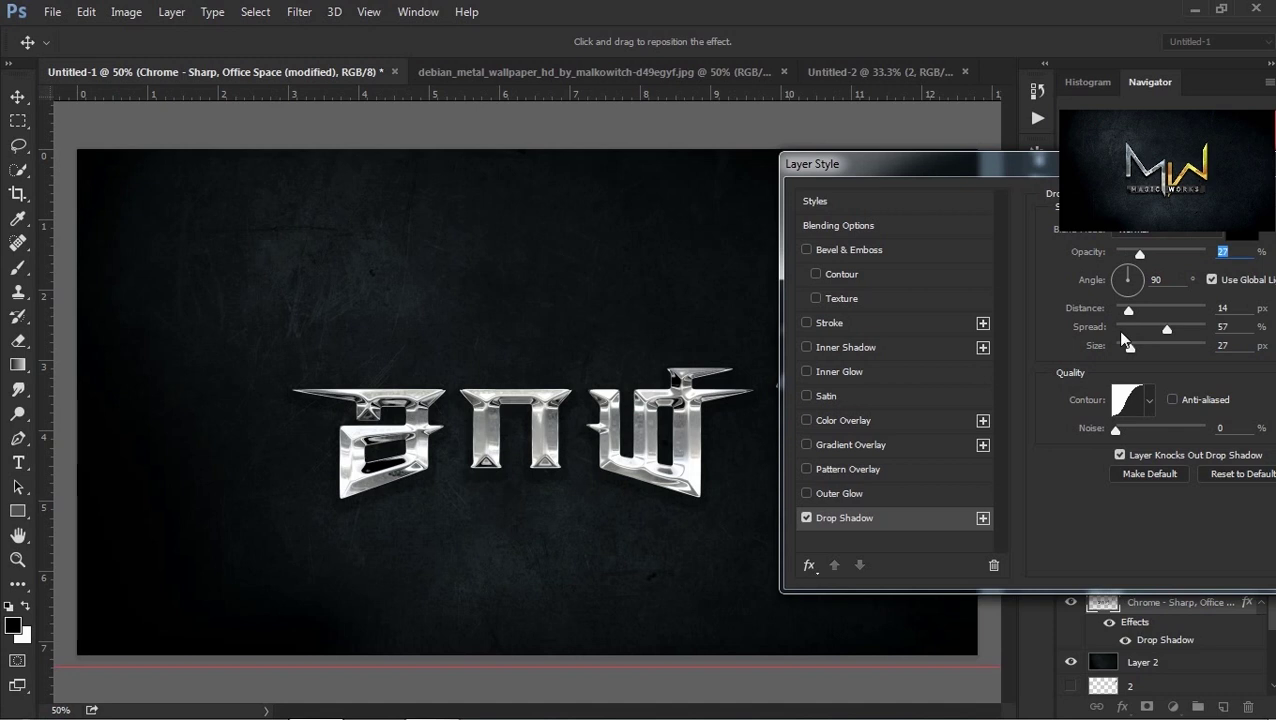
left_click_drag(1128, 311, 1119, 311)
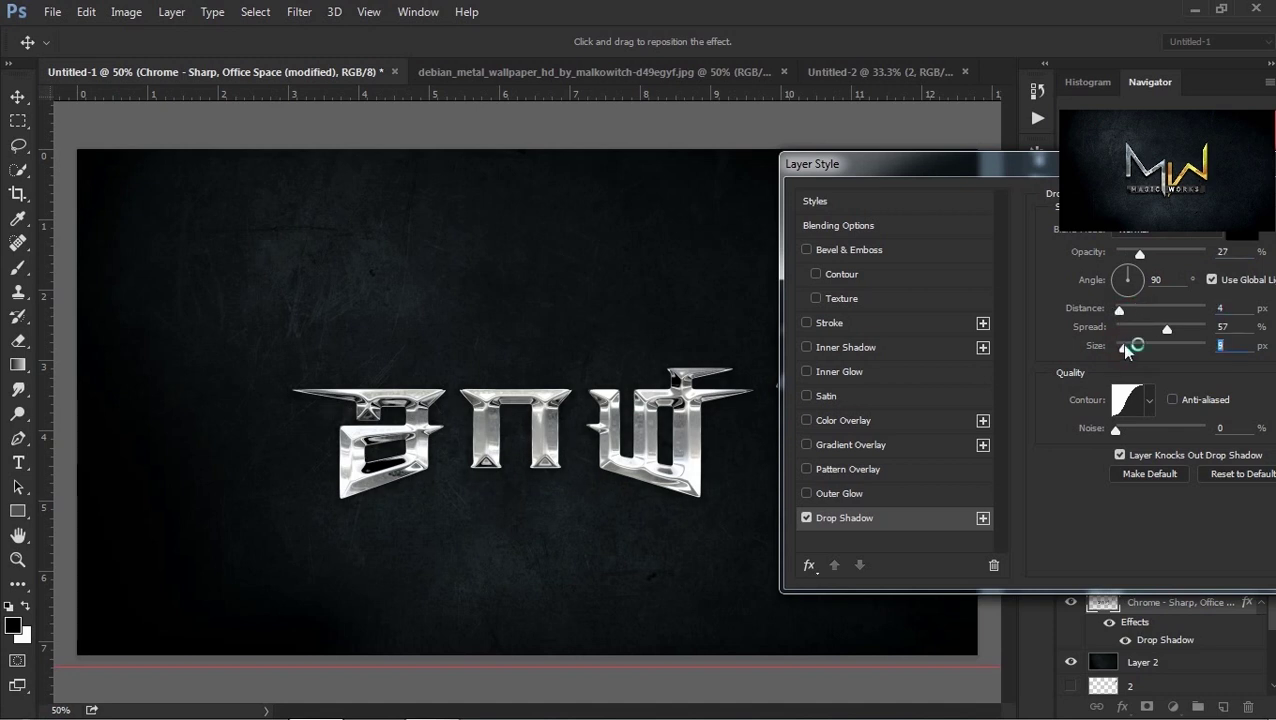
left_click_drag(830, 163, 712, 134)
key("Return")
Step: Shift the lettering up-left, add an empty layer above, and set white as foreground
left_click_drag(628, 450, 608, 437)
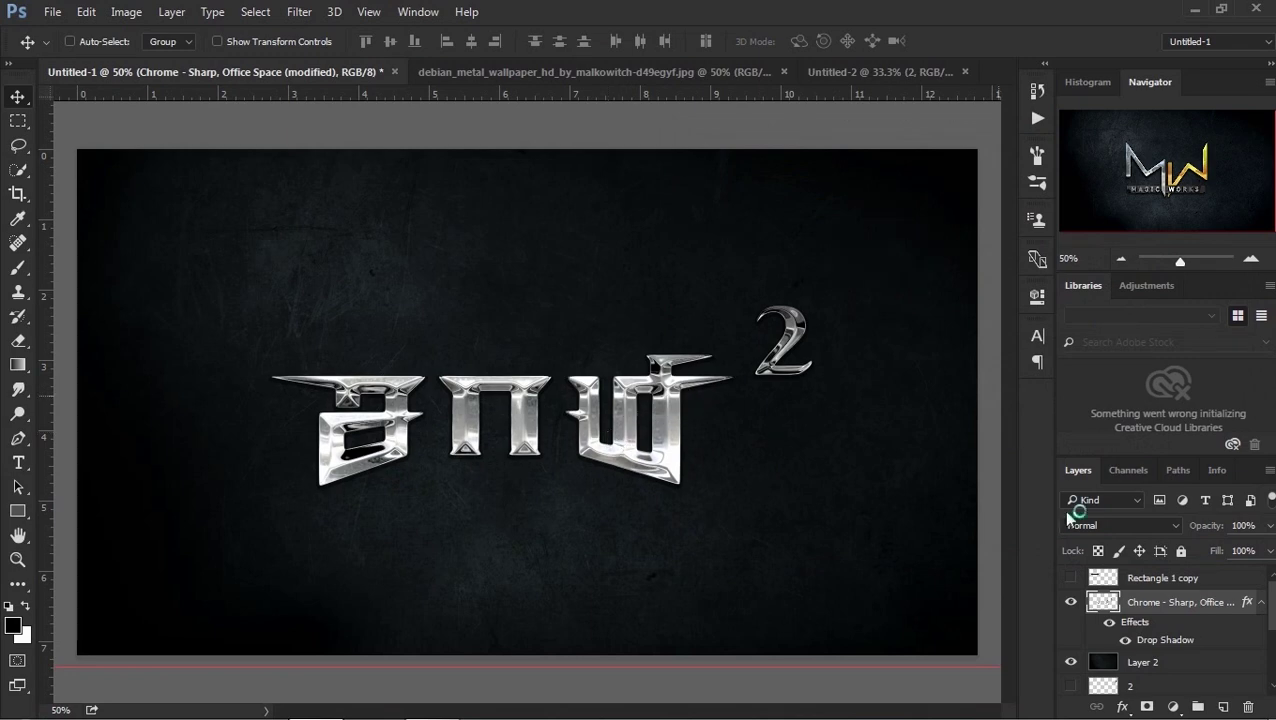
left_click(1223, 707)
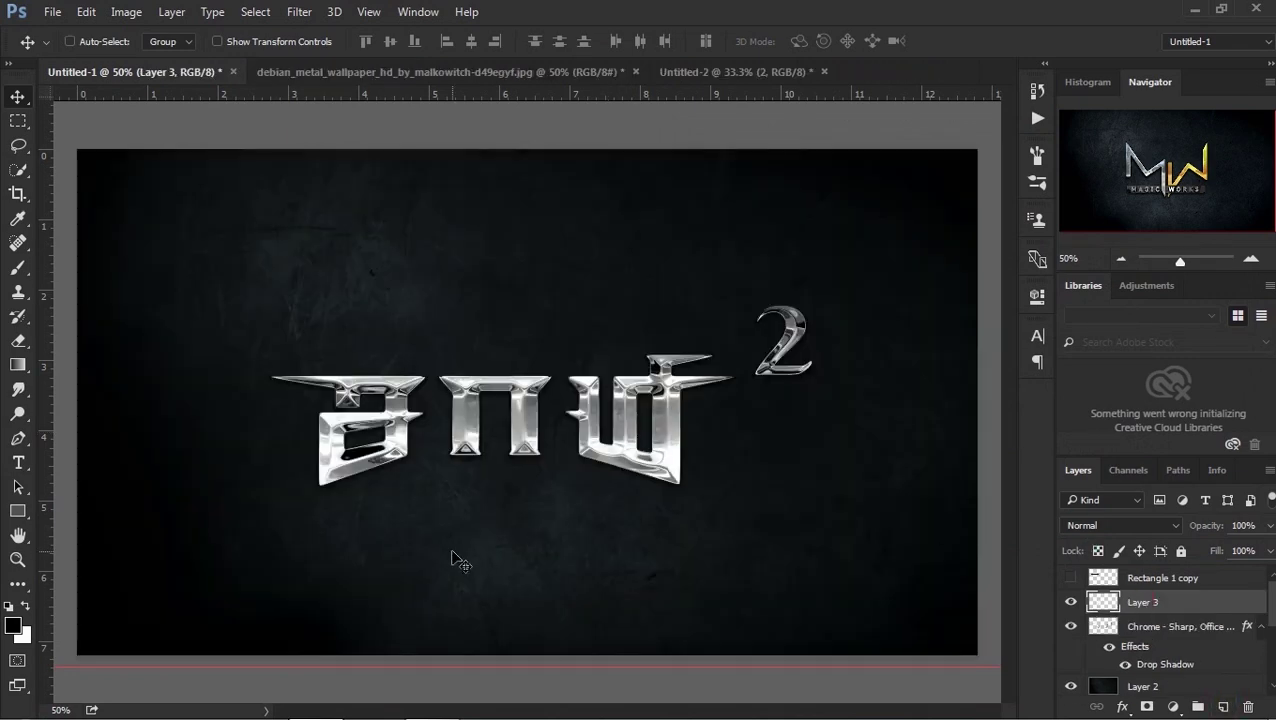
left_click(26, 606)
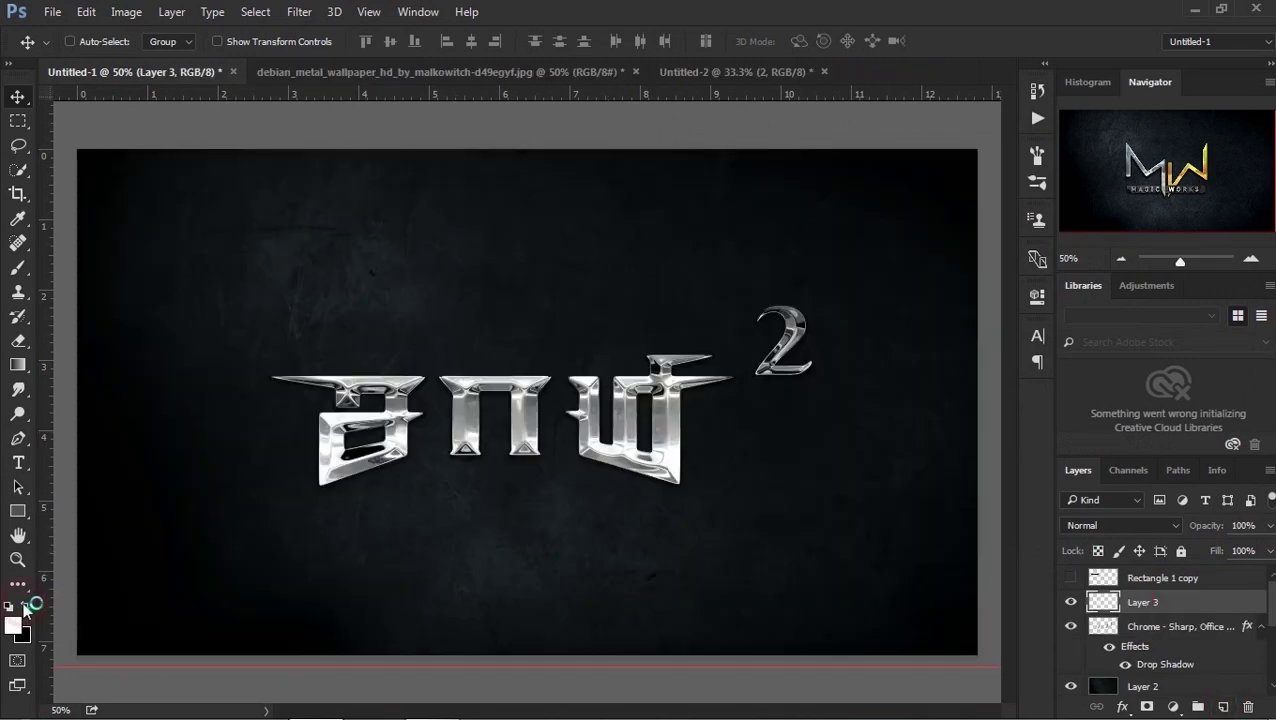
Step: Fill the new layer black and render a 105mm Prime lens flare at brightness 54
key("ctrl+BackSpace")
left_click(300, 11)
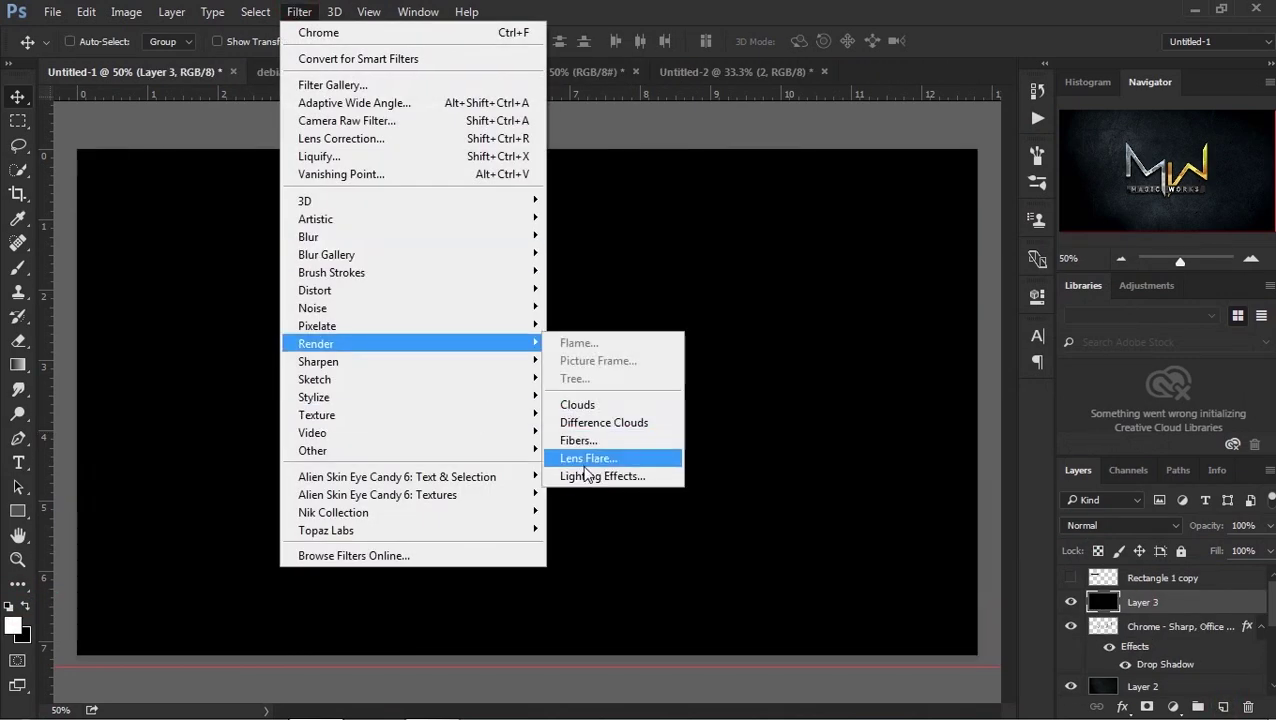
mouse_move(316, 343)
left_click(578, 457)
left_click_drag(527, 420, 492, 421)
left_click(459, 469)
left_click(459, 484)
left_click(459, 499)
left_click(459, 454)
left_click(459, 484)
left_click(752, 150)
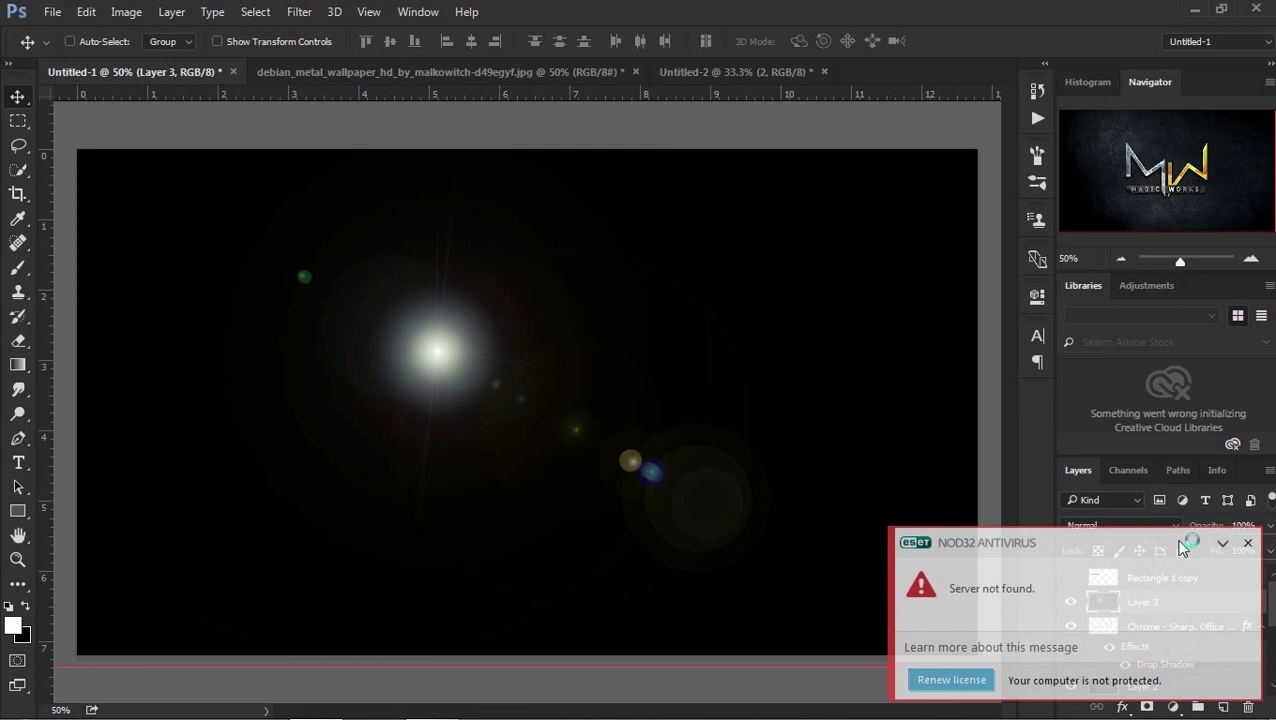
Step: Set the flare layer to Screen, shrink it to about half, and move it over the lettering
left_click(1248, 544)
left_click(1168, 525)
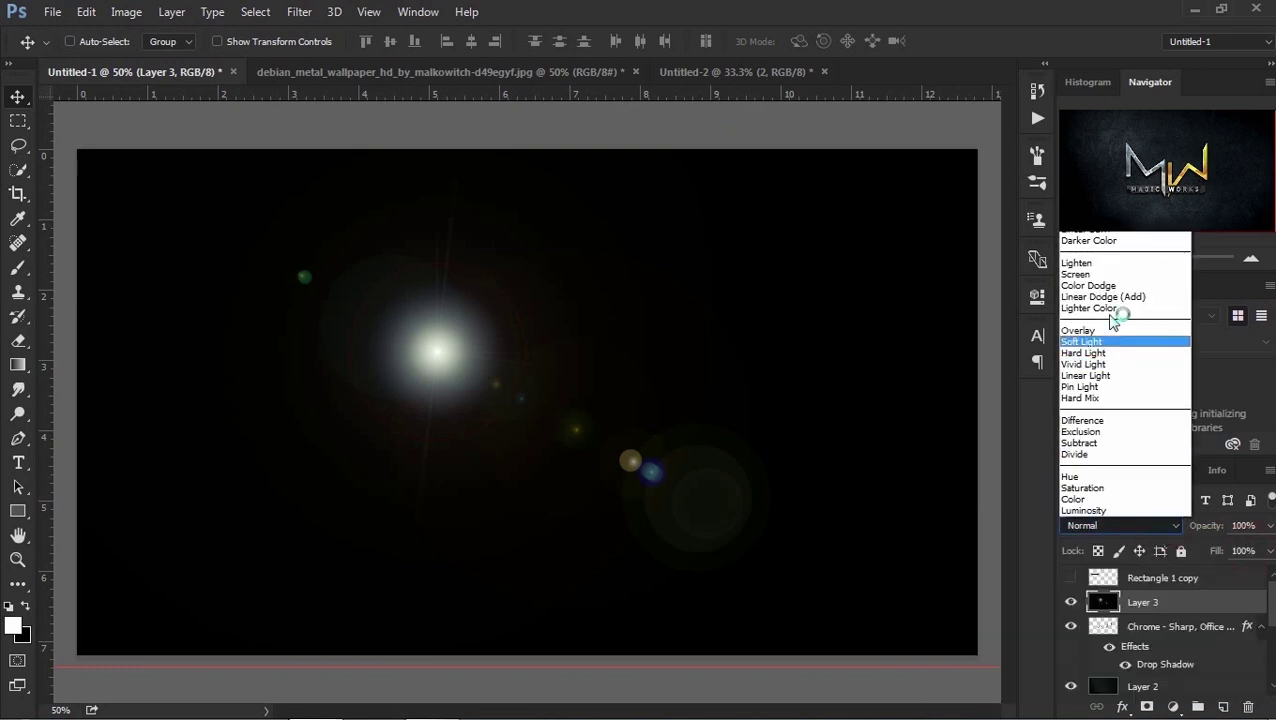
left_click(1088, 283)
key("ctrl+t")
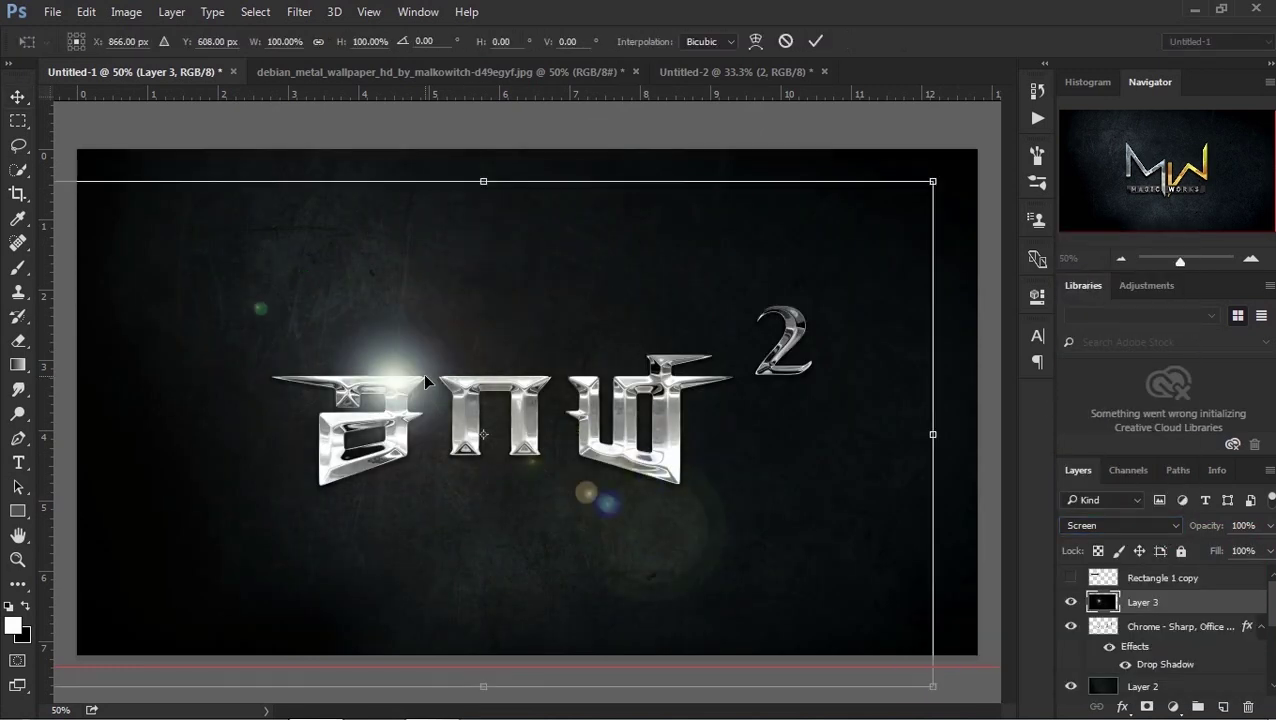
mouse_move(933, 177)
left_mouse_down()
mouse_move(712, 307)
mouse_move(598, 356)
left_mouse_up()
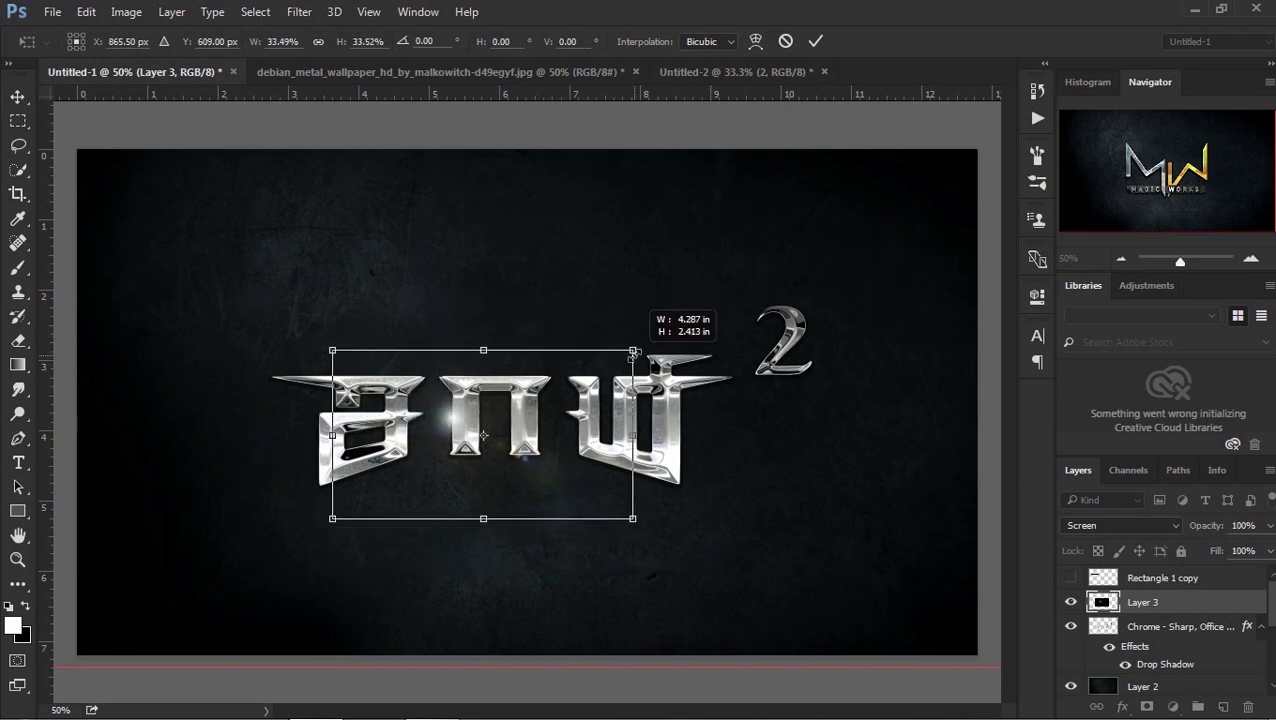
key("Return")
mouse_move(429, 418)
left_mouse_down()
mouse_move(313, 427)
mouse_move(655, 420)
left_mouse_up()
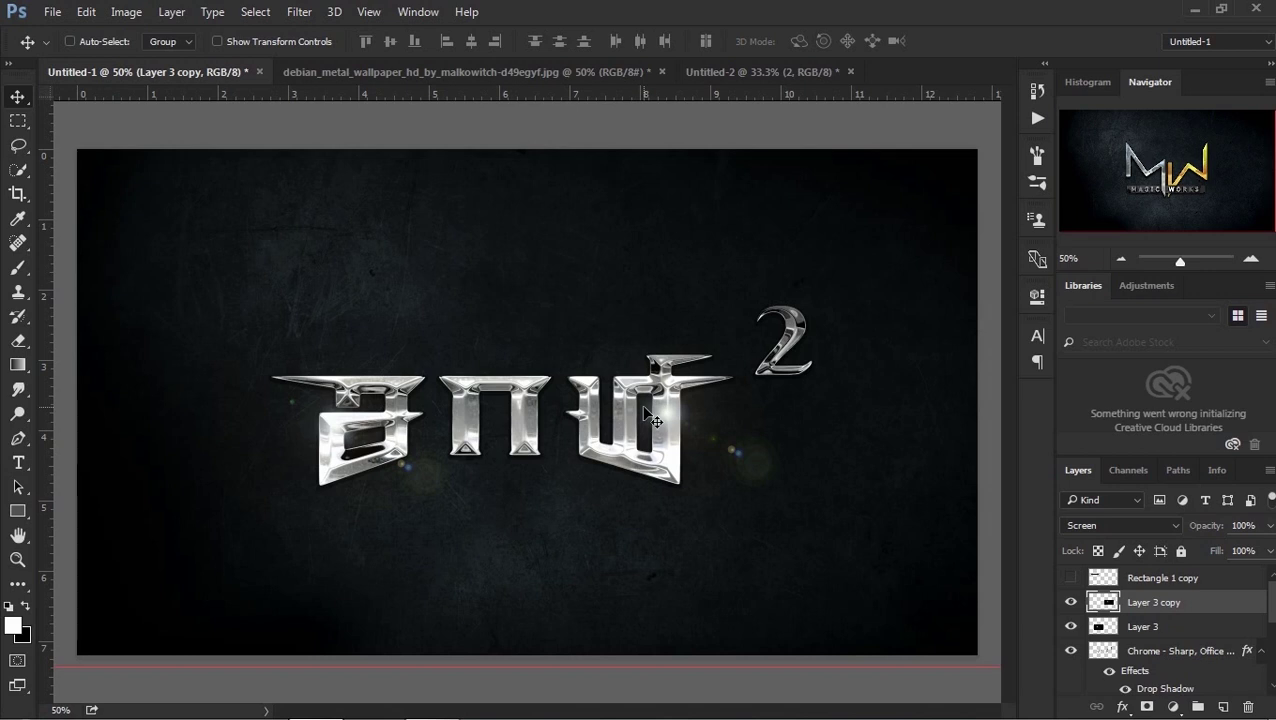
Step: Copy the flare onto the second letter and erase stray glow from the flare layers
left_click_drag(652, 420, 463, 400)
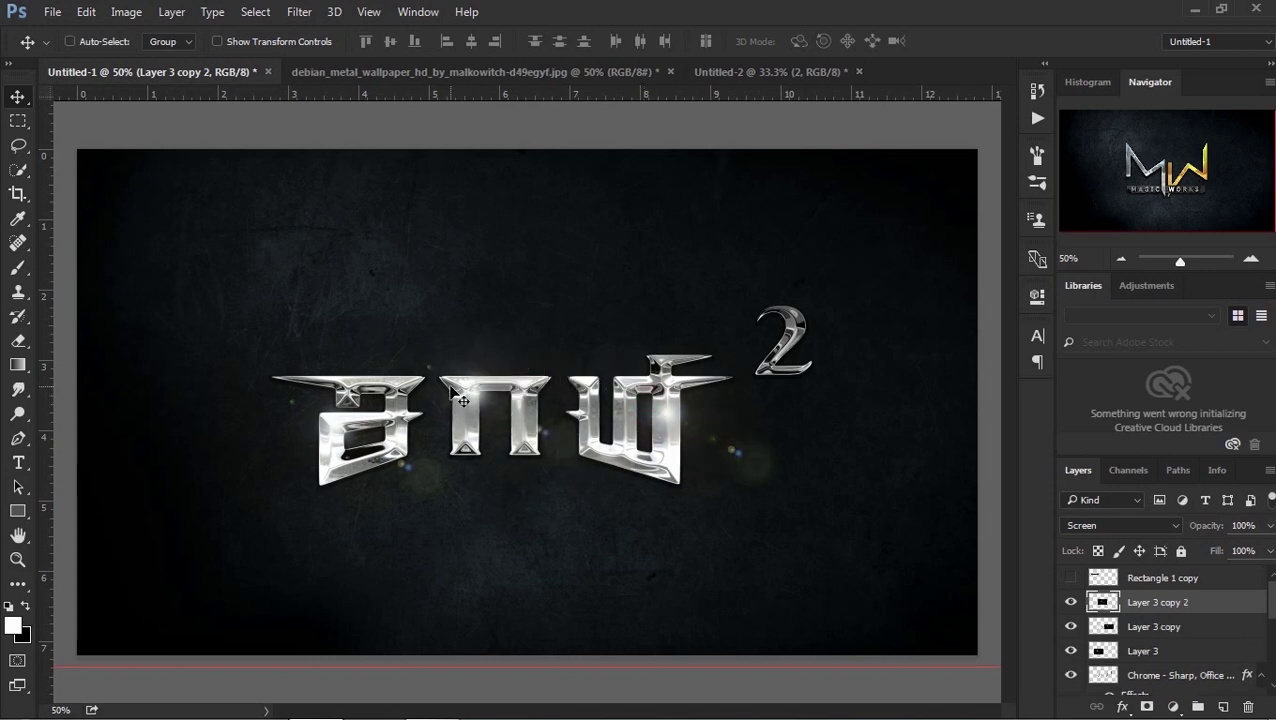
key("e")
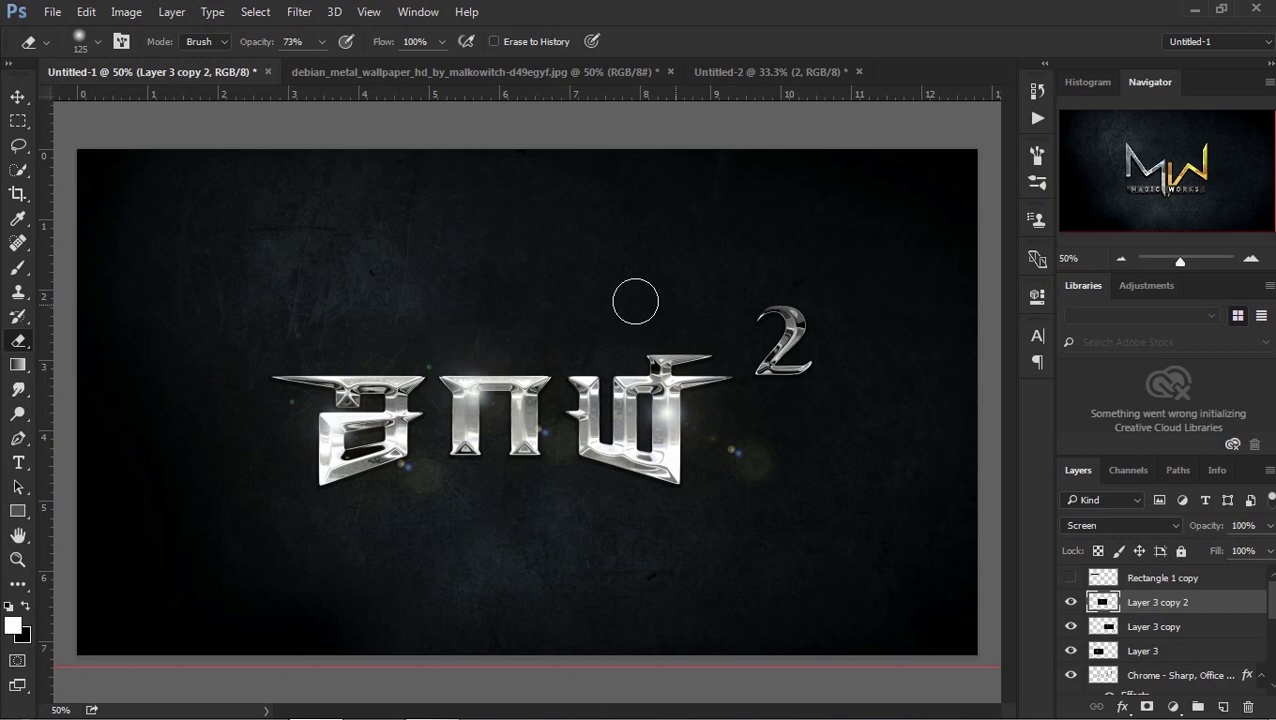
left_click(523, 409)
left_click(1143, 626)
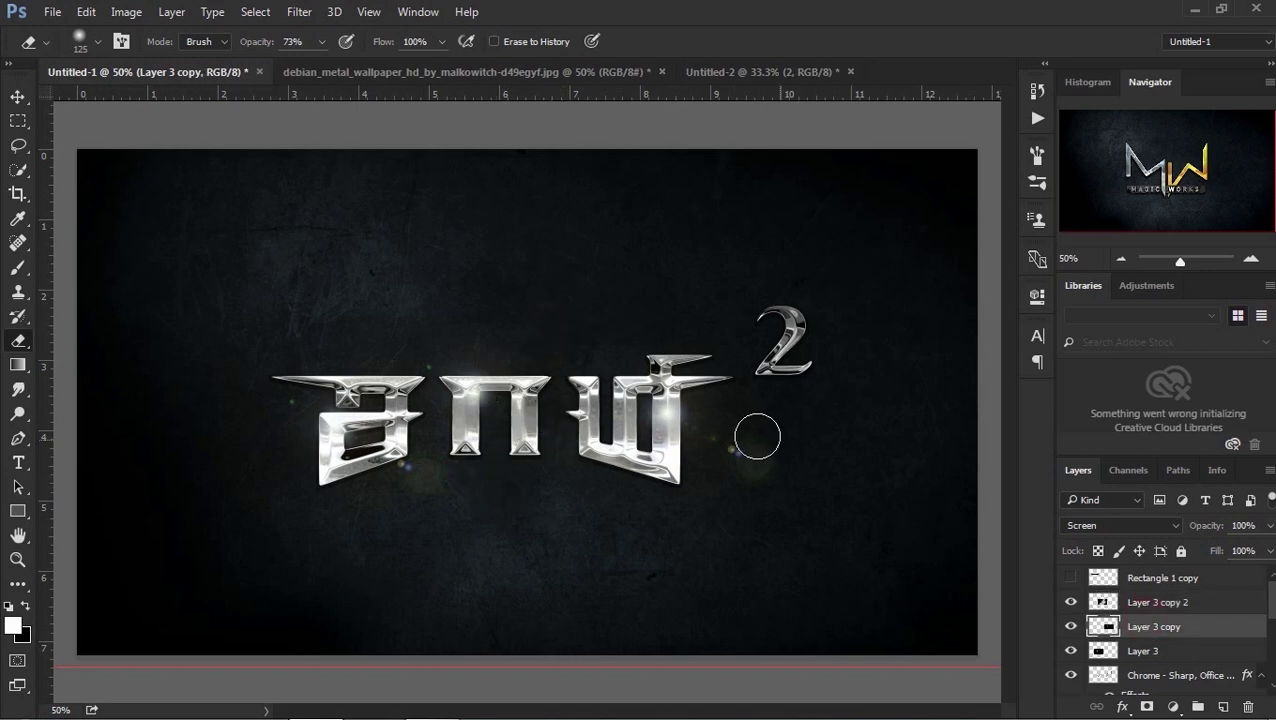
left_click(1143, 650)
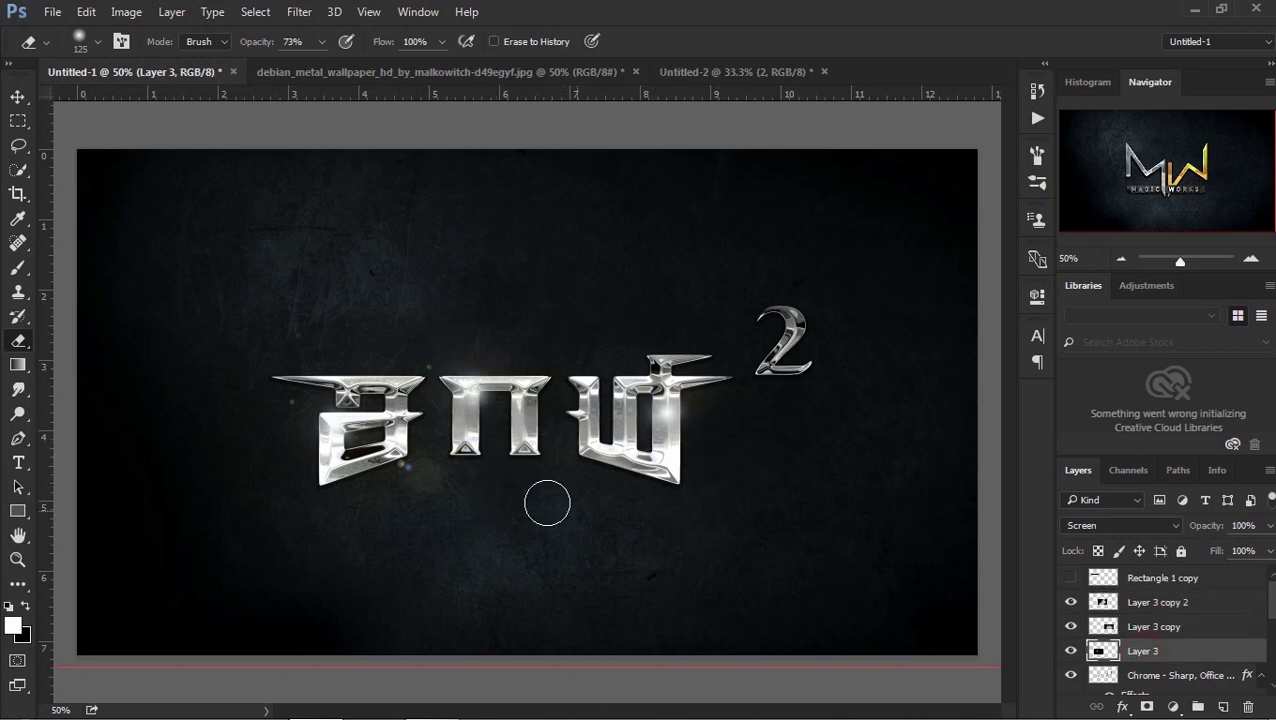
key("v")
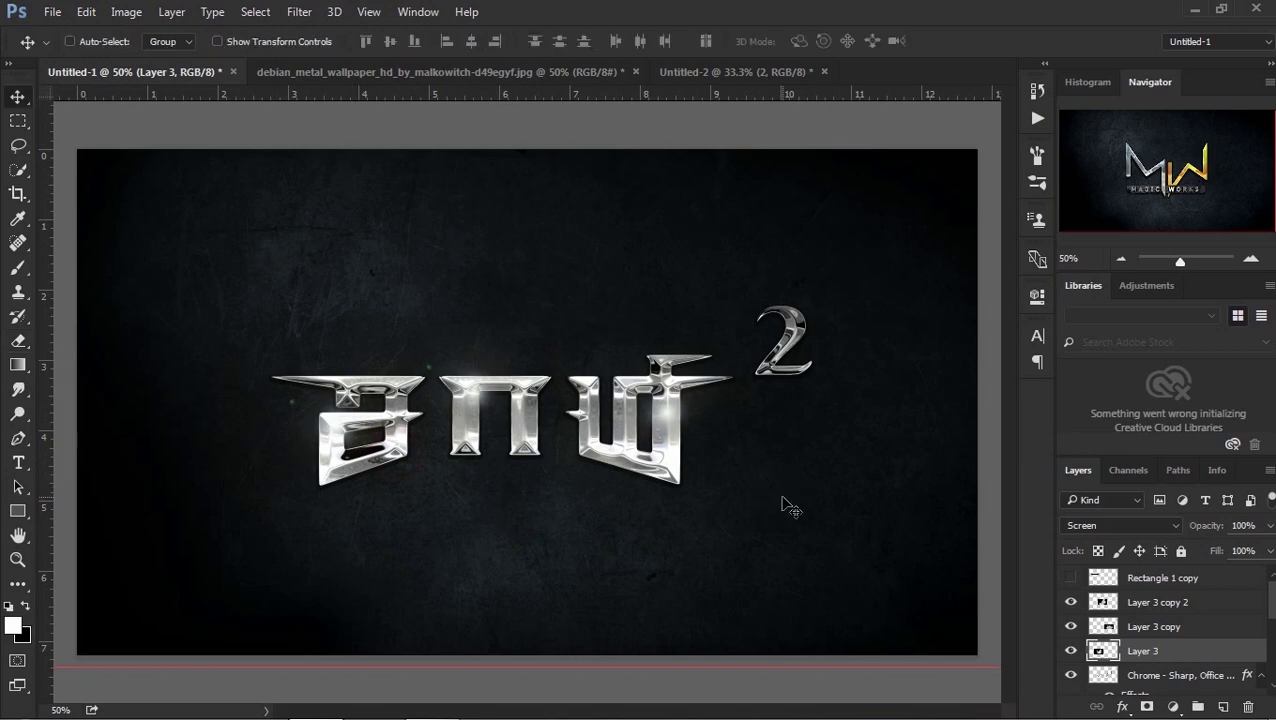